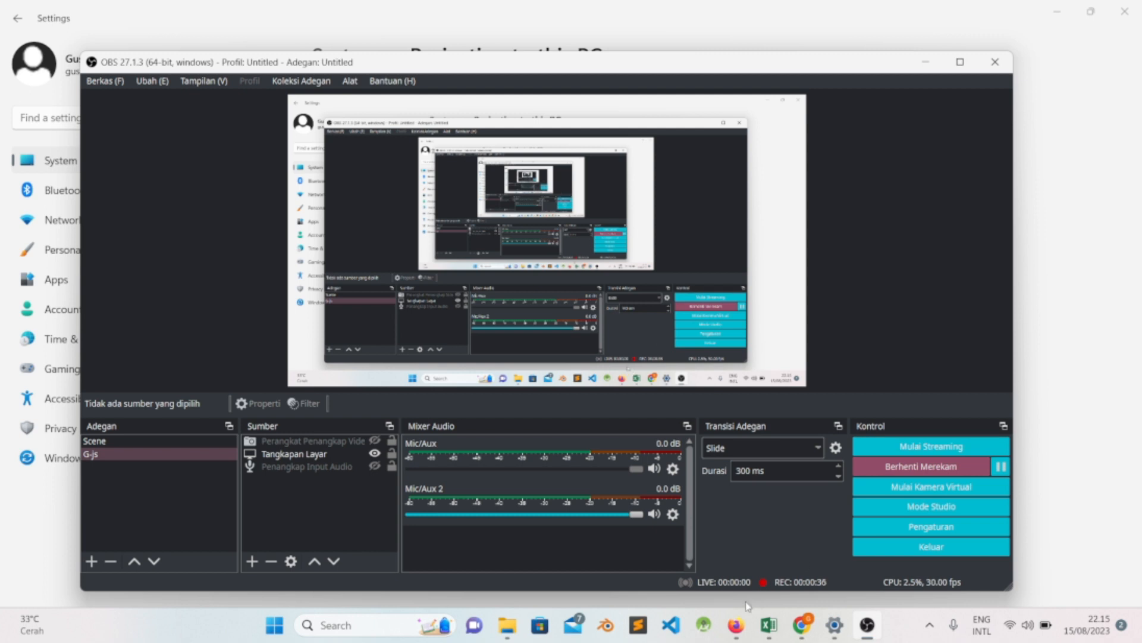
- Switch to Firefox and load the school's LMS site at lms.smkn2kaimana.sch.id
mouse_move(739, 626)
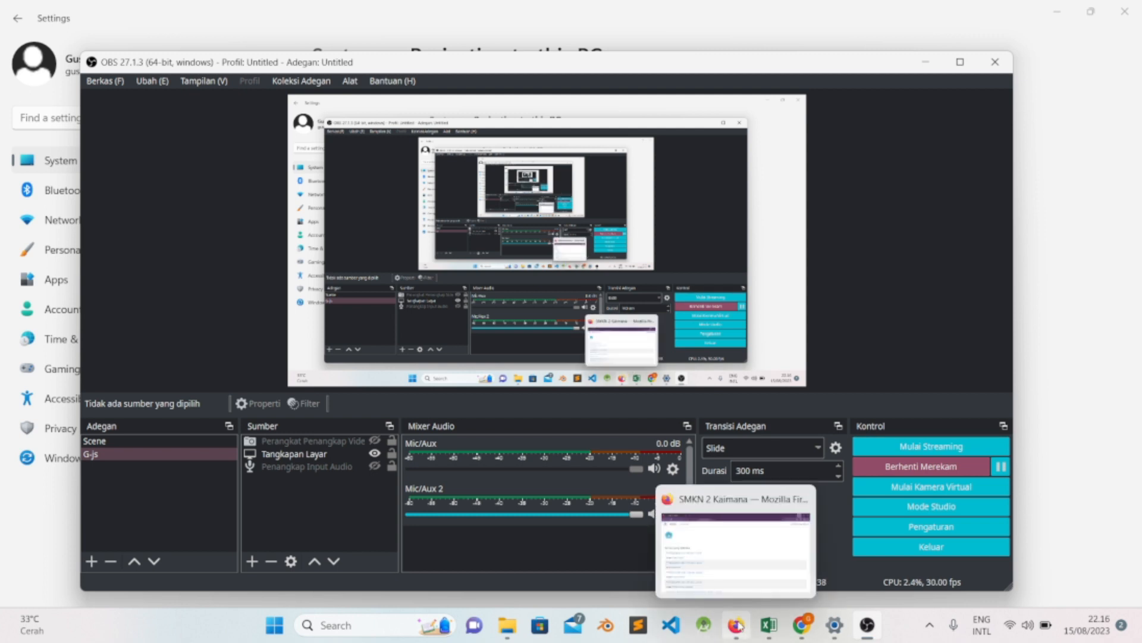
click(738, 625)
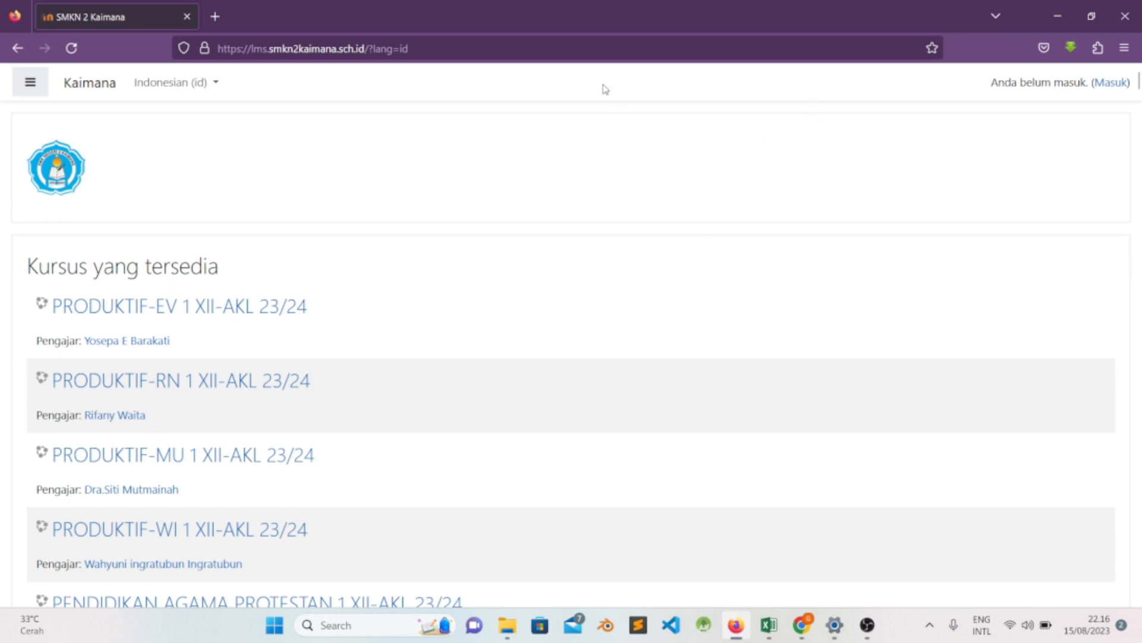
click(418, 46)
drag(436, 50, 175, 52)
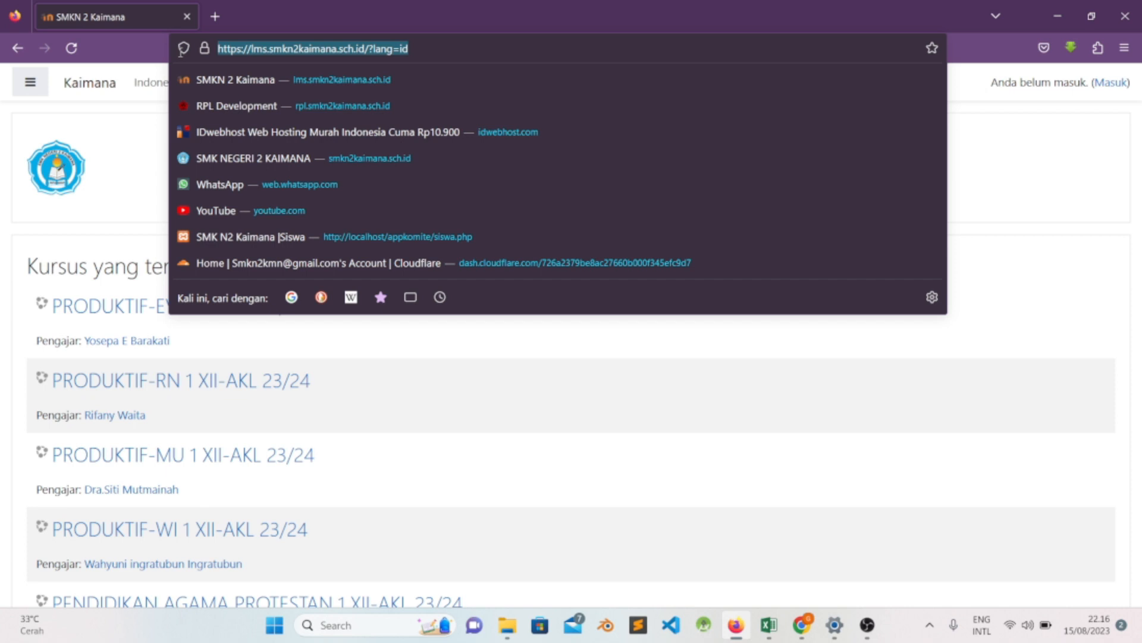
key(BackSpace)
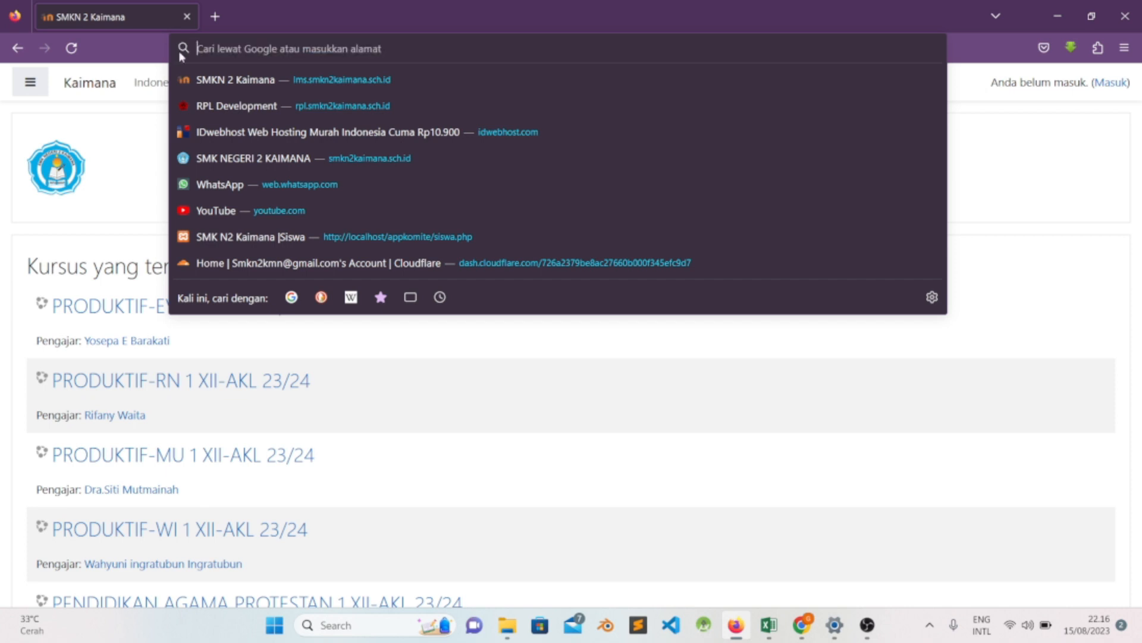
text(ig)
key(BackSpace)
key(BackSpace)
text(lme)
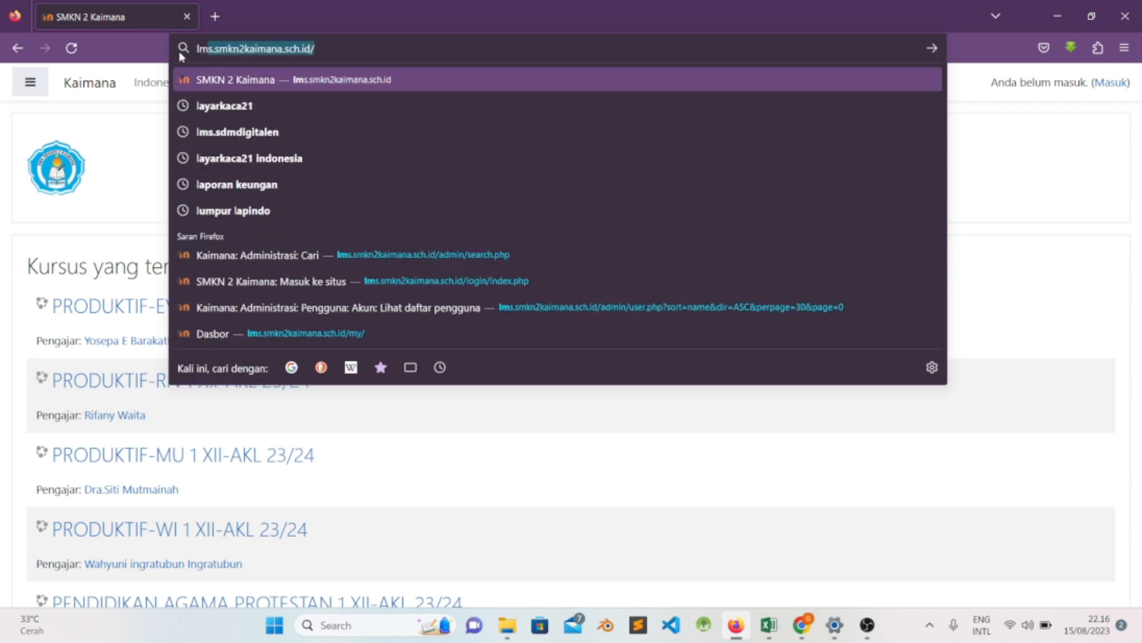
key(BackSpace)
text(s.sm)
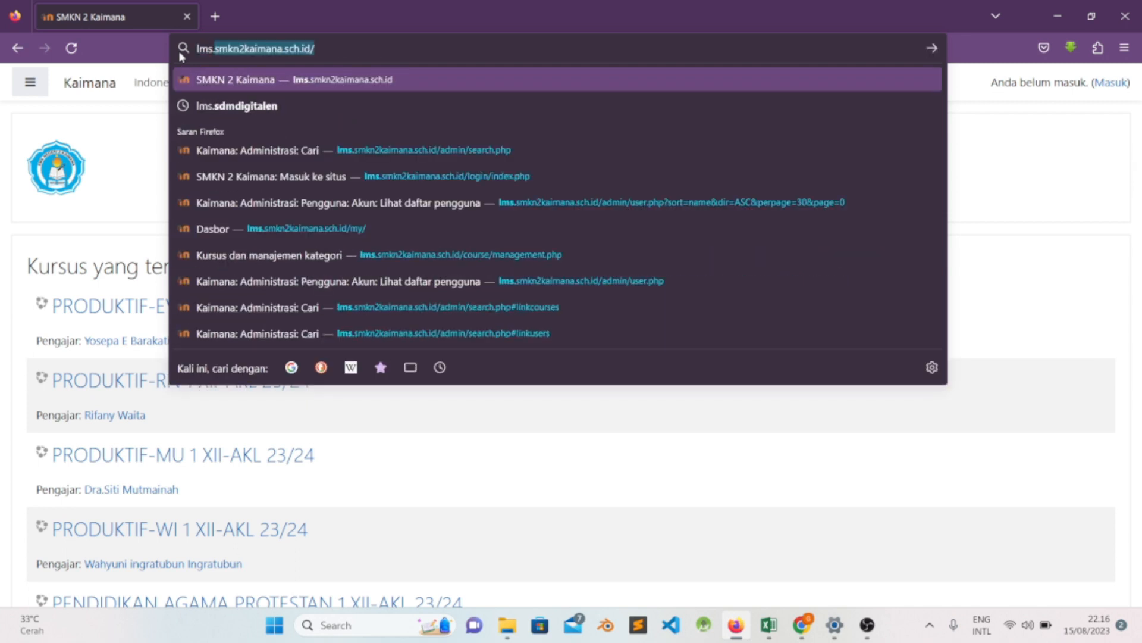
text(kn2)
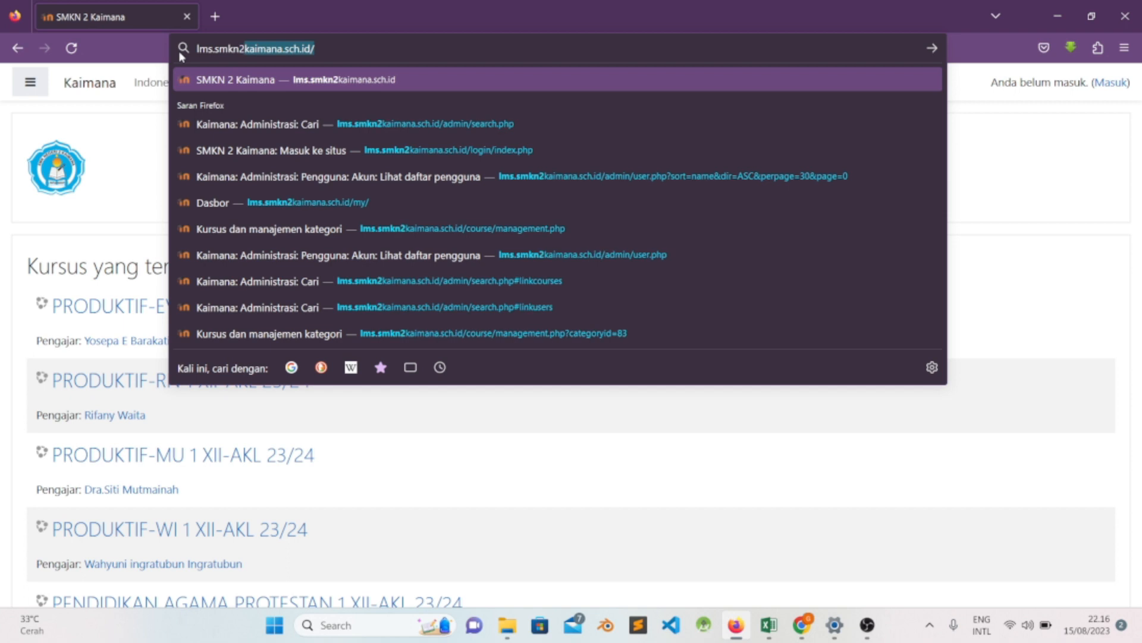
text(kaimana.sch.)
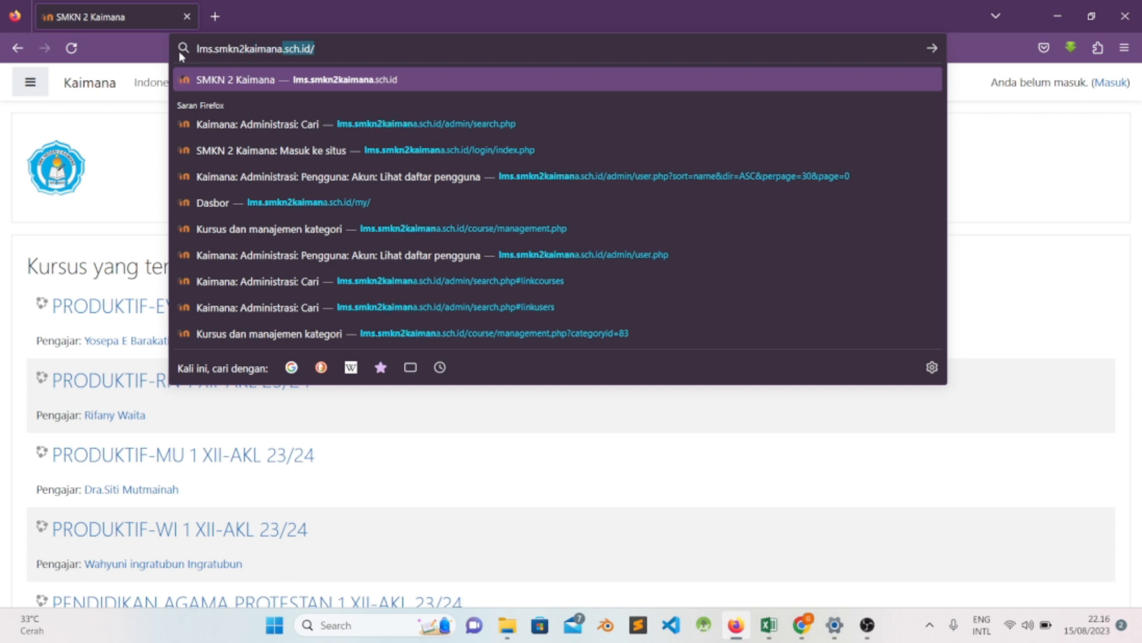
text(id)
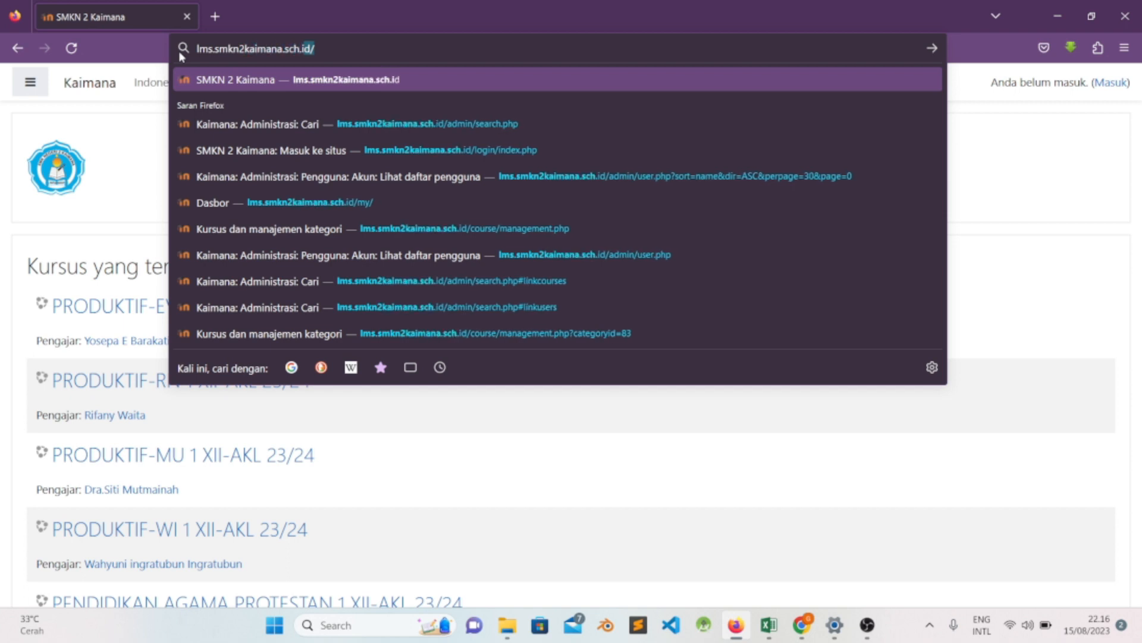
key(Return)
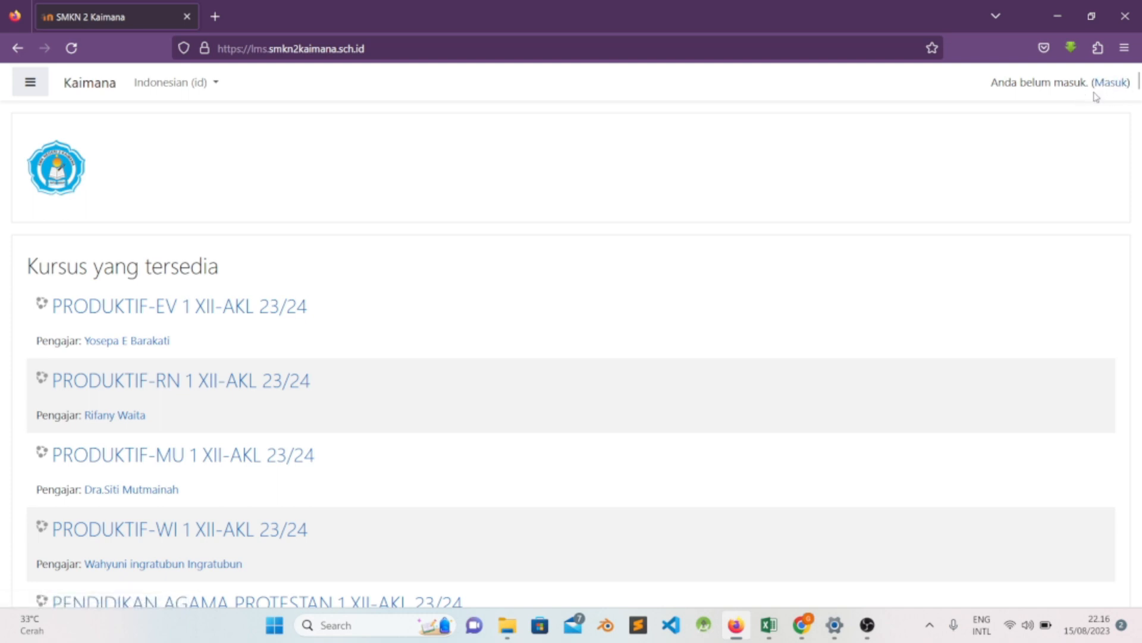
- Log in to the LMS from its login page, filling the username and password with the teacher's saved site credentials
click(1111, 82)
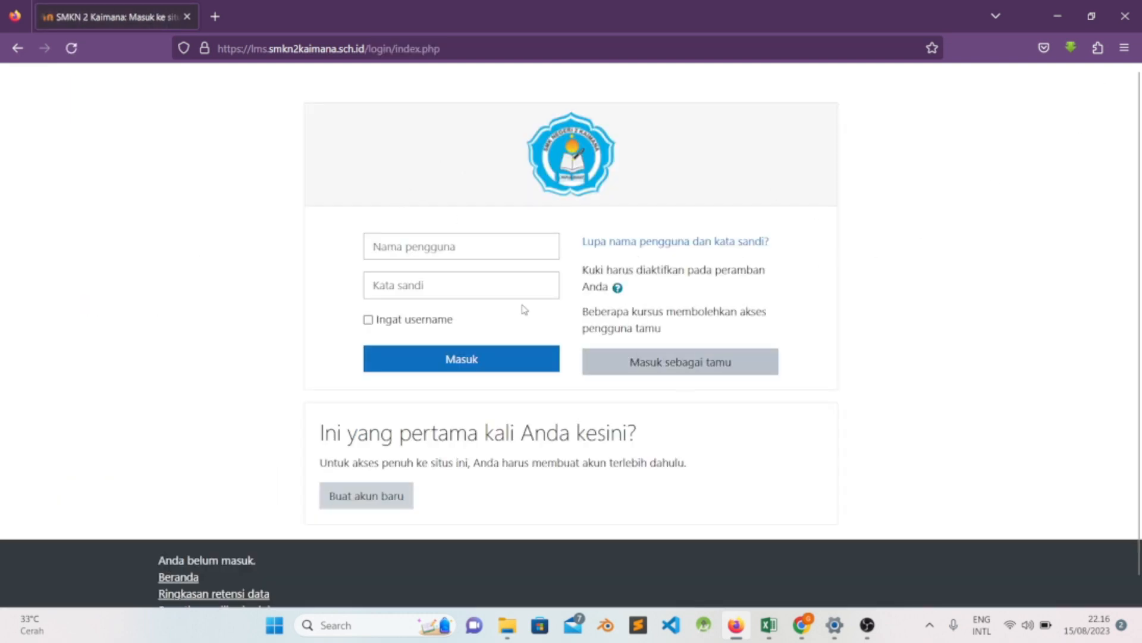
click(473, 252)
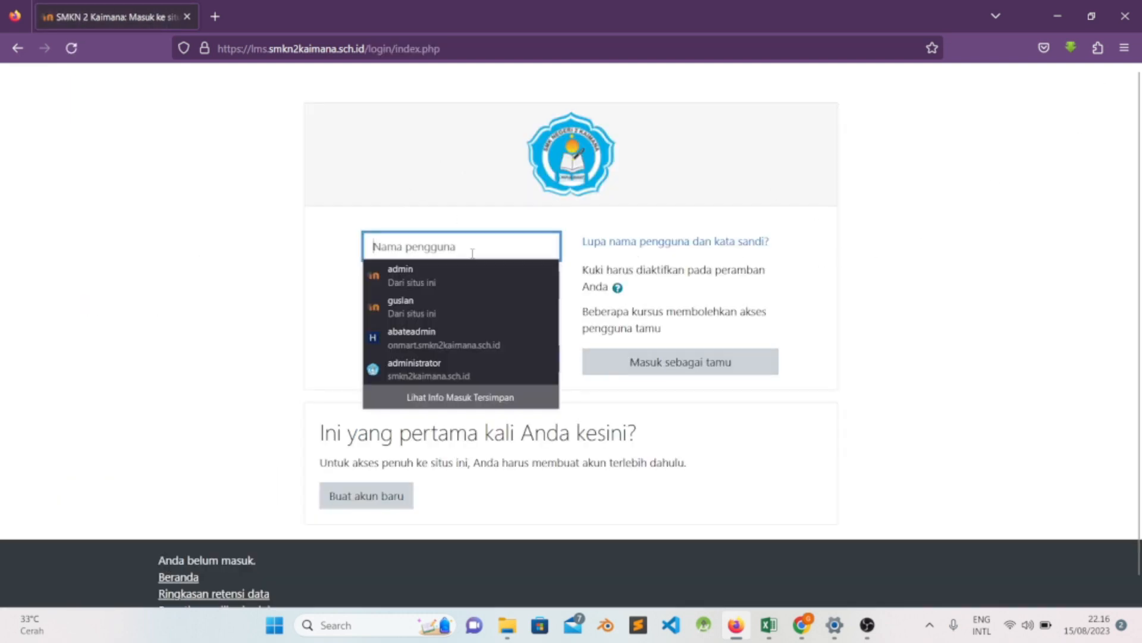
click(220, 233)
click(433, 249)
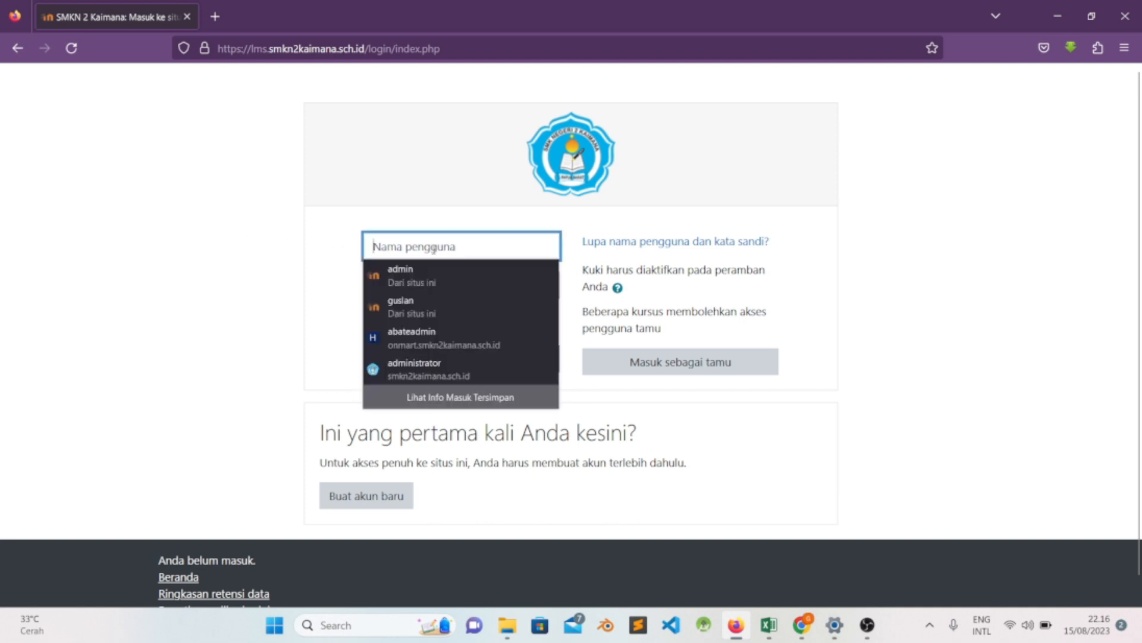
click(207, 229)
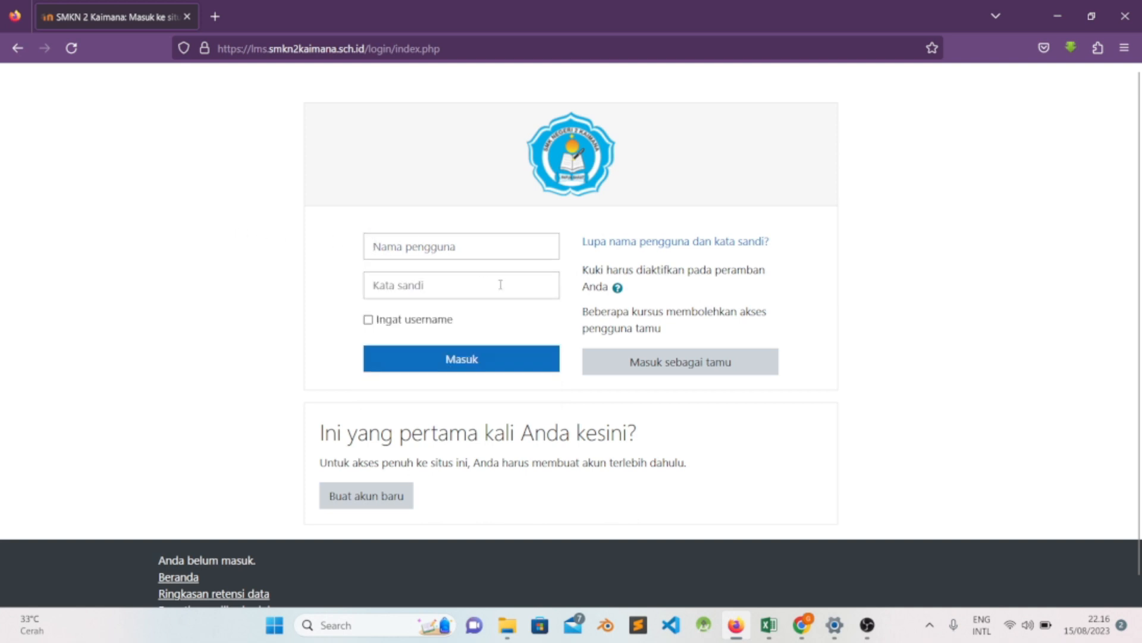
click(490, 248)
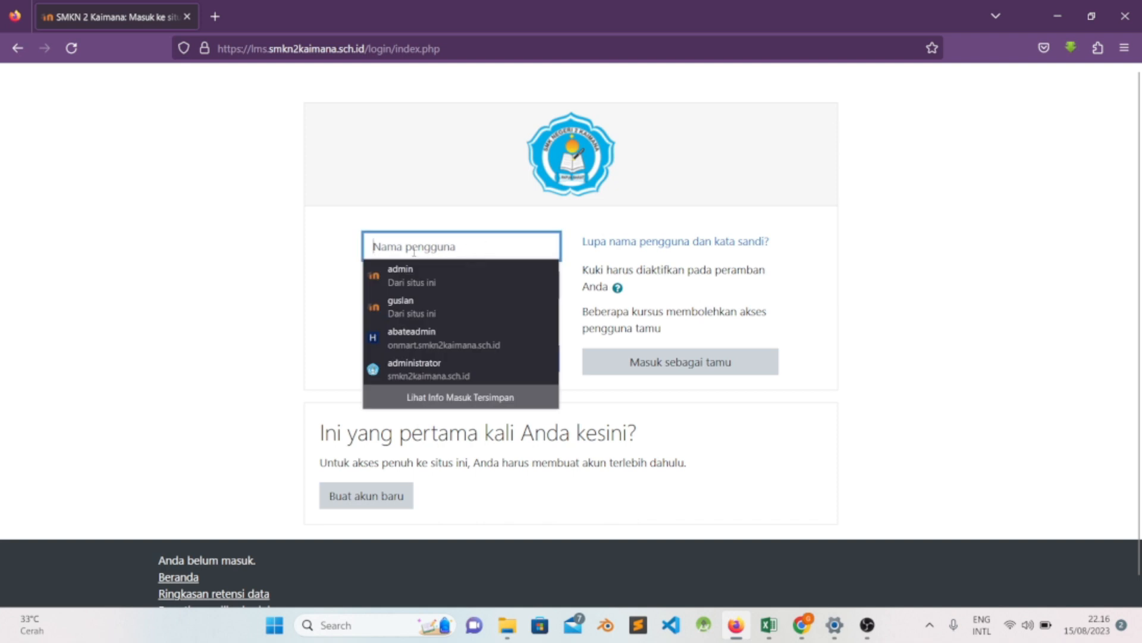
click(414, 308)
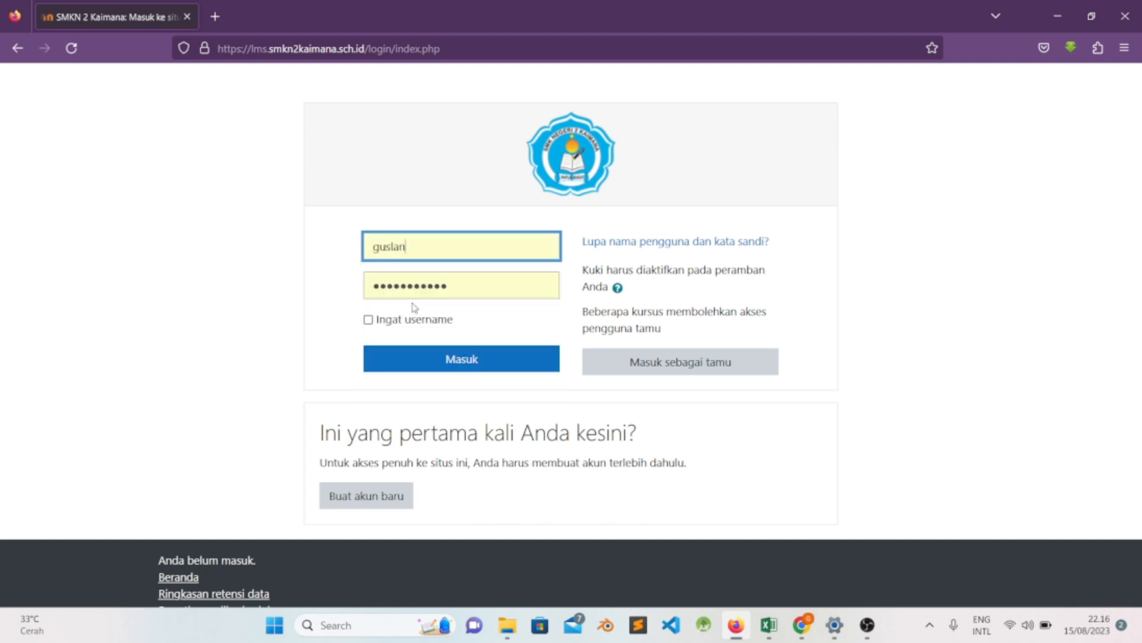
click(467, 361)
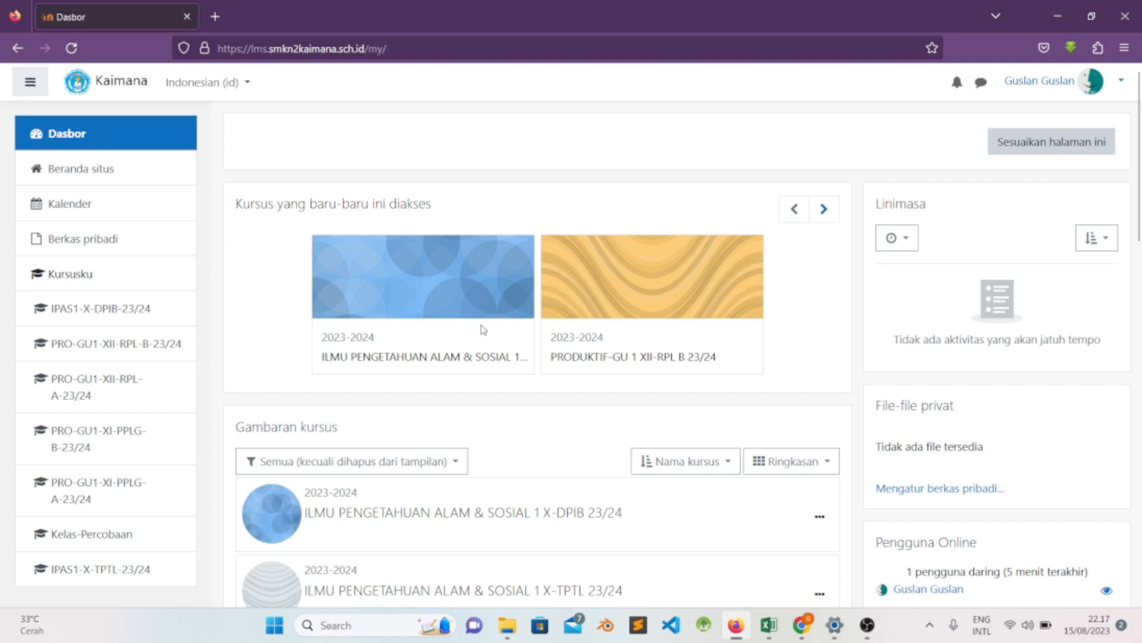
- Examine the dashboard's navigation drawer, course overview and both pages of recently accessed courses
scroll(483, 329, down, 2)
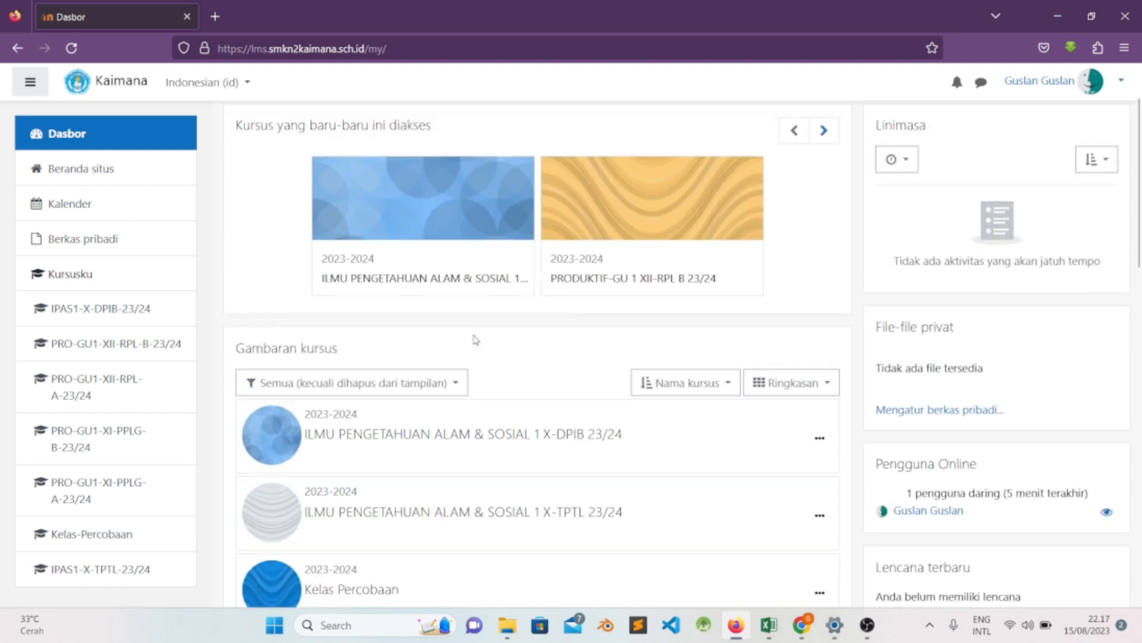
scroll(464, 354, down, 4)
scroll(416, 342, up, 4)
click(25, 85)
click(25, 85)
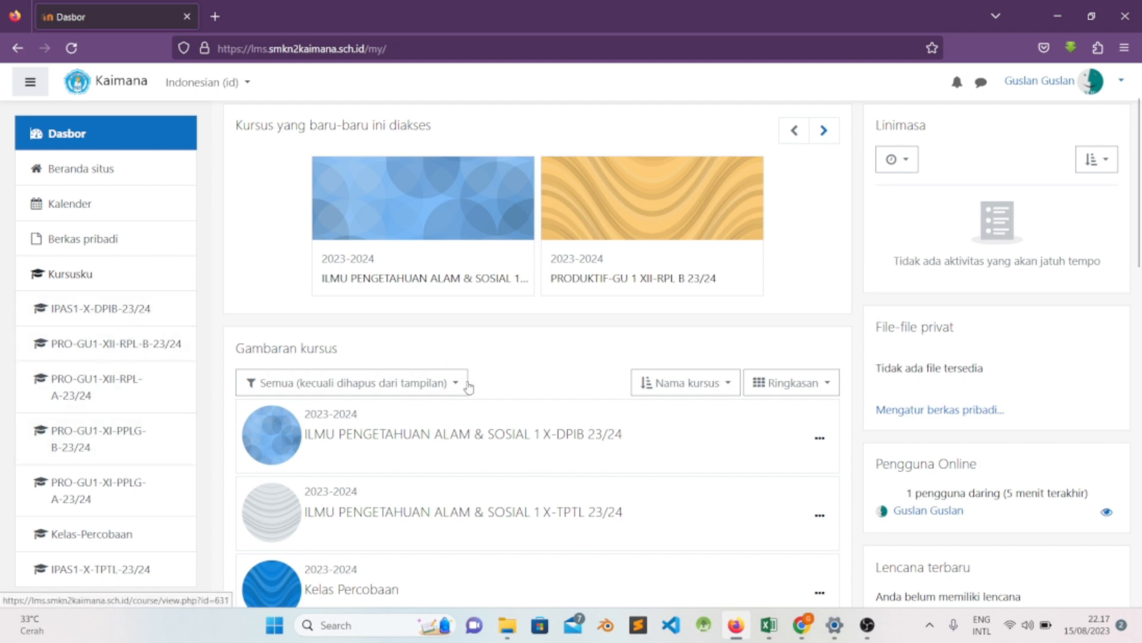
scroll(478, 394, down, 2)
scroll(476, 395, down, 1)
scroll(464, 398, up, 3)
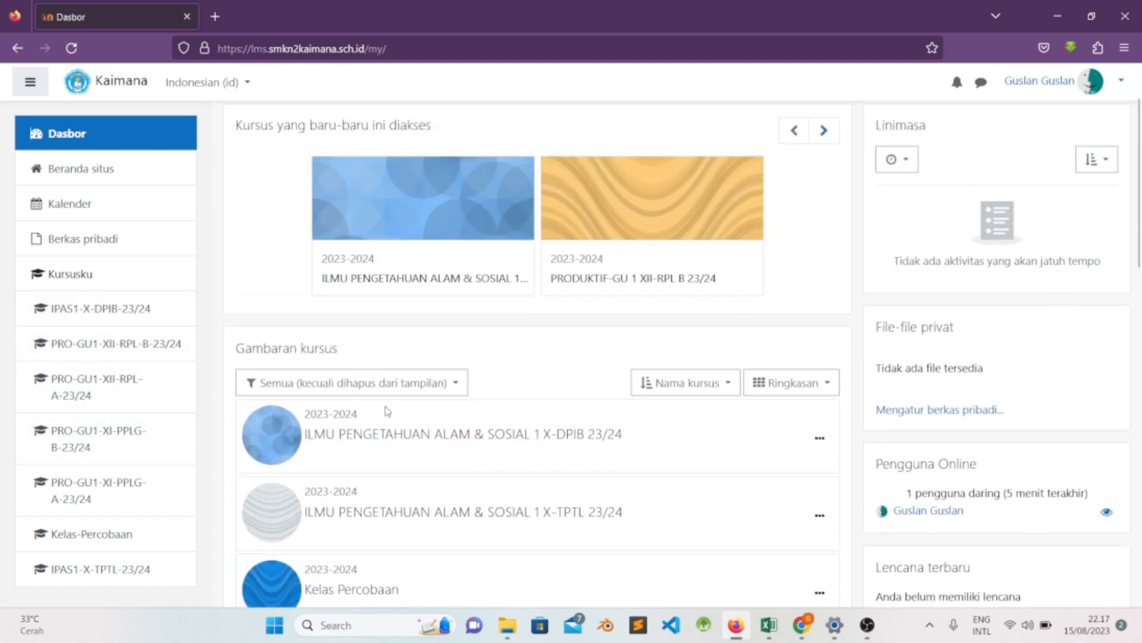
scroll(490, 382, up, 2)
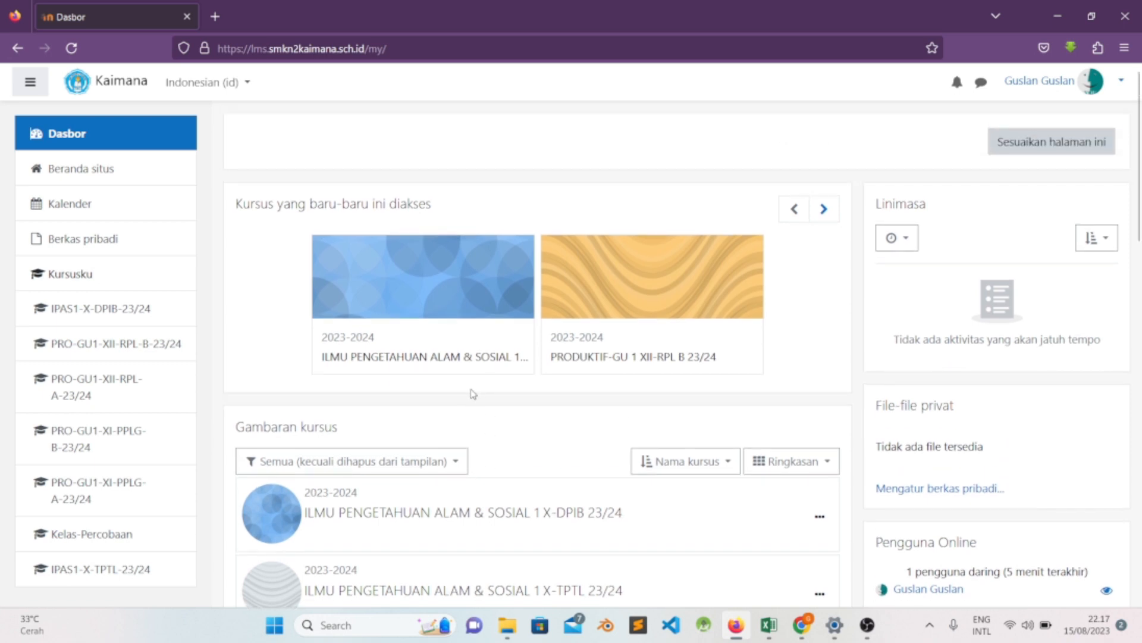
scroll(472, 394, down, 2)
scroll(473, 394, down, 1)
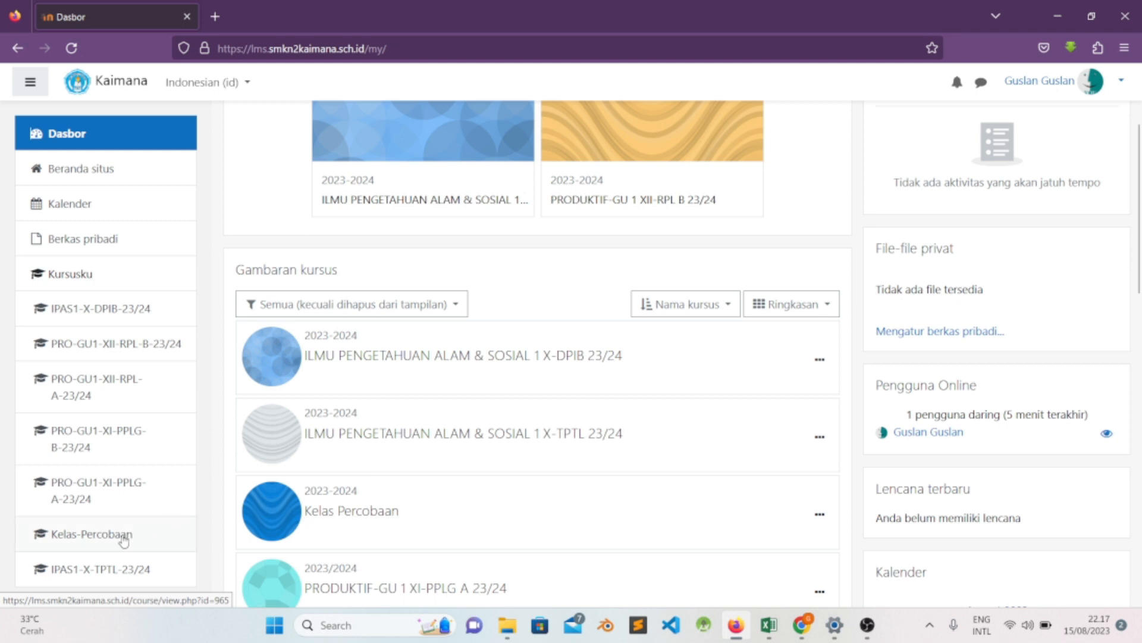
scroll(573, 408, up, 3)
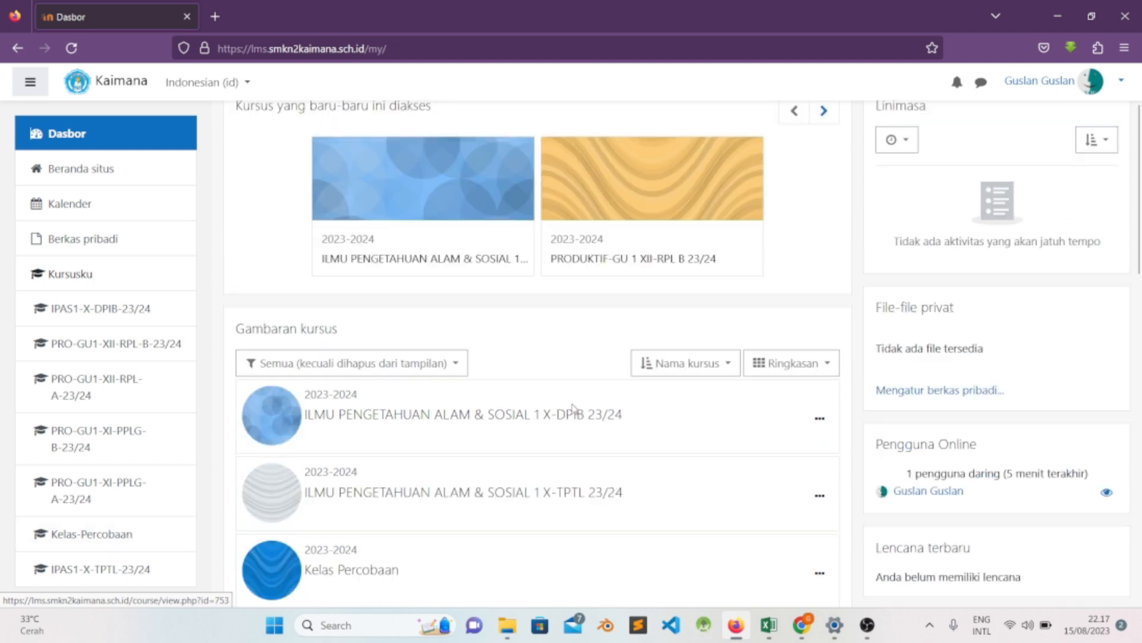
click(823, 209)
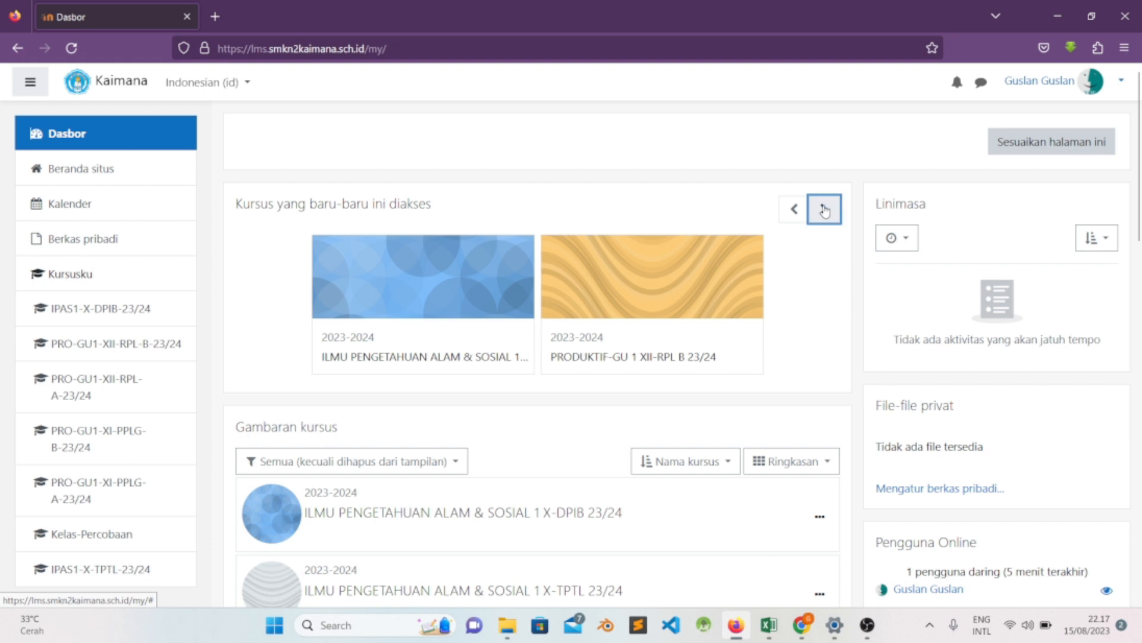
click(824, 210)
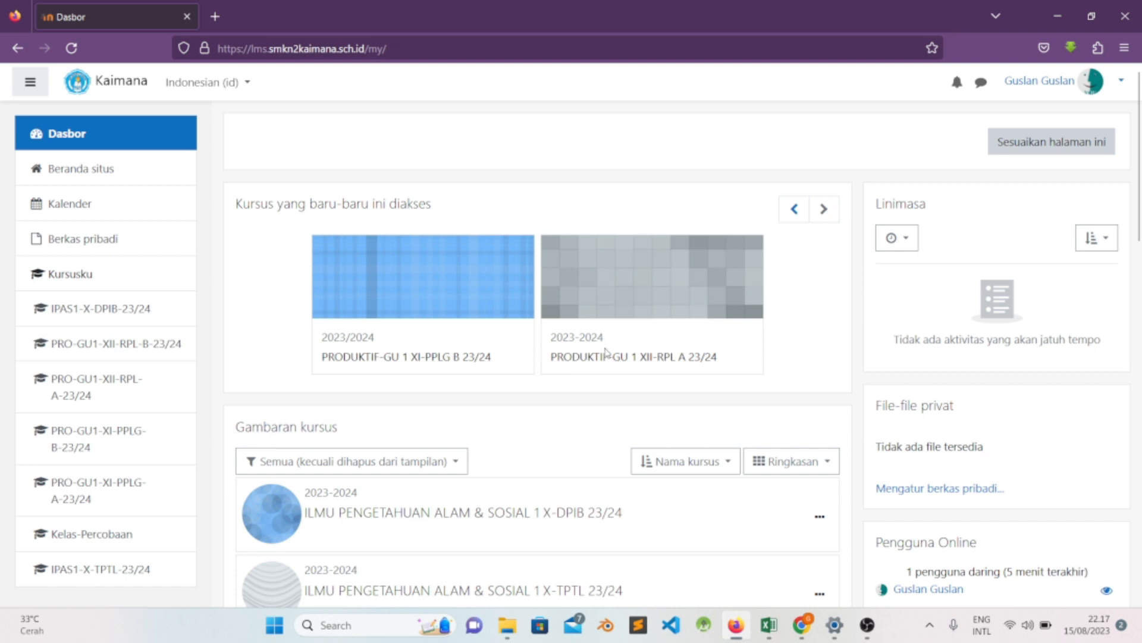
- Open the Kelas Percobaan course from the course overview and turn on its editing mode
scroll(435, 308, down, 9)
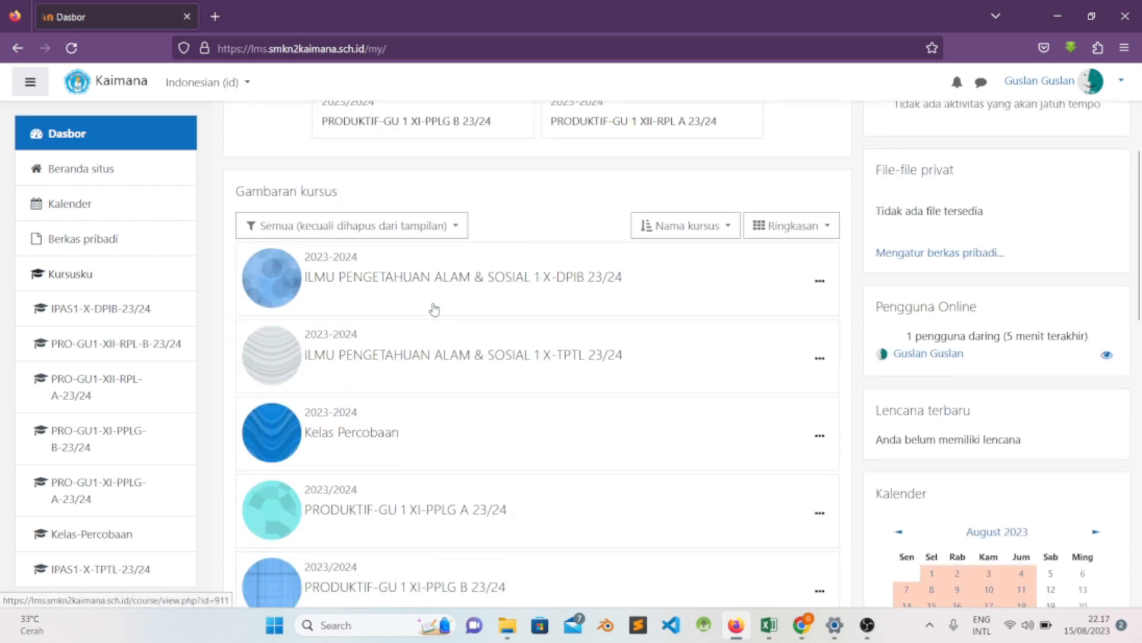
scroll(431, 318, up, 3)
scroll(432, 319, down, 3)
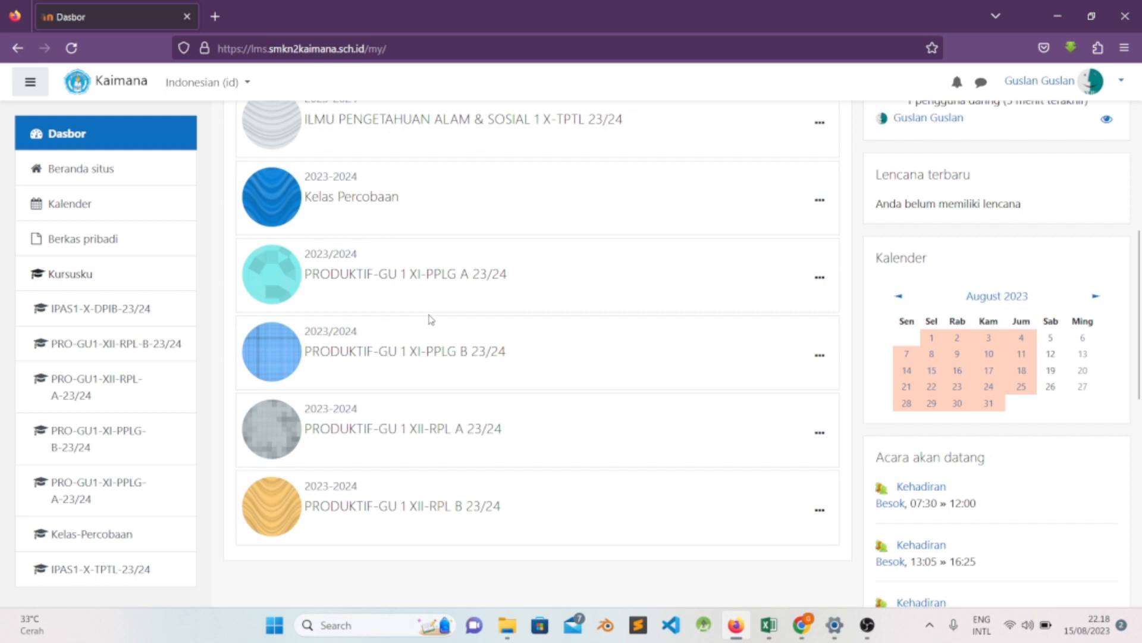
scroll(372, 434, up, 3)
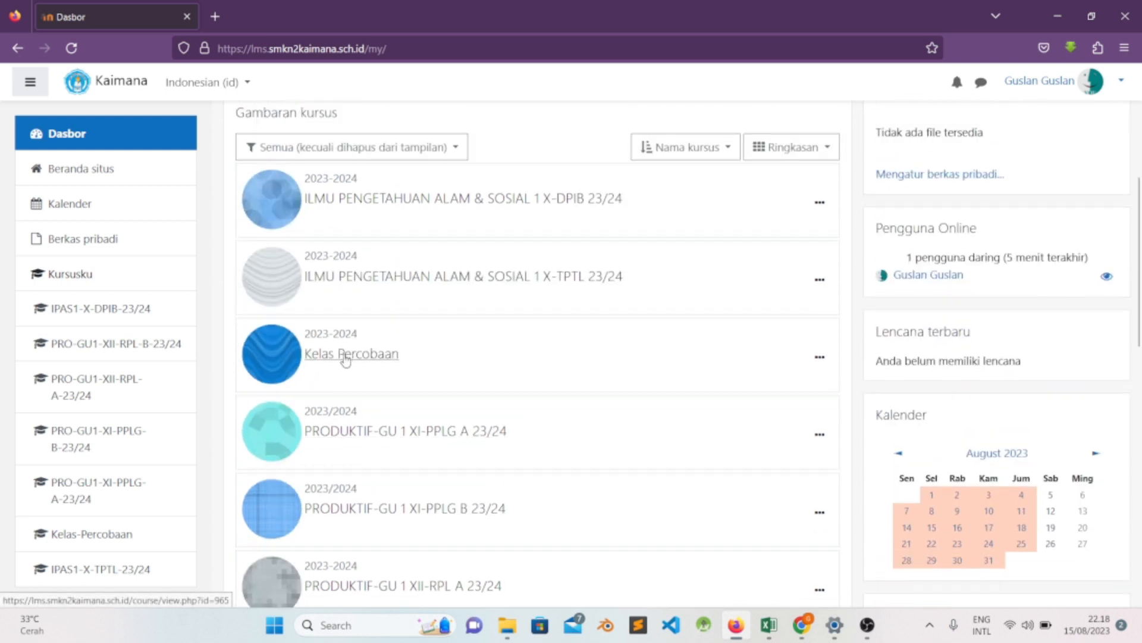
click(344, 357)
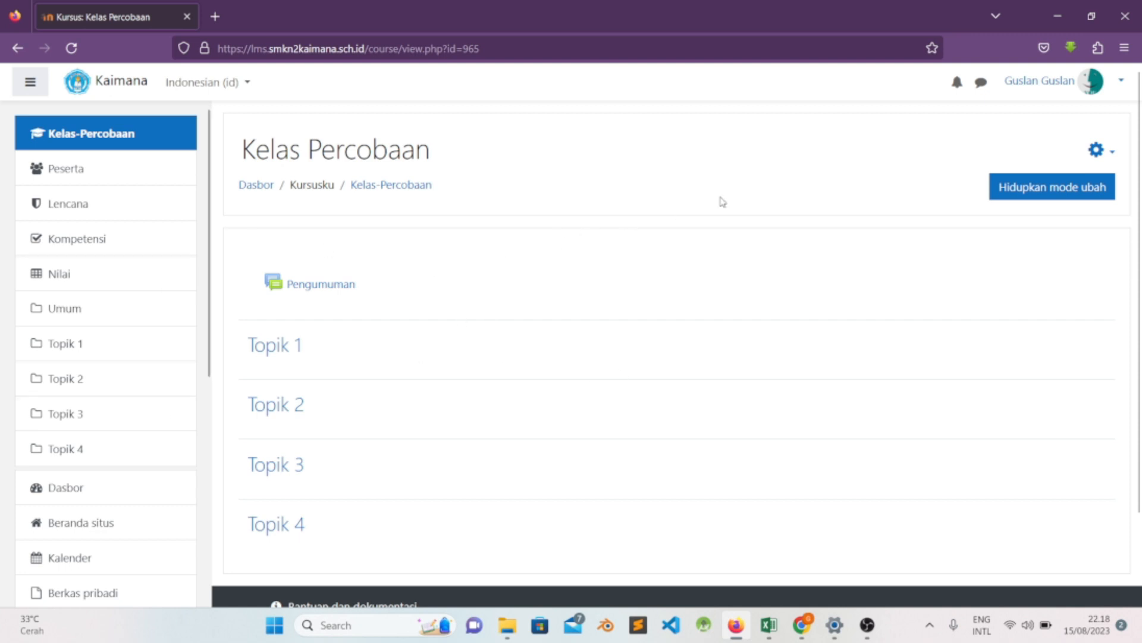
click(1038, 190)
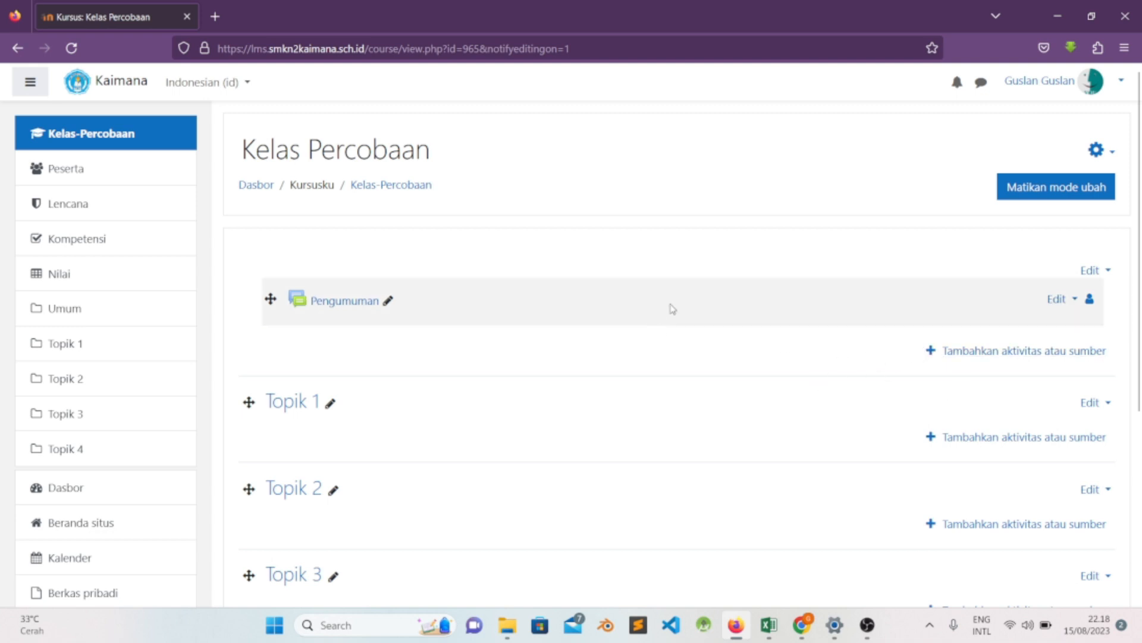
- Start adding a new Kehadiran activity to the course's general section above Topik 1
scroll(742, 365, down, 1)
scroll(866, 343, up, 1)
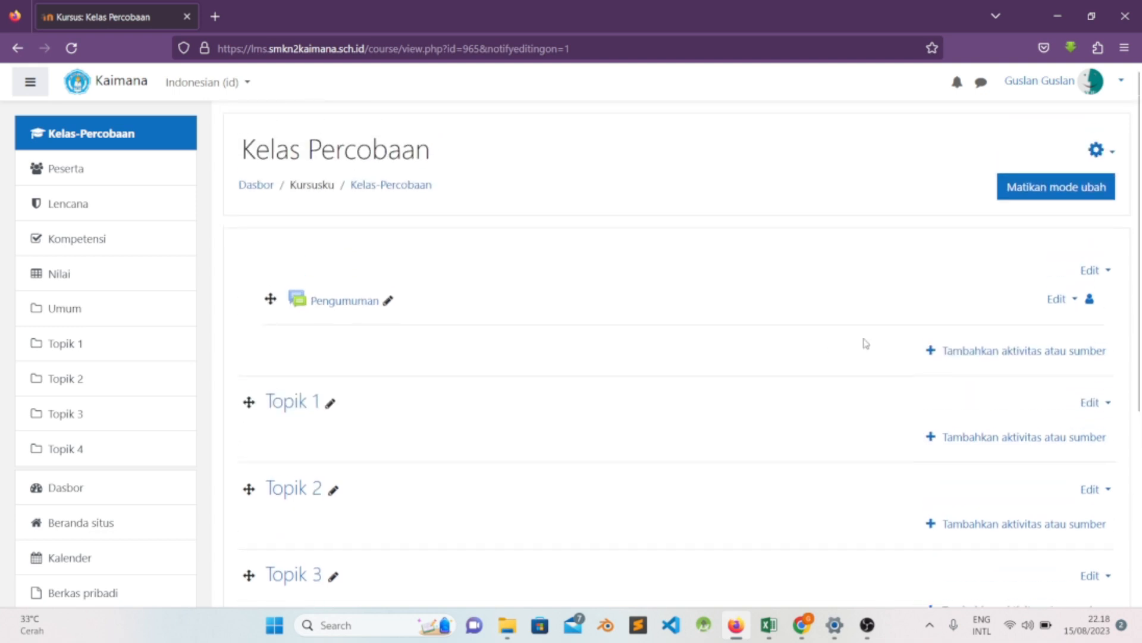
click(976, 353)
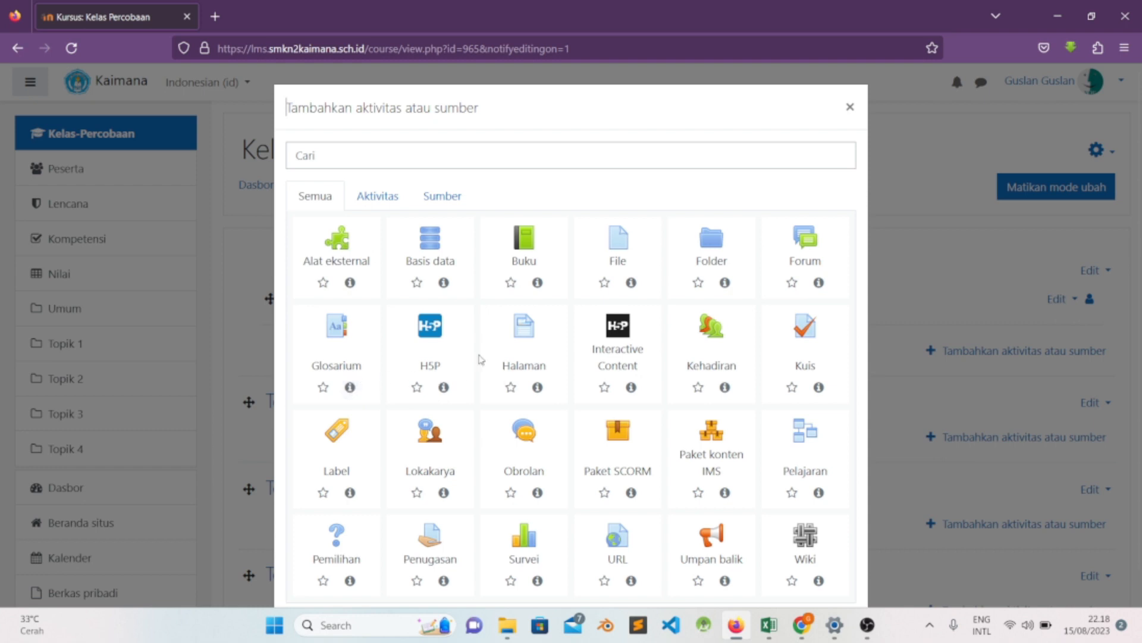
scroll(499, 363, down, 1)
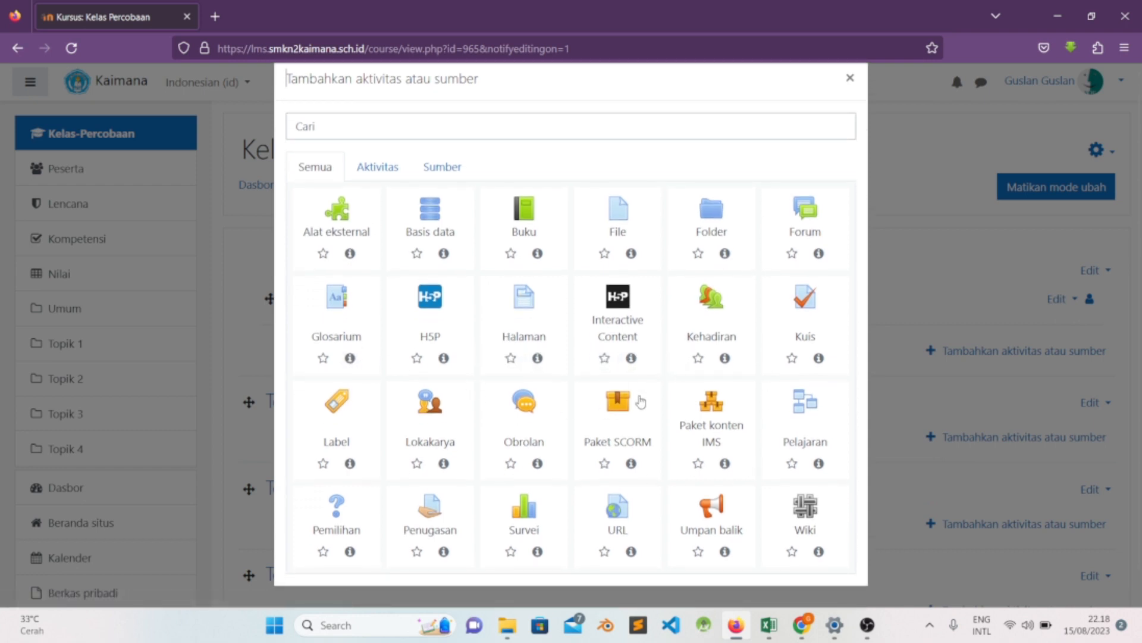
scroll(685, 357, up, 1)
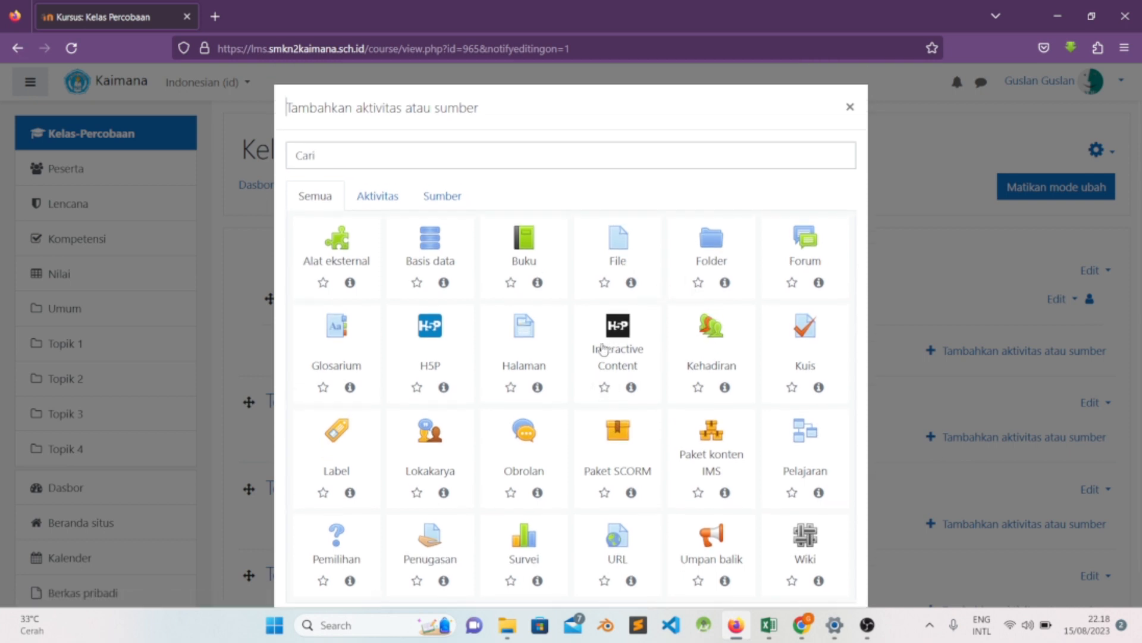
scroll(592, 331, down, 1)
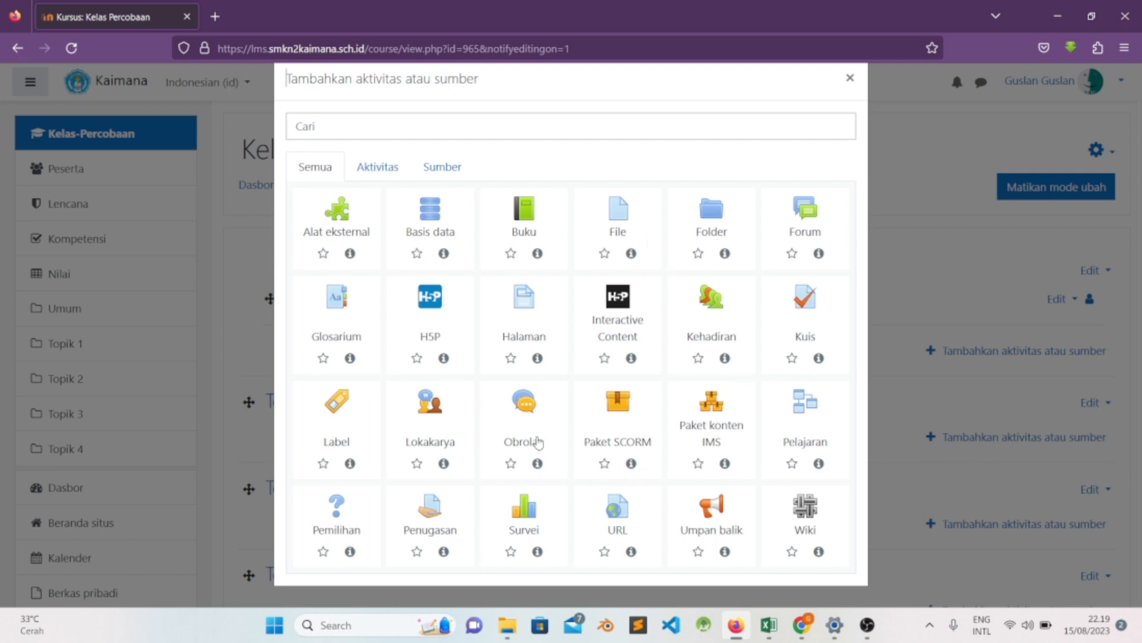
click(719, 320)
click(596, 344)
scroll(595, 304, down, 3)
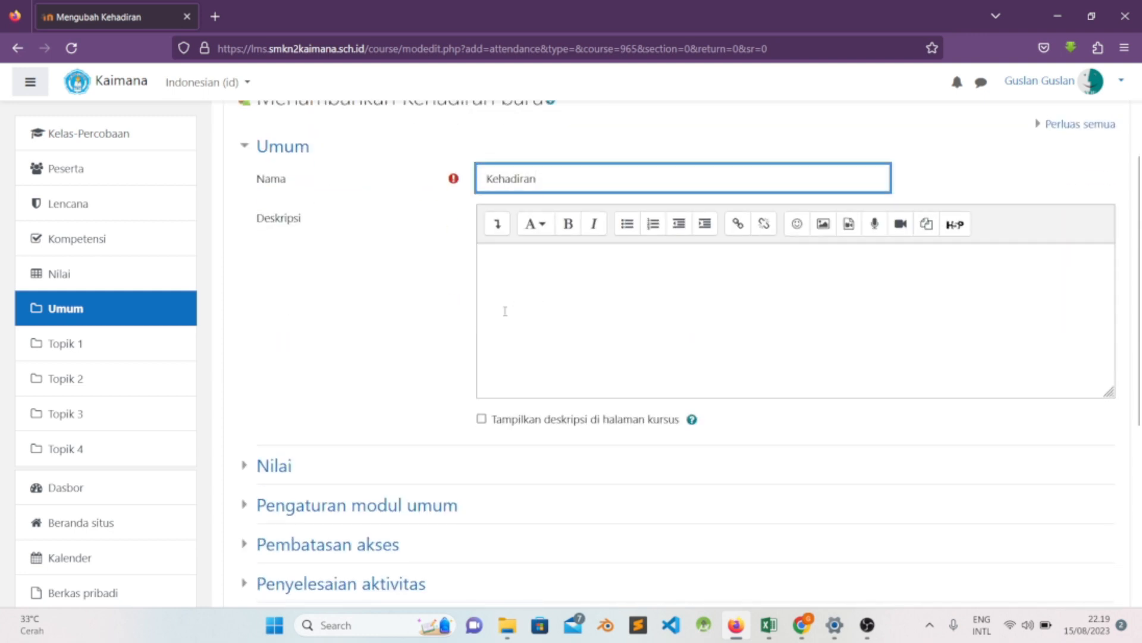
- Examine the new attendance form's description field, its option for showing the description on the course page, and the collapsed settings sections
click(550, 262)
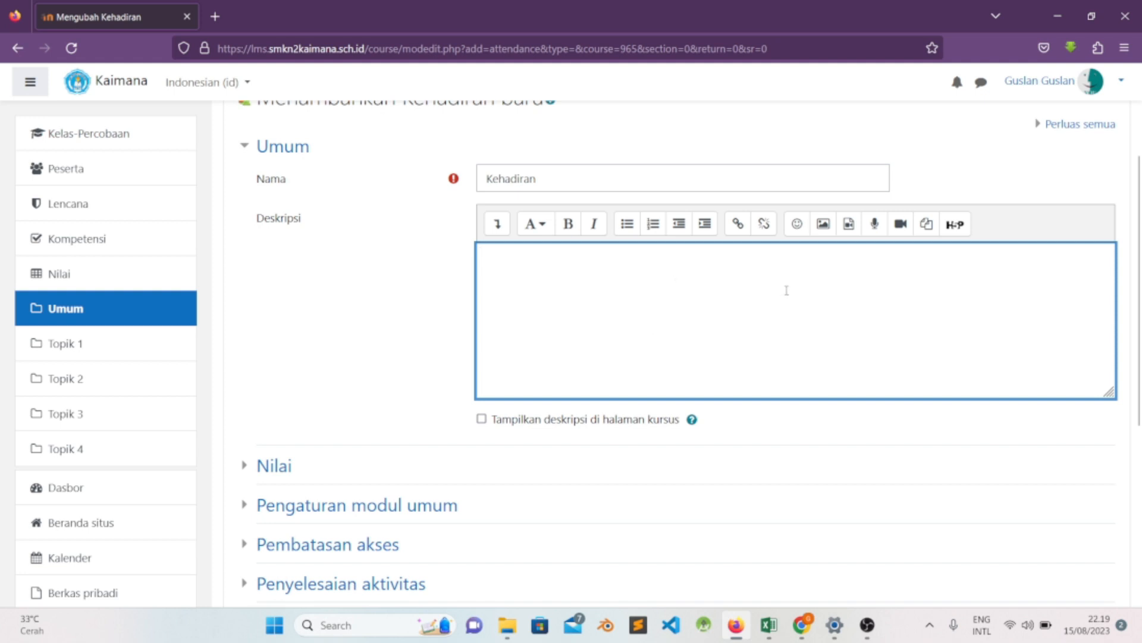
click(481, 420)
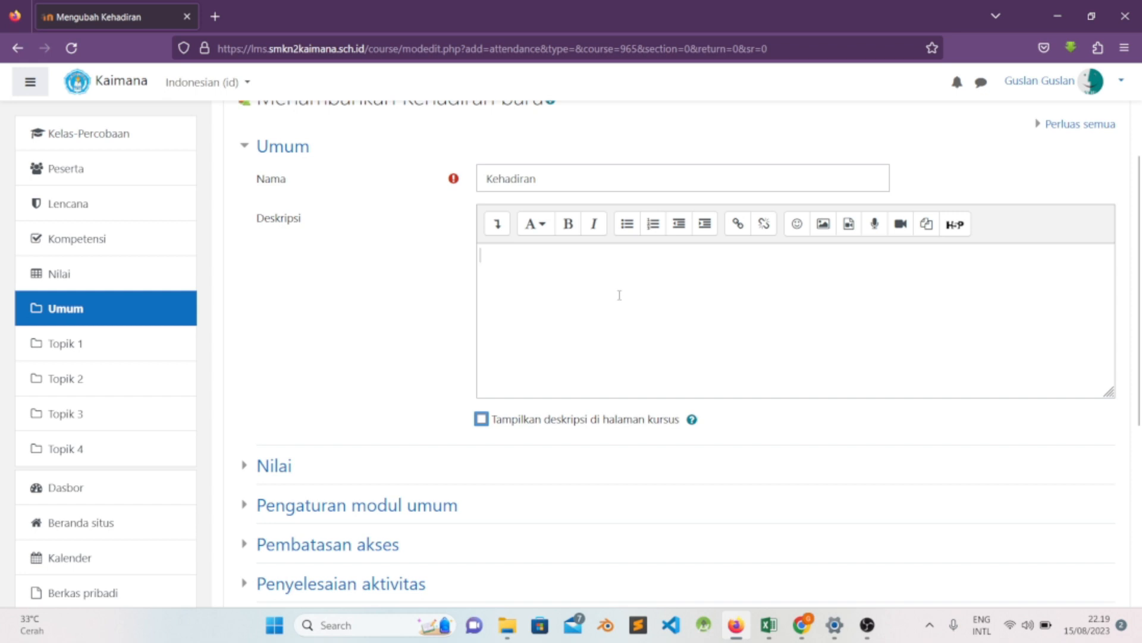
click(573, 275)
scroll(377, 297, down, 3)
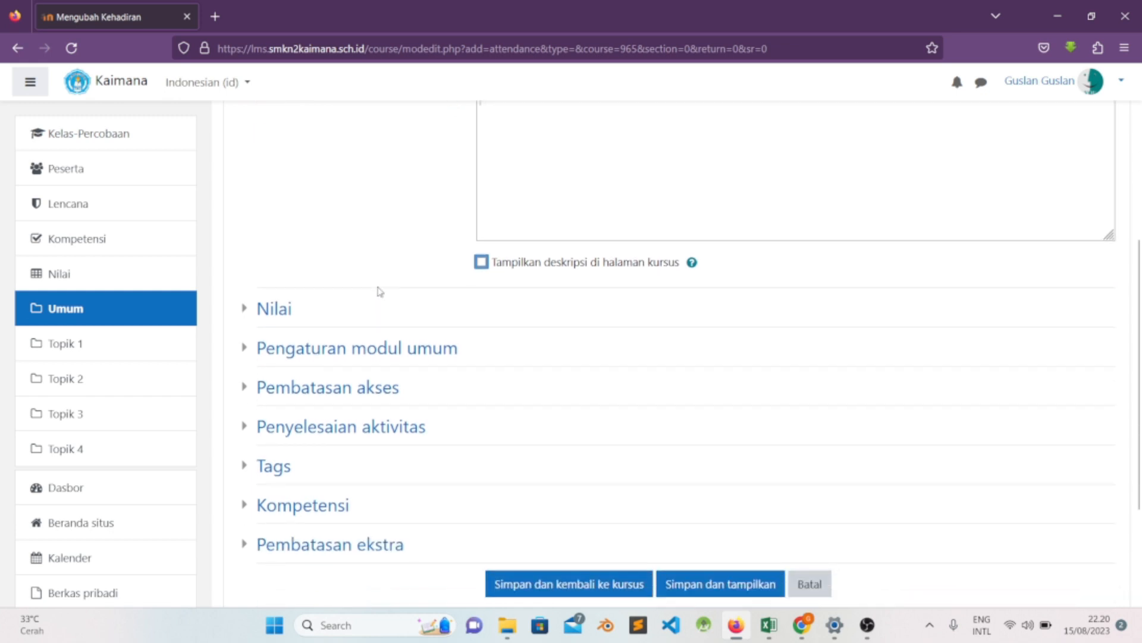
scroll(381, 291, up, 5)
scroll(408, 301, down, 3)
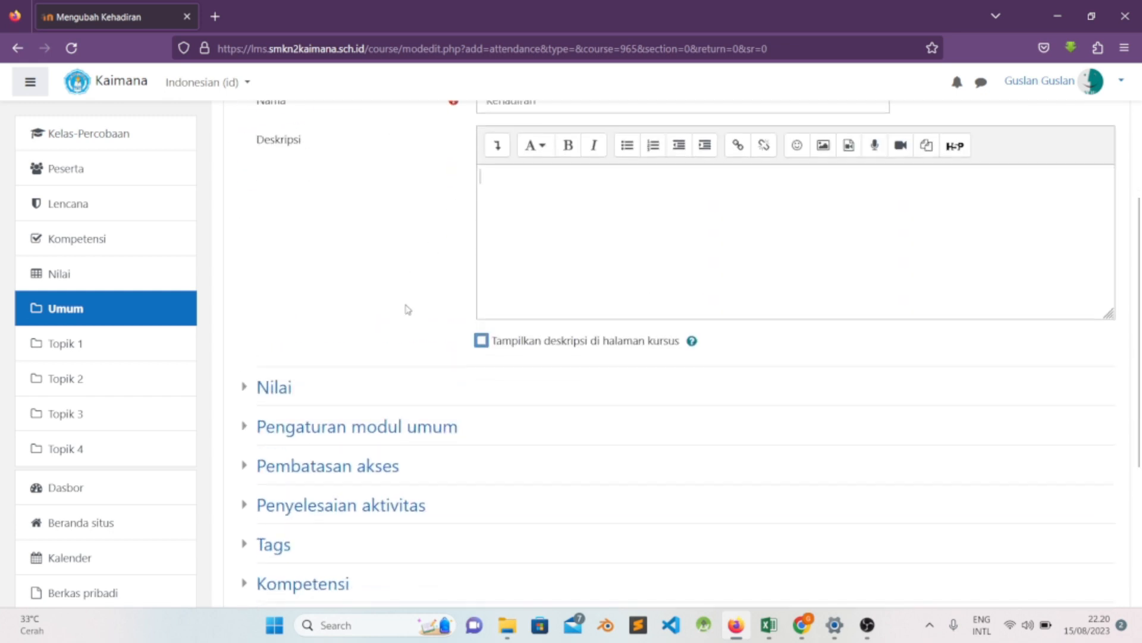
scroll(446, 292, up, 5)
- Change the new attendance activity's name to absensi, then save and display the activity
drag(549, 331, 477, 336)
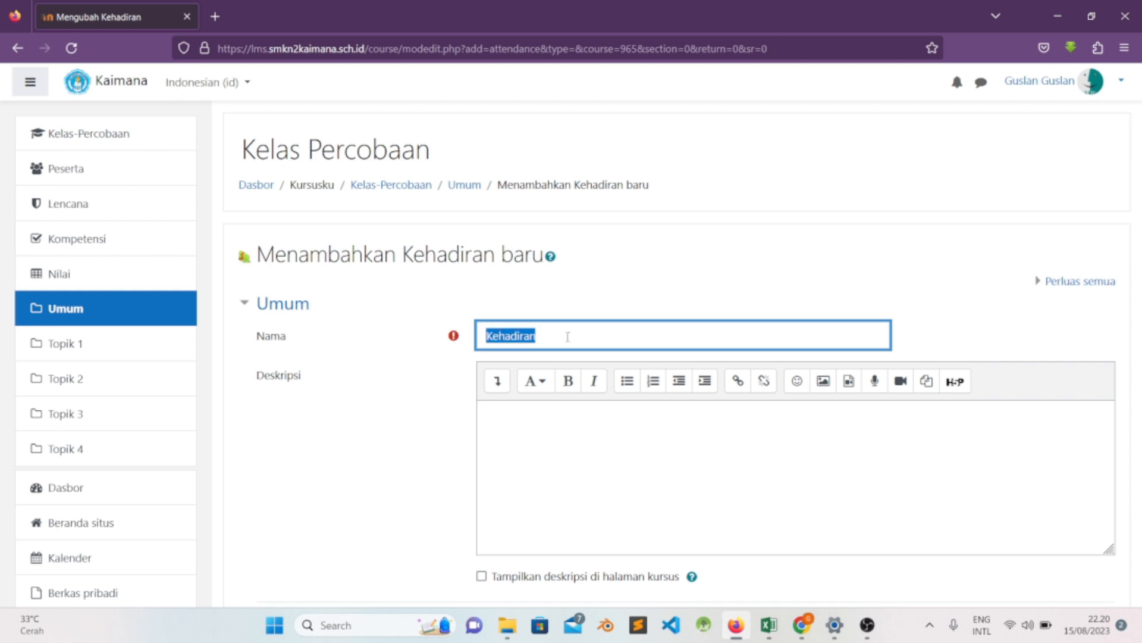
text(absensi)
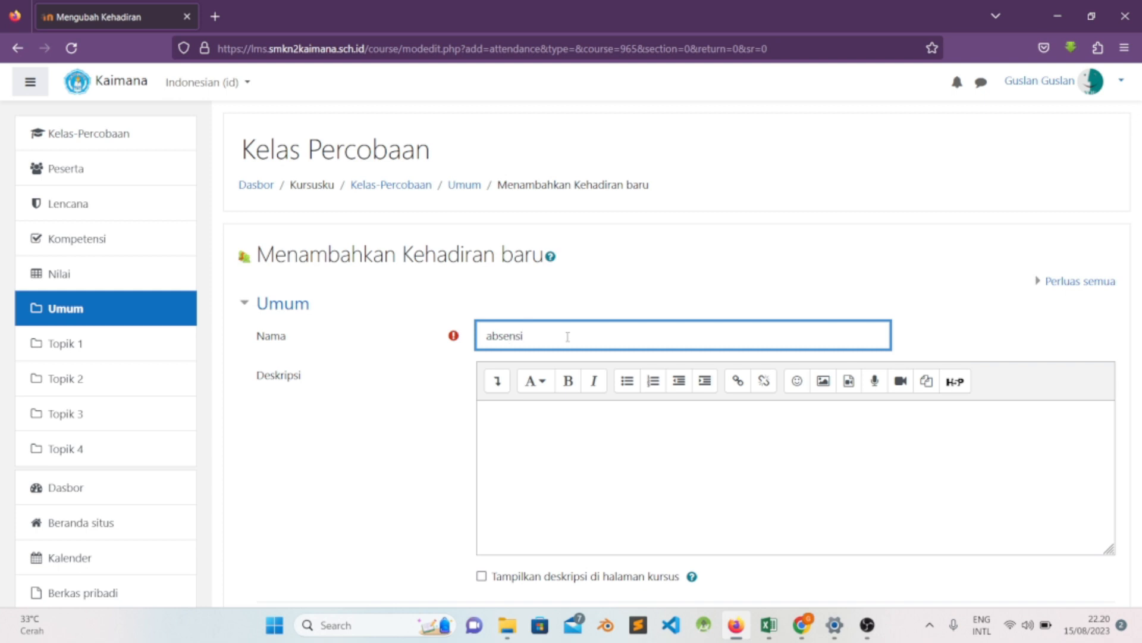
scroll(395, 408, down, 7)
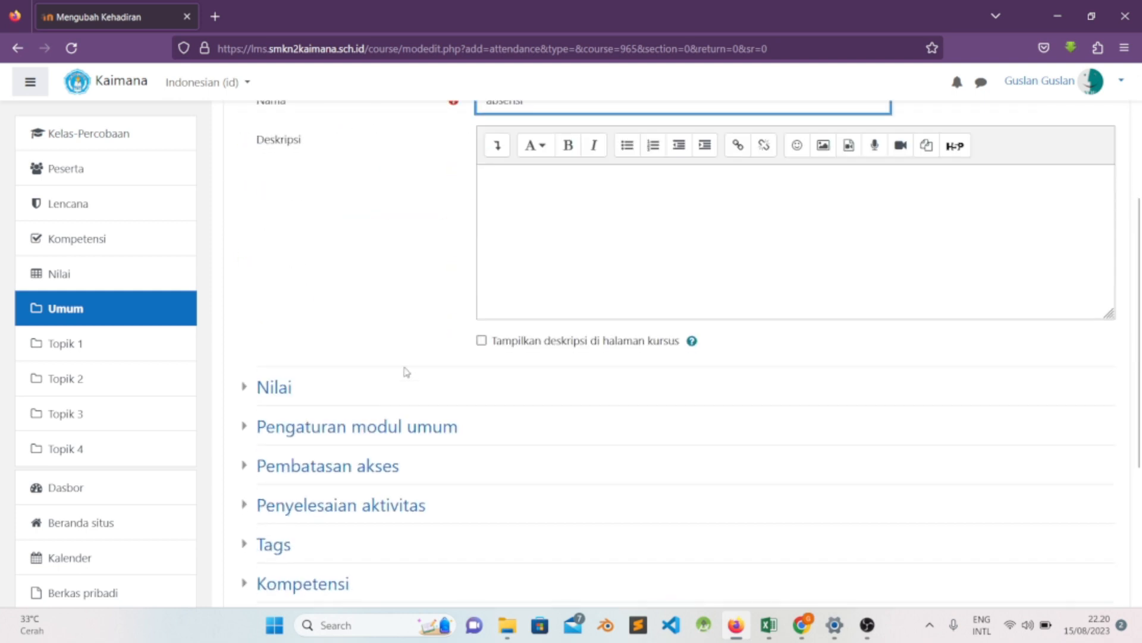
scroll(408, 365, up, 7)
scroll(408, 362, down, 8)
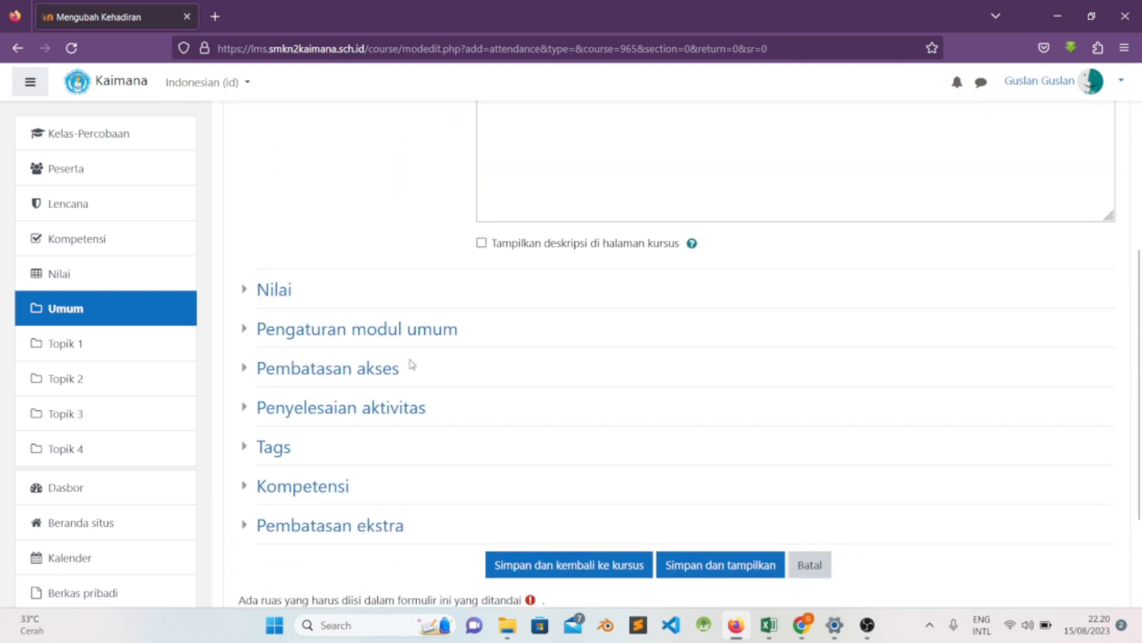
click(497, 425)
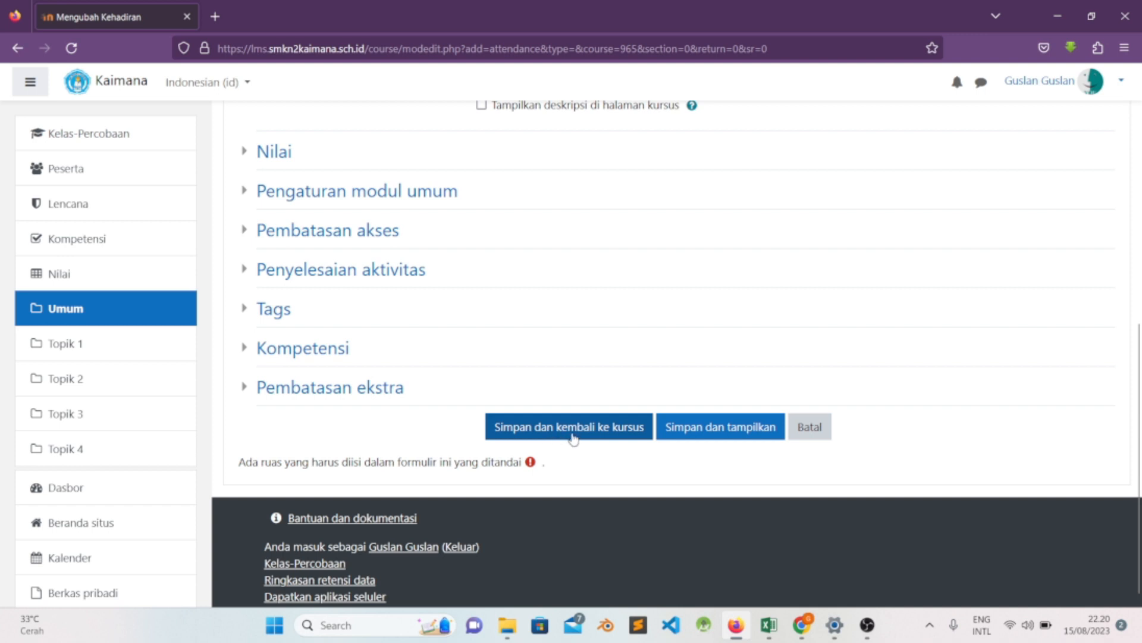
scroll(632, 420, up, 2)
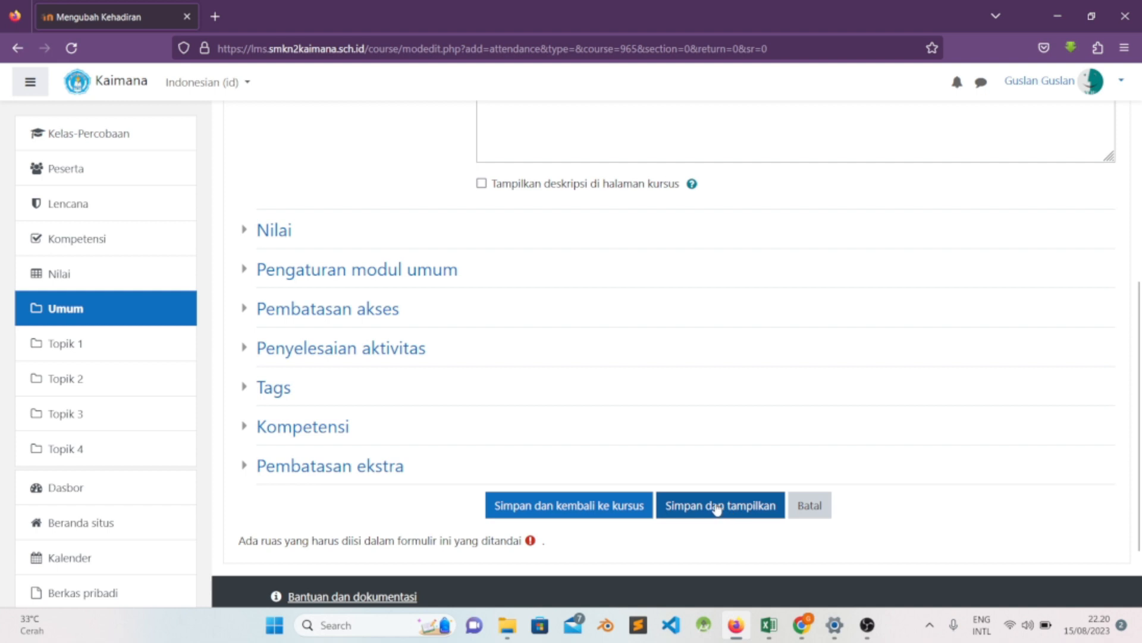
scroll(694, 444, down, 2)
scroll(717, 425, up, 2)
scroll(717, 425, down, 2)
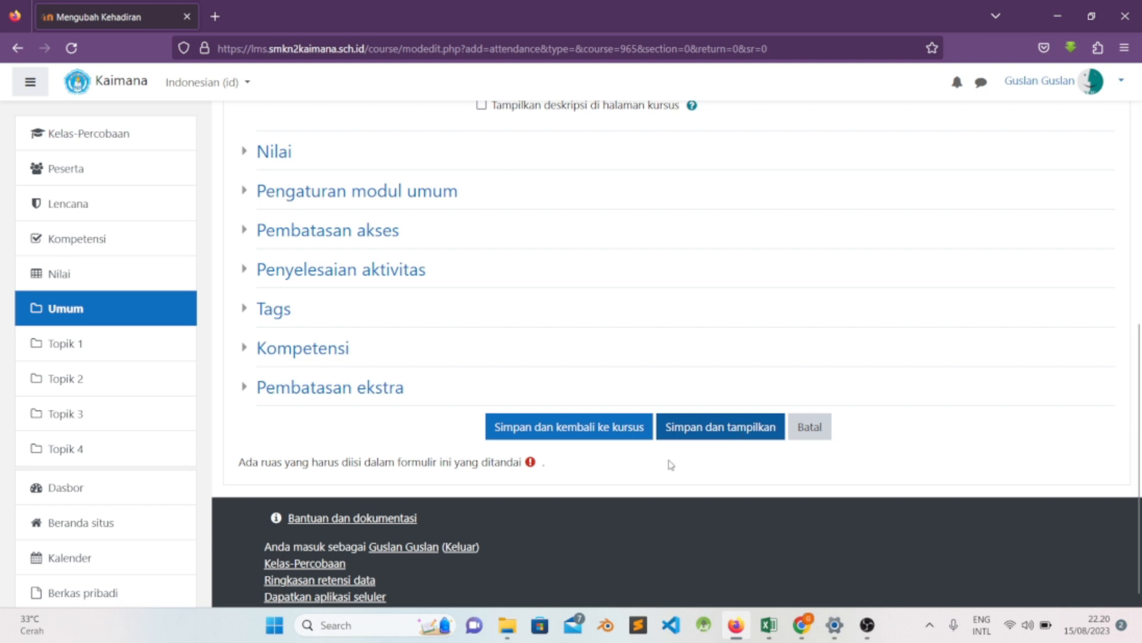
scroll(695, 382, down, 2)
scroll(707, 435, up, 4)
scroll(707, 434, down, 4)
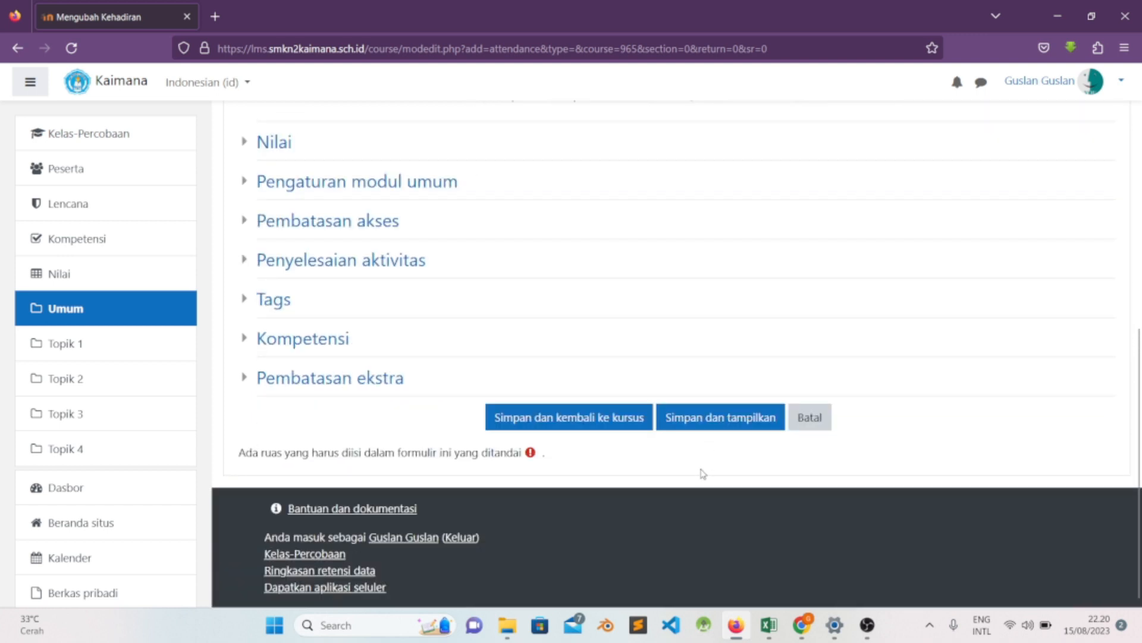
click(719, 421)
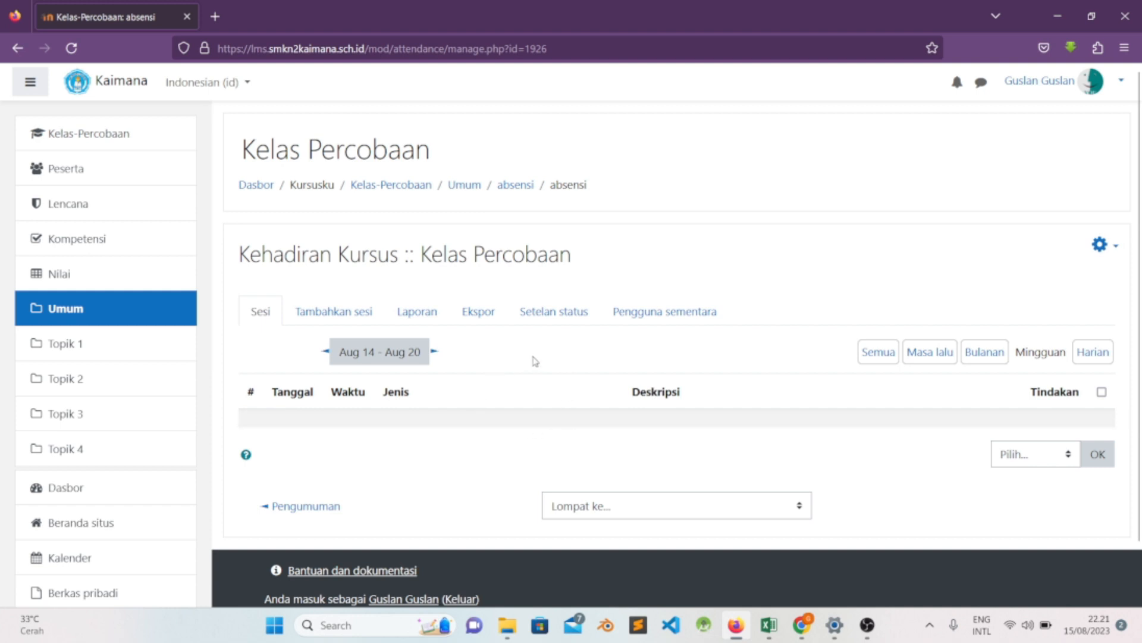
- Open the form for adding sessions to the absensi attendance activity
scroll(535, 361, down, 2)
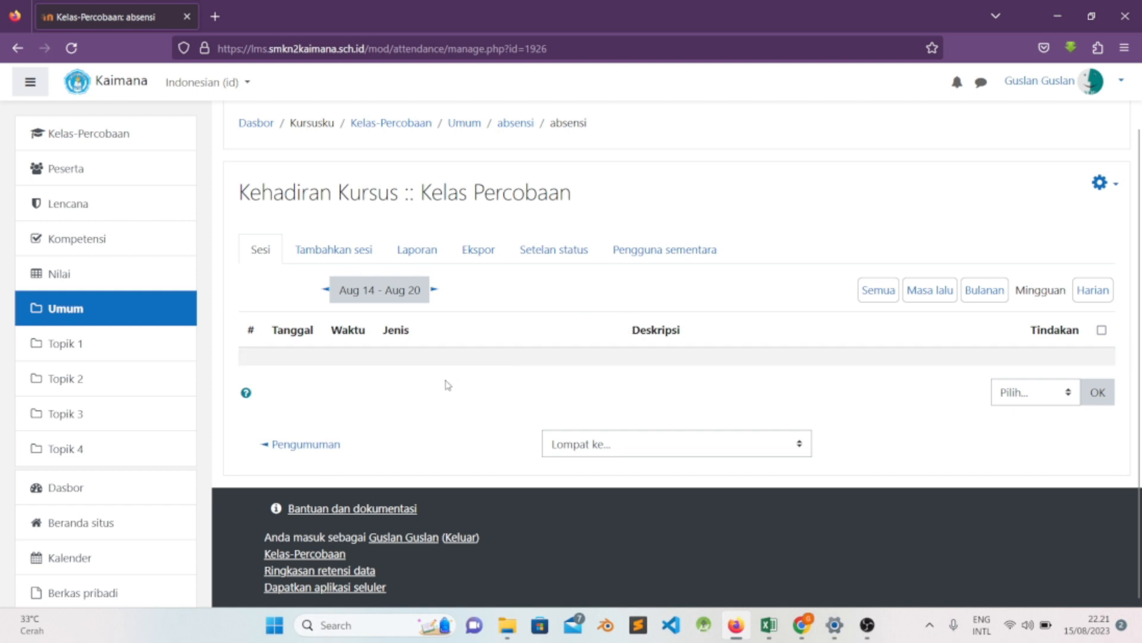
scroll(519, 324, up, 2)
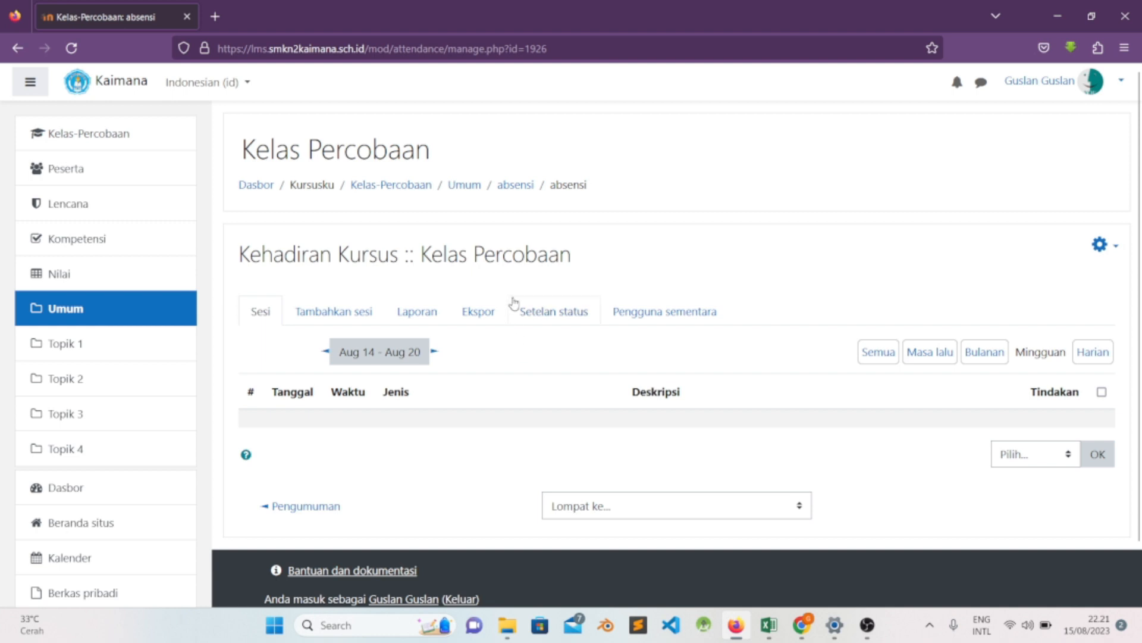
scroll(542, 314, down, 2)
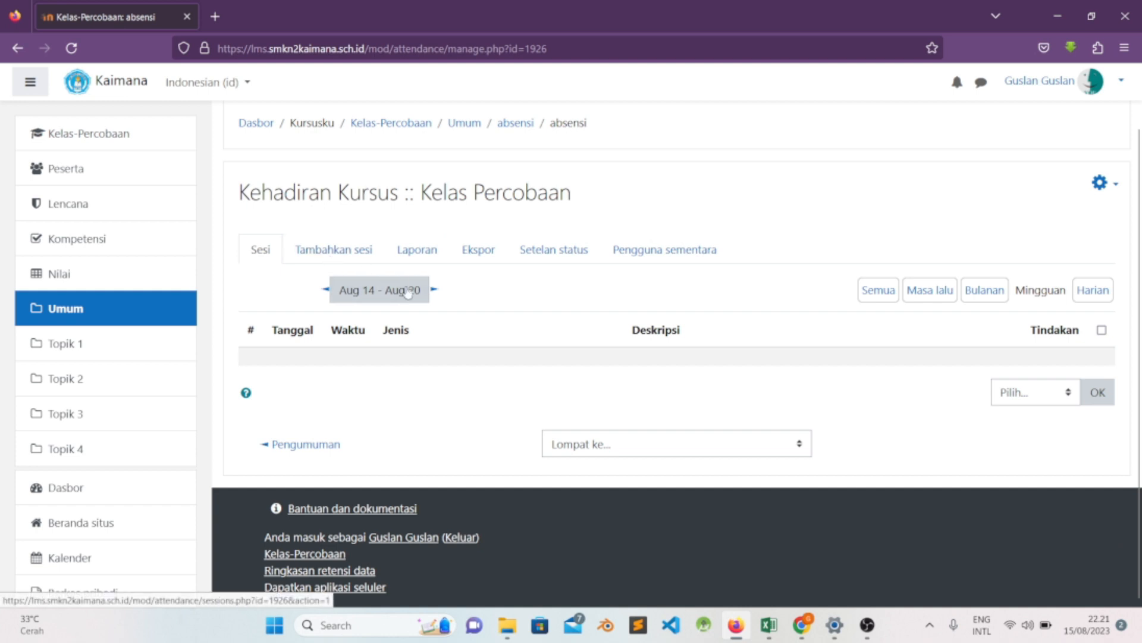
click(320, 250)
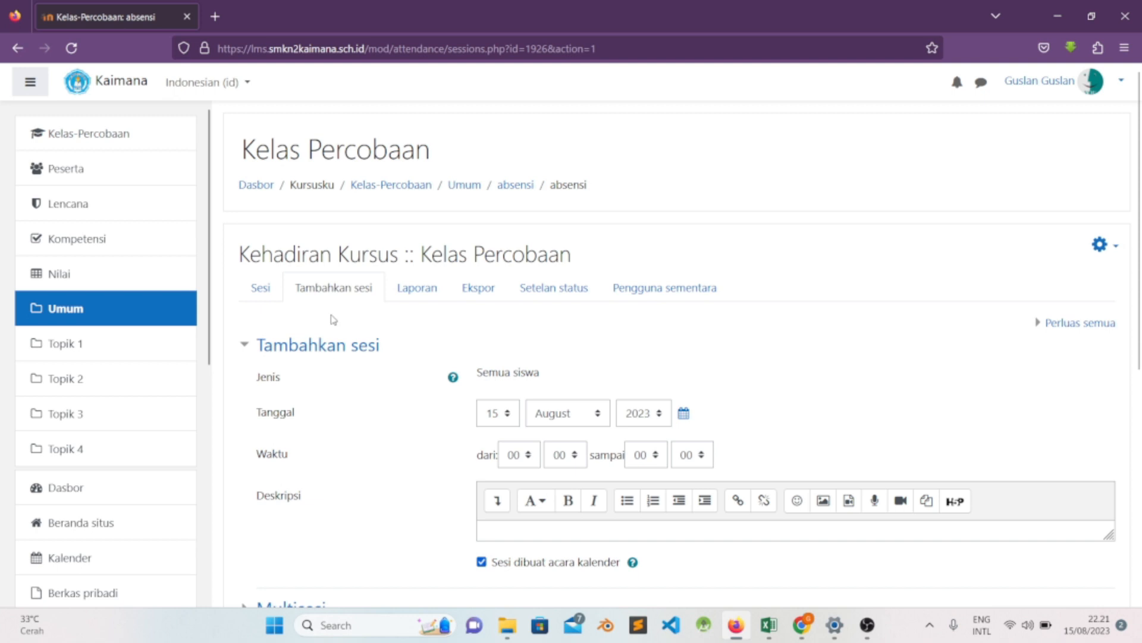
- Set the new attendance session's date to 17 July 2023
scroll(333, 320, down, 2)
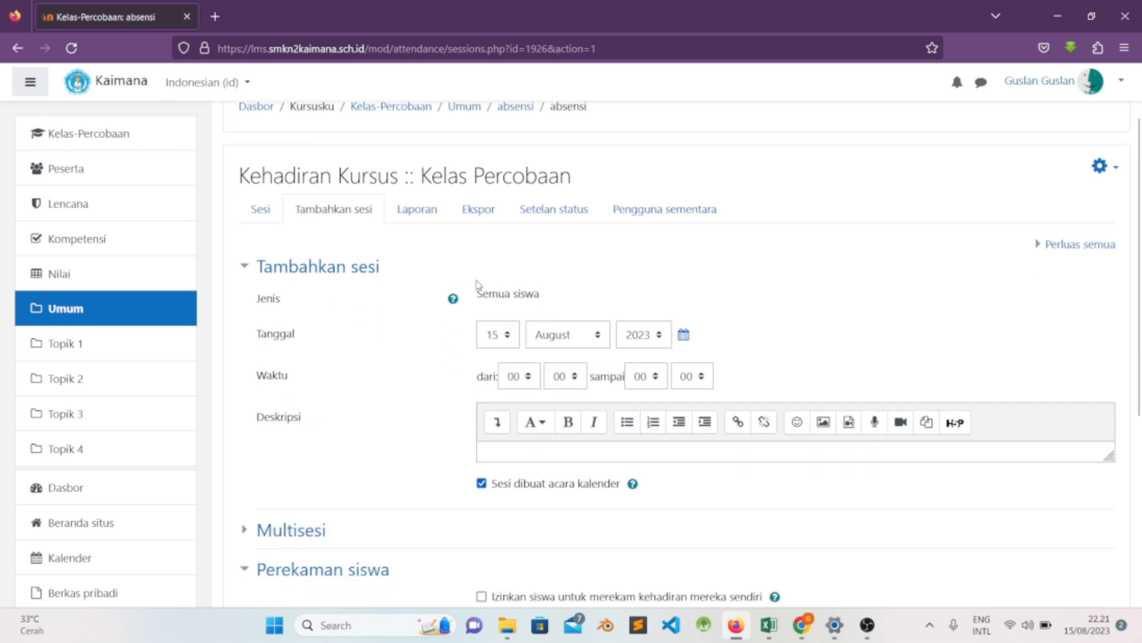
click(494, 343)
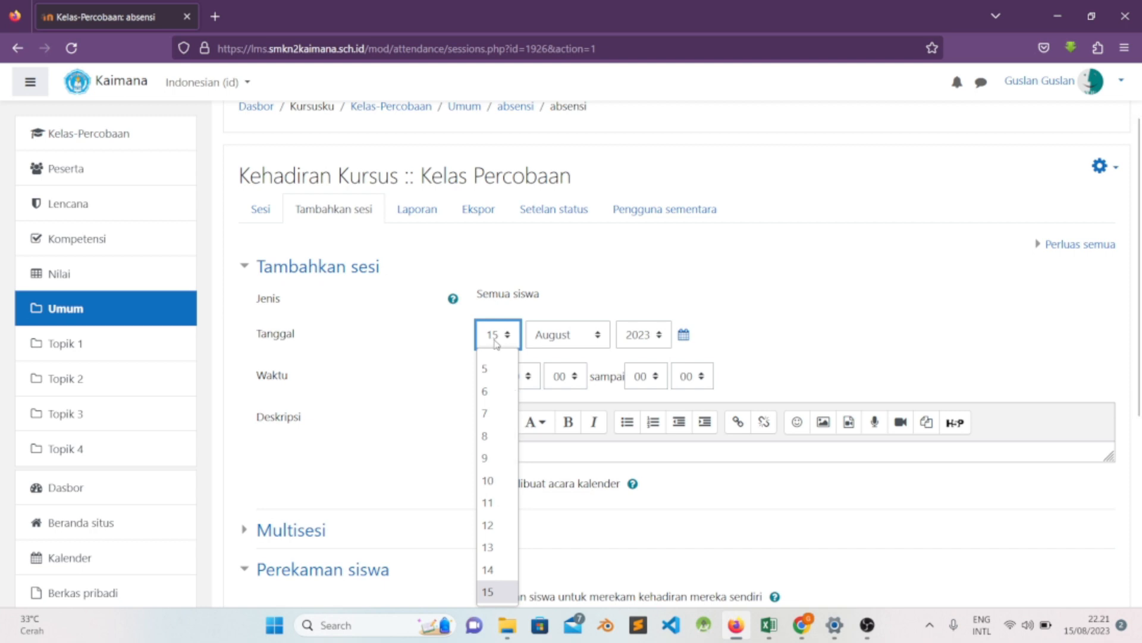
scroll(515, 430, down, 2)
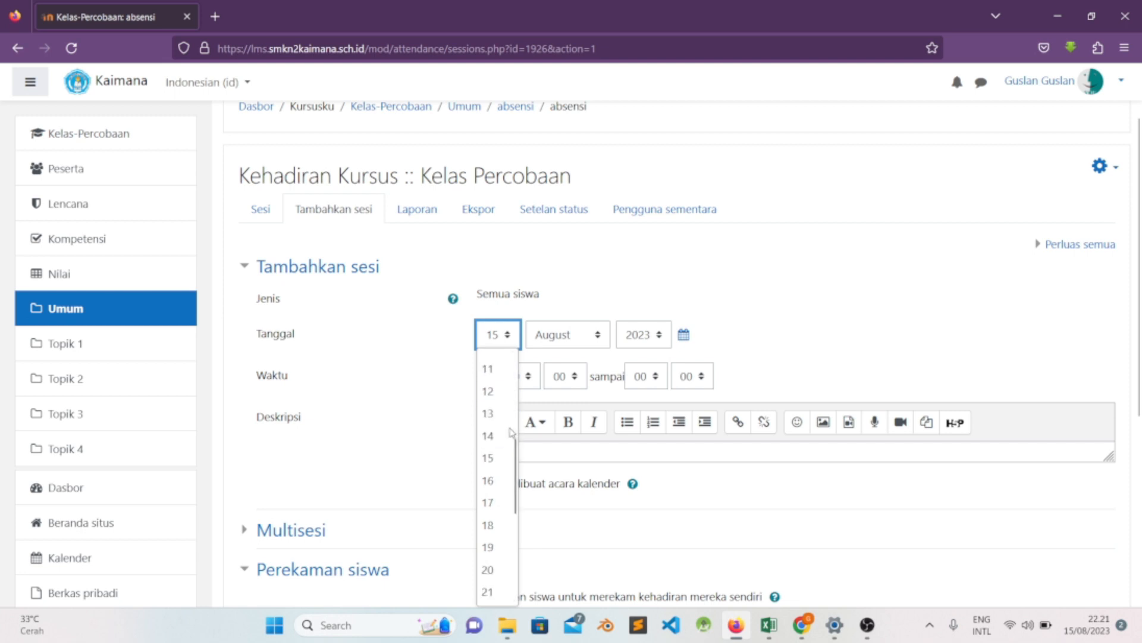
click(498, 504)
click(570, 336)
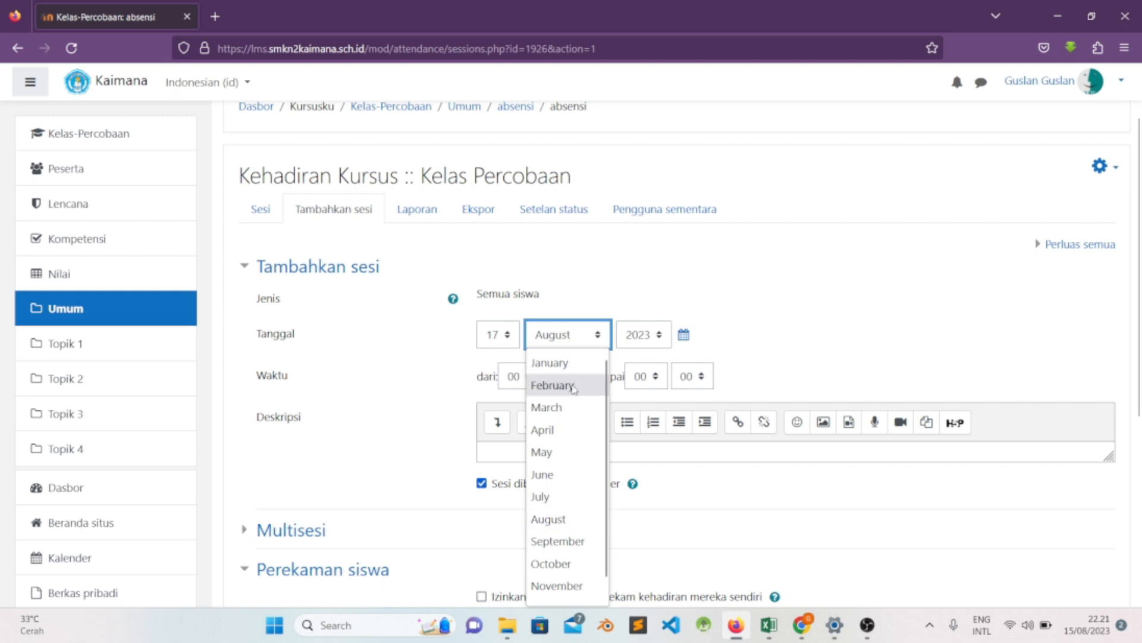
click(579, 496)
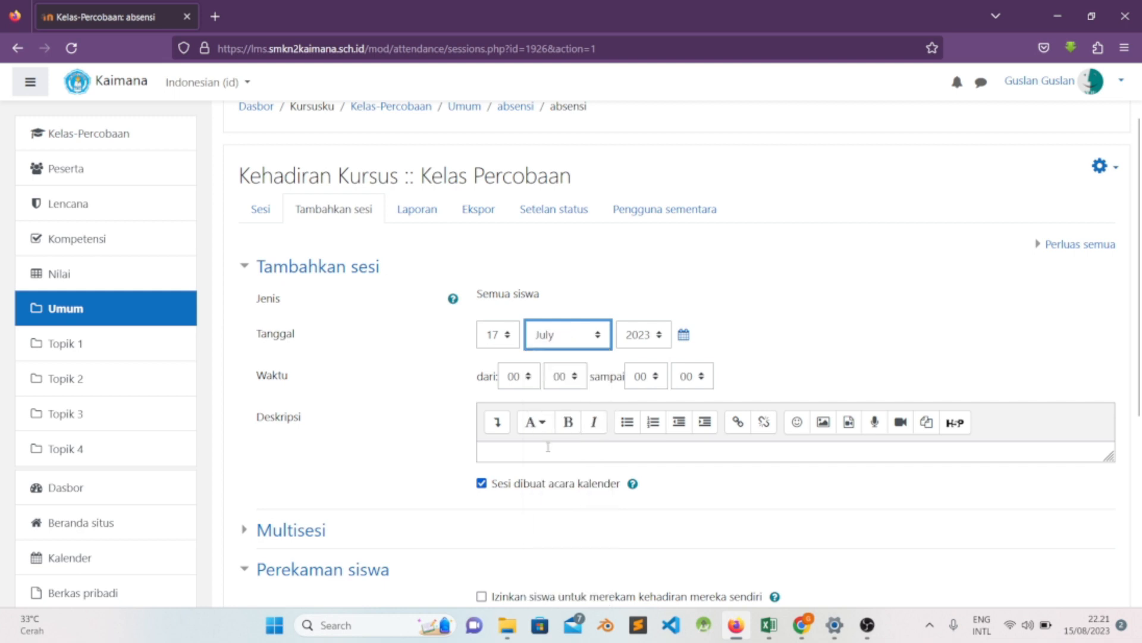
- Set the session's time to run from 07:30 to 09:30
scroll(878, 283, down, 3)
scroll(869, 283, up, 1)
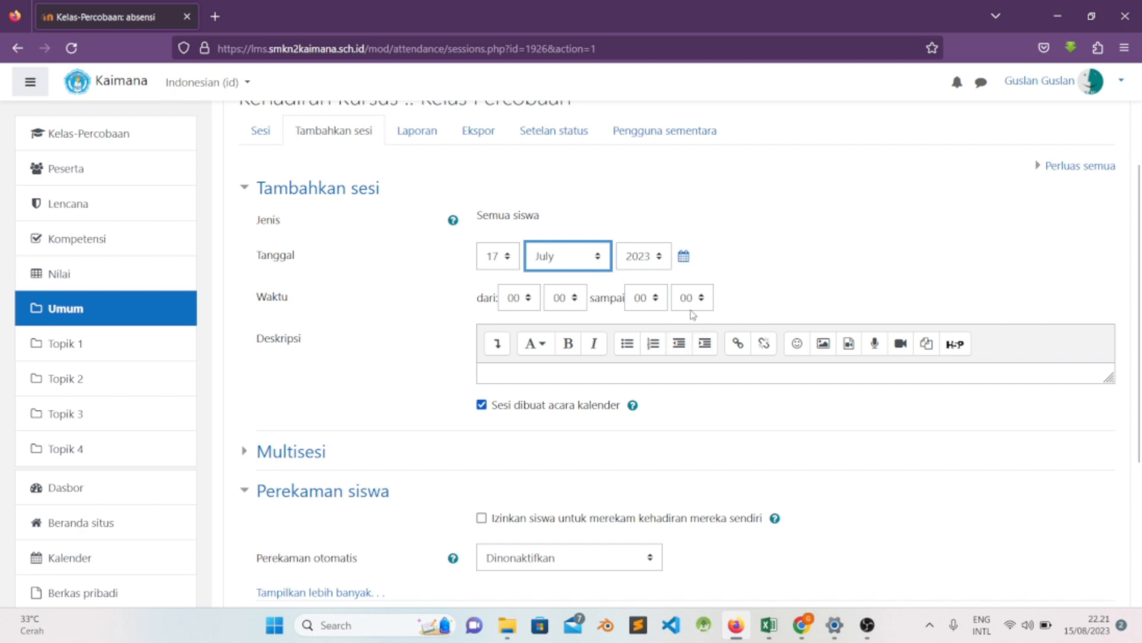
click(526, 304)
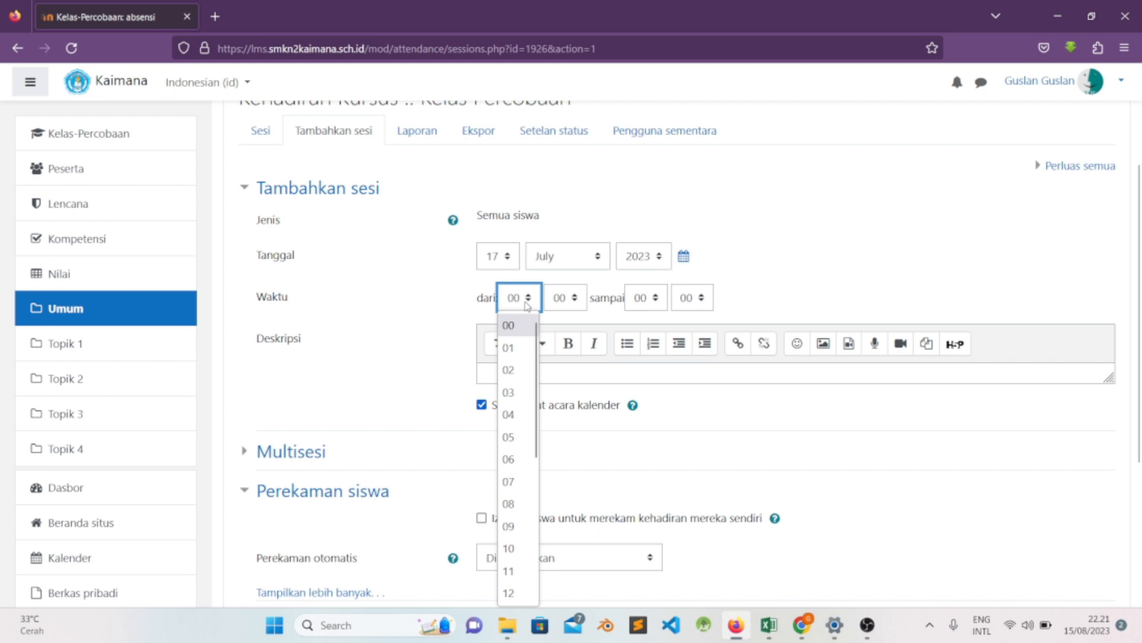
click(526, 482)
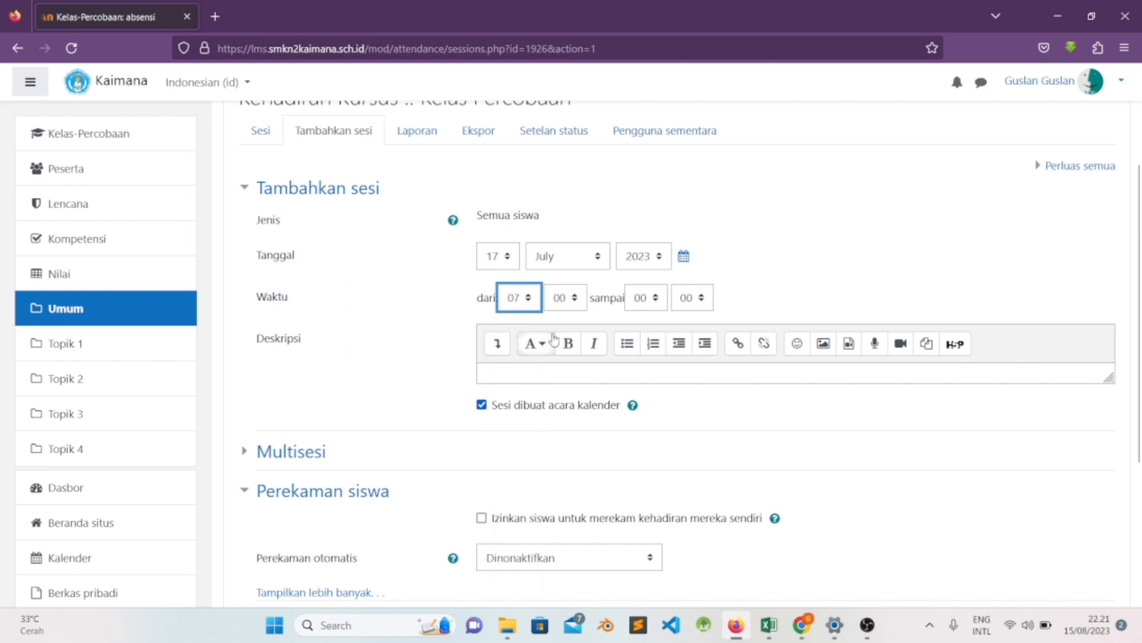
click(565, 299)
click(565, 465)
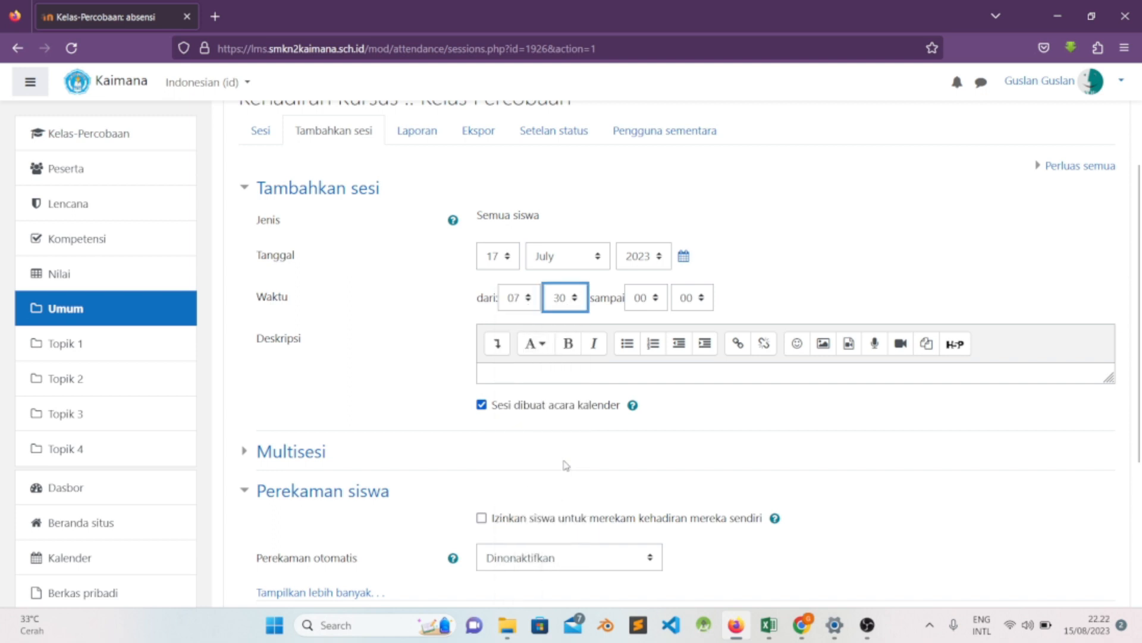
click(648, 304)
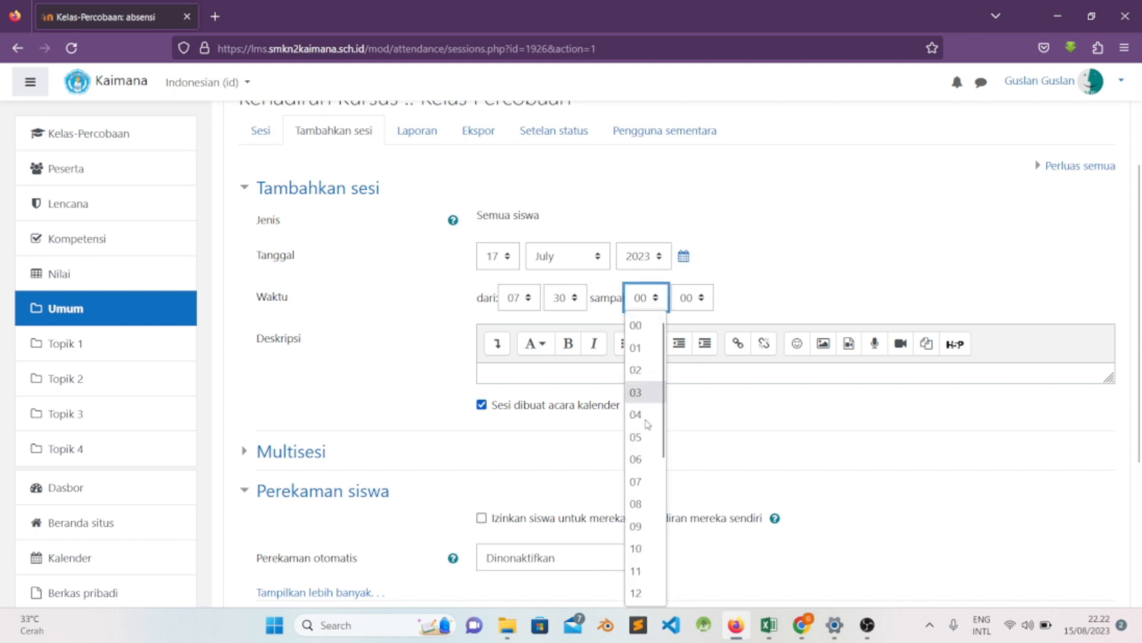
click(650, 526)
click(700, 299)
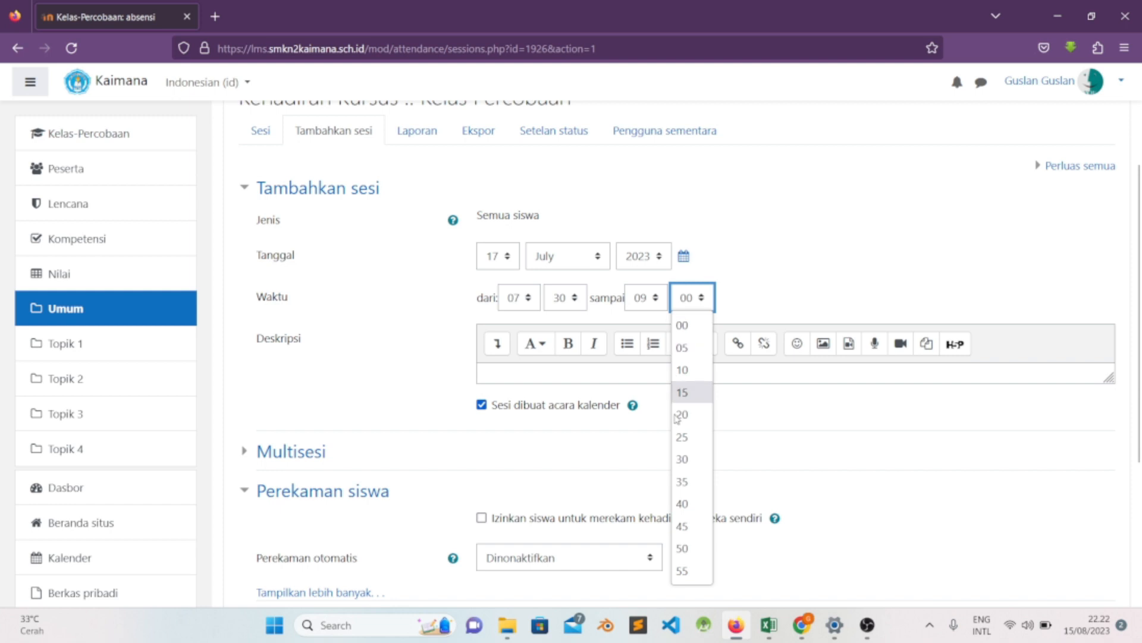
click(693, 459)
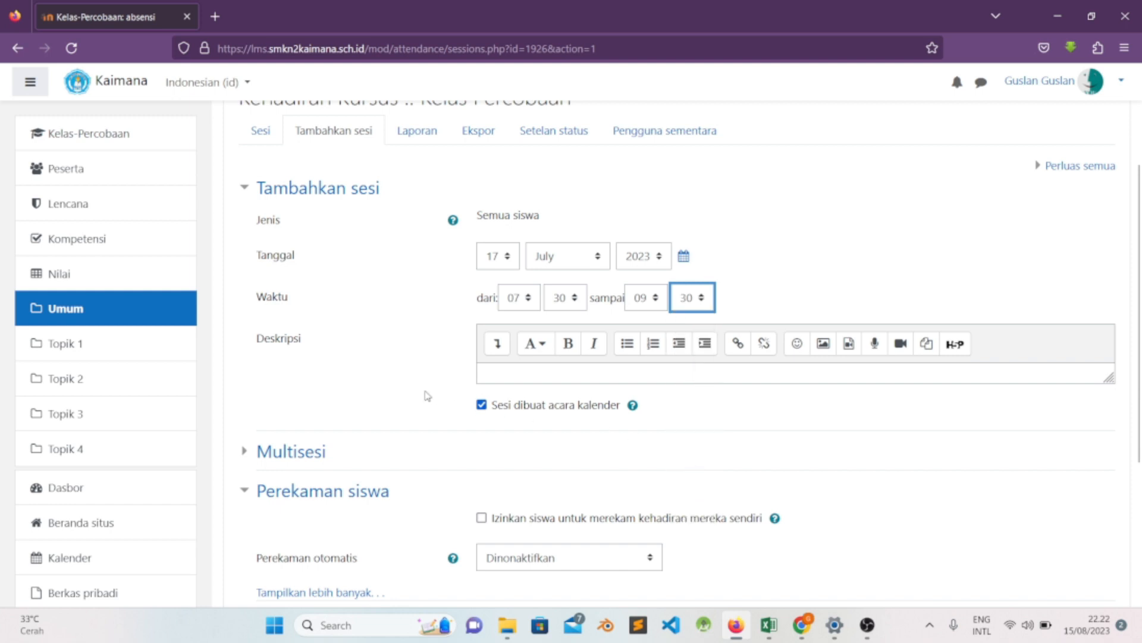
- Check the session's date and time entries and expand the Multisesi repeat settings
scroll(400, 351, up, 3)
scroll(551, 280, down, 2)
scroll(797, 362, up, 2)
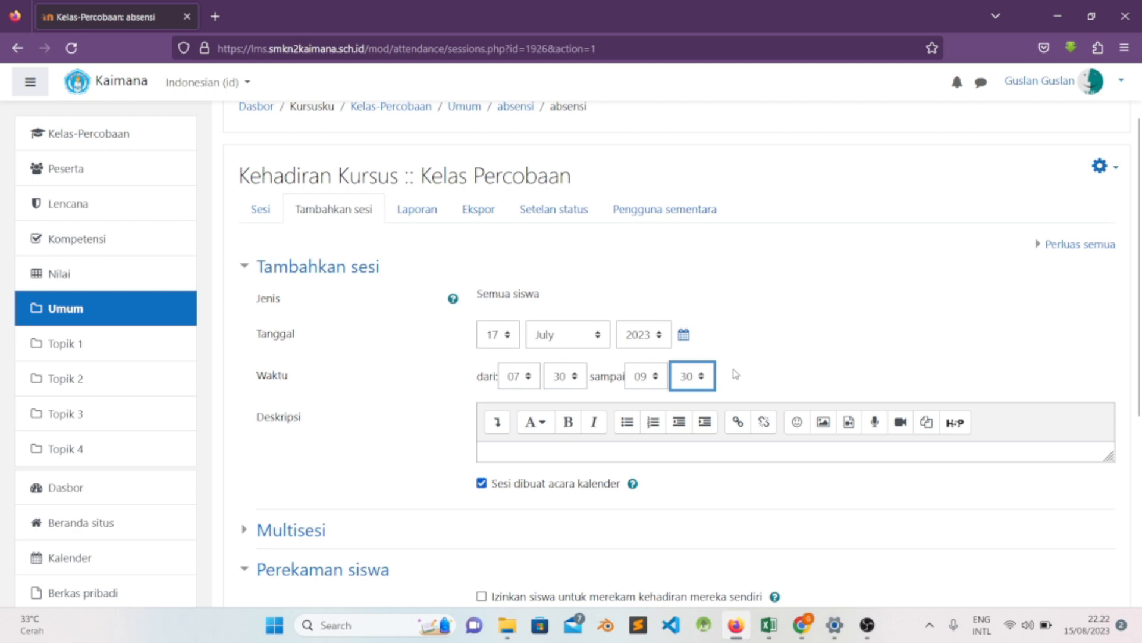
scroll(735, 372, down, 2)
scroll(774, 321, down, 2)
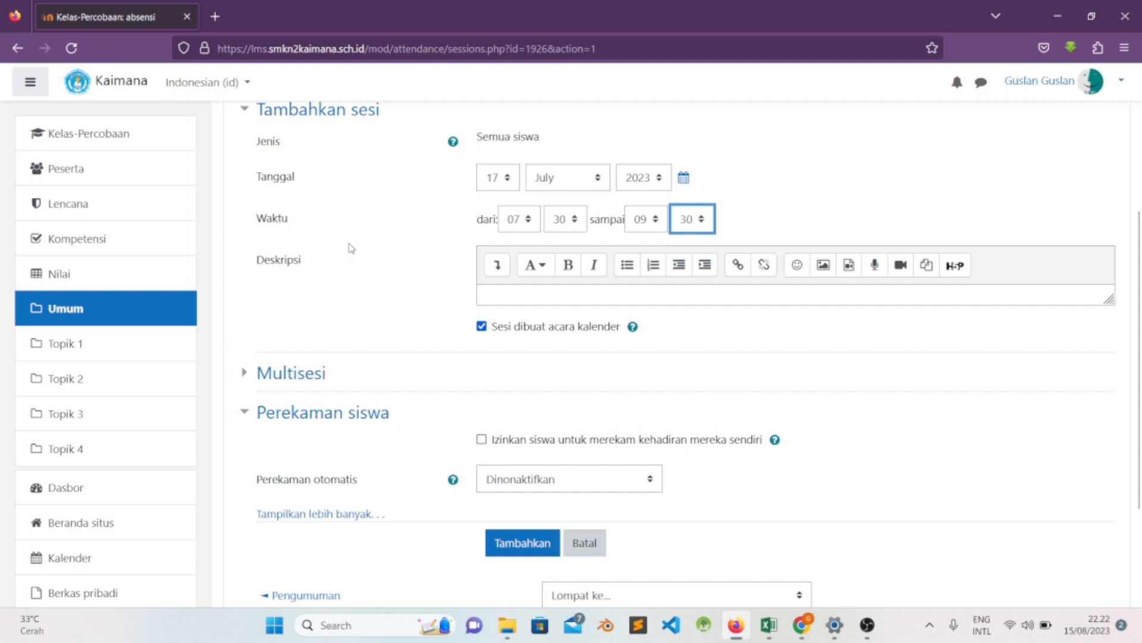
scroll(357, 255, up, 2)
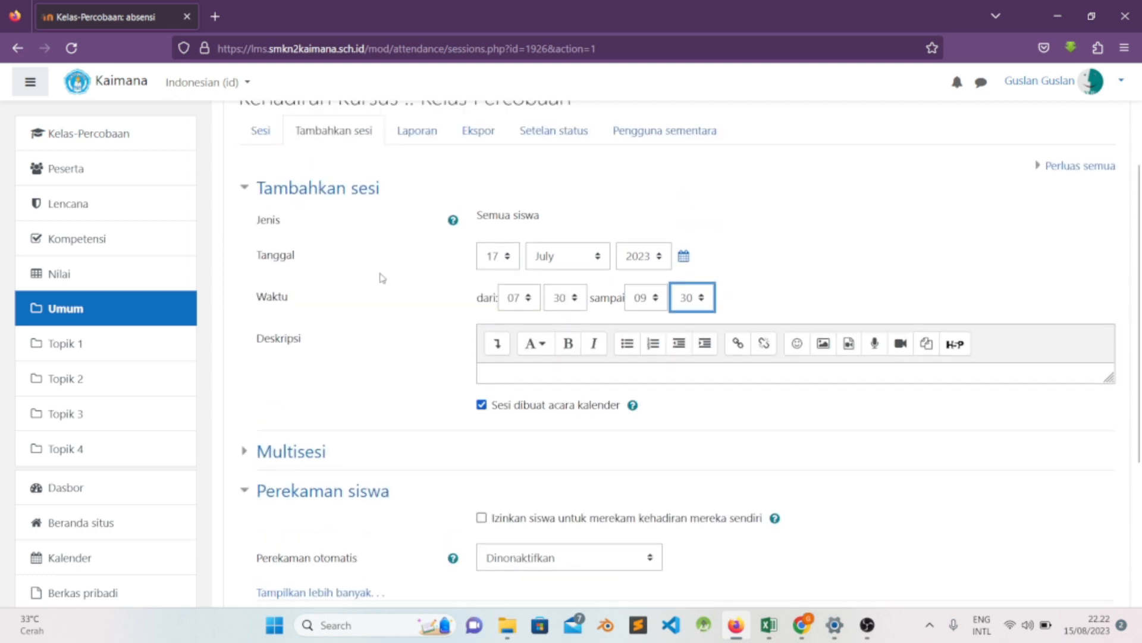
scroll(369, 351, down, 2)
click(512, 300)
click(373, 332)
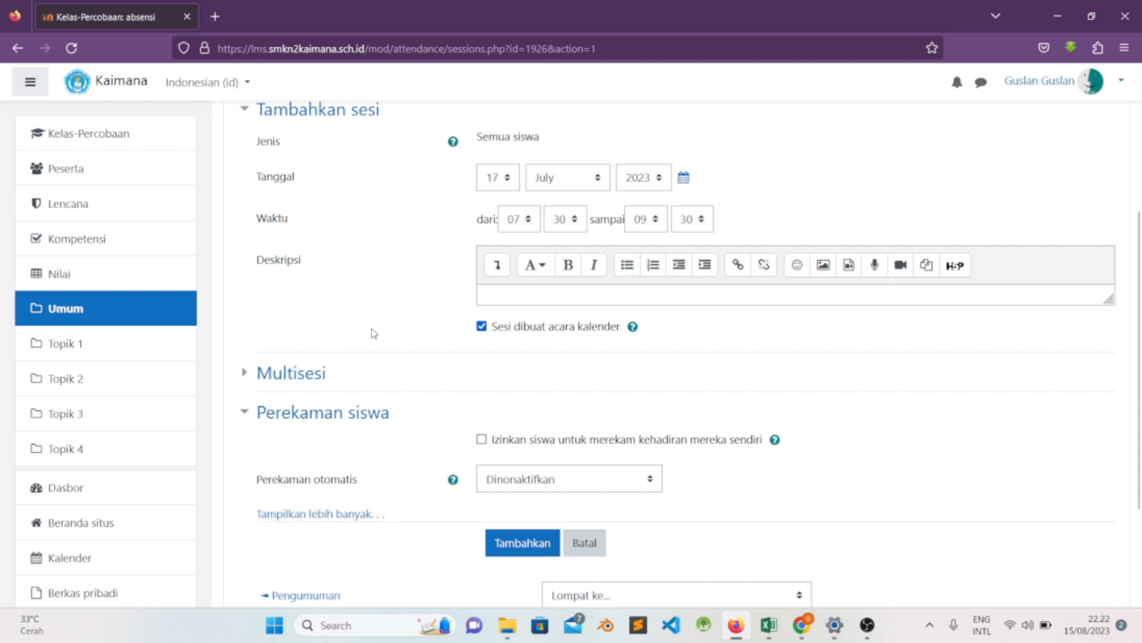
scroll(373, 332, down, 2)
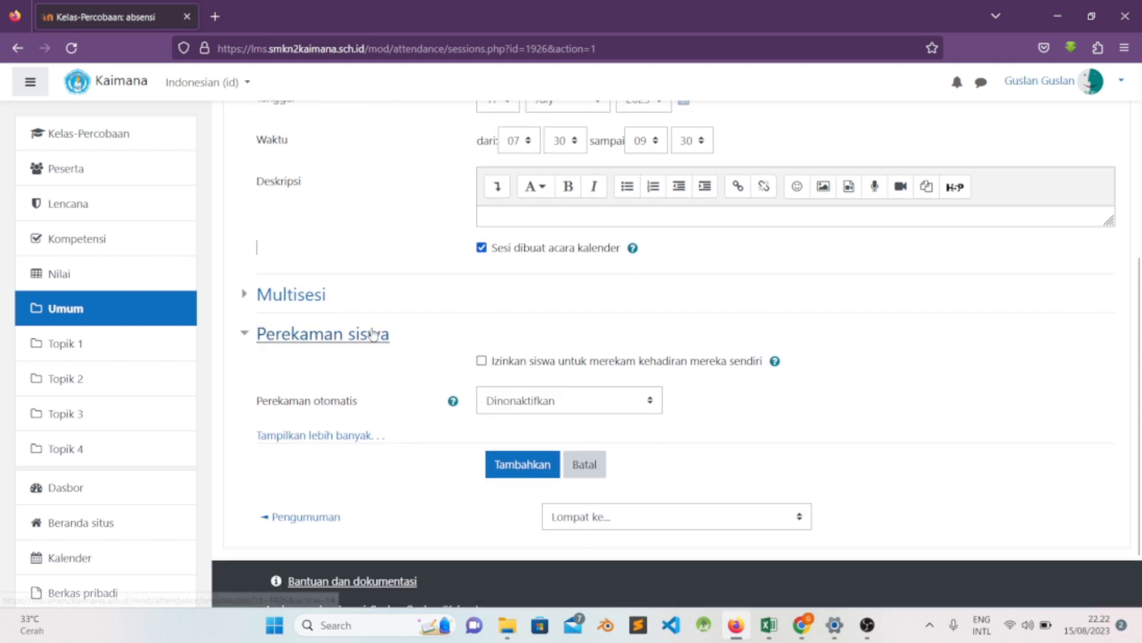
click(249, 305)
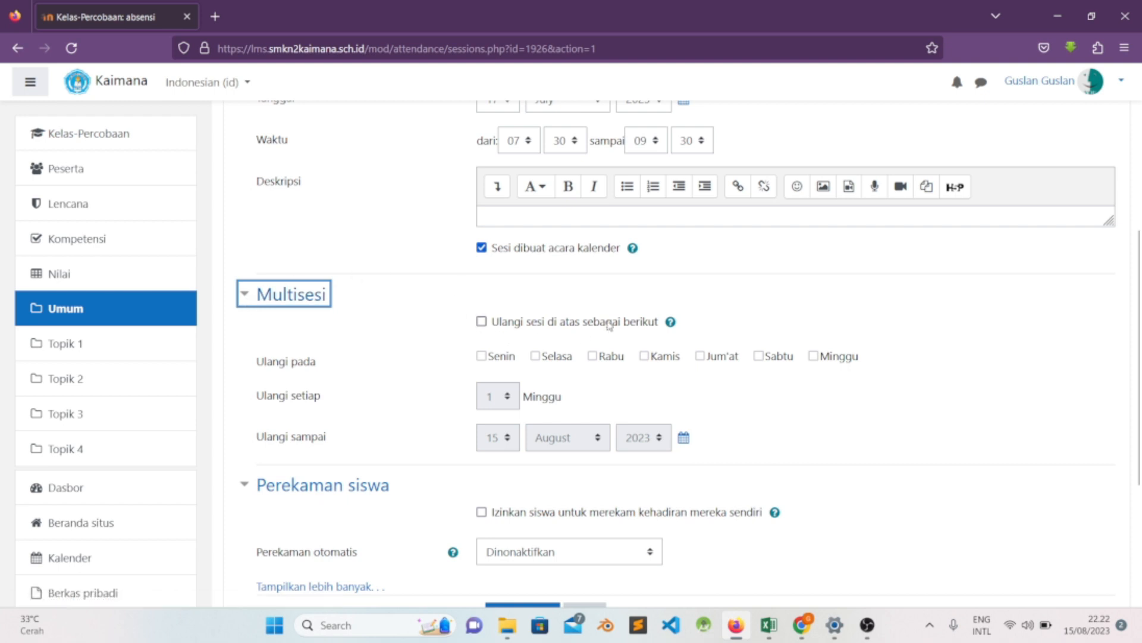
- Enable repeating the session under the Multisesi settings
scroll(469, 302, up, 3)
scroll(476, 307, down, 3)
click(481, 322)
scroll(420, 324, up, 1)
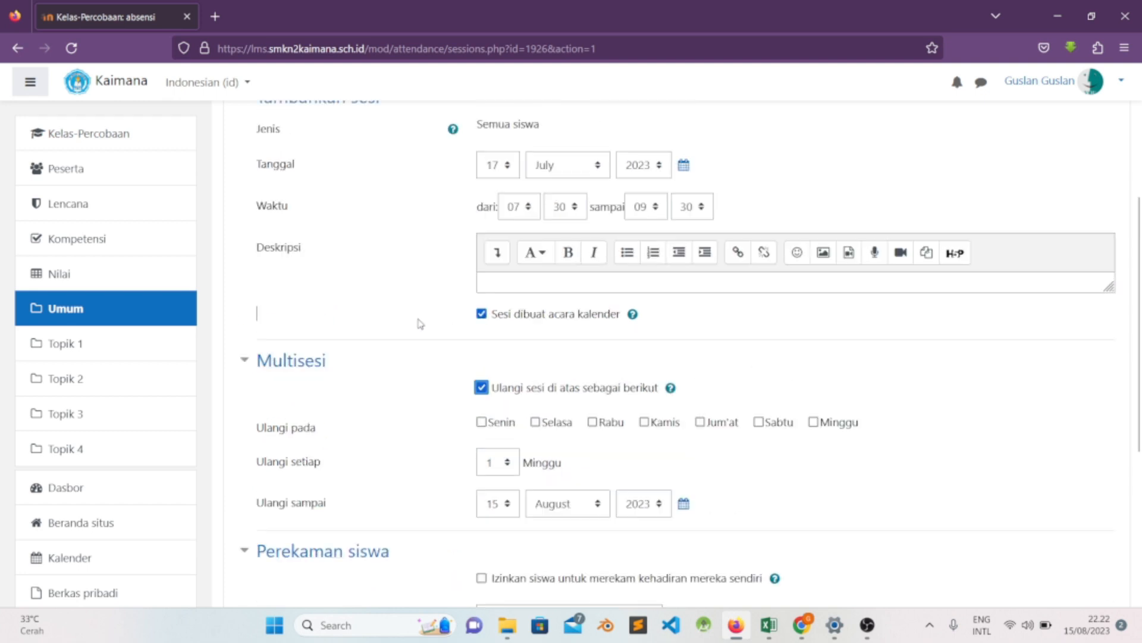
scroll(421, 324, up, 1)
scroll(435, 491, down, 1)
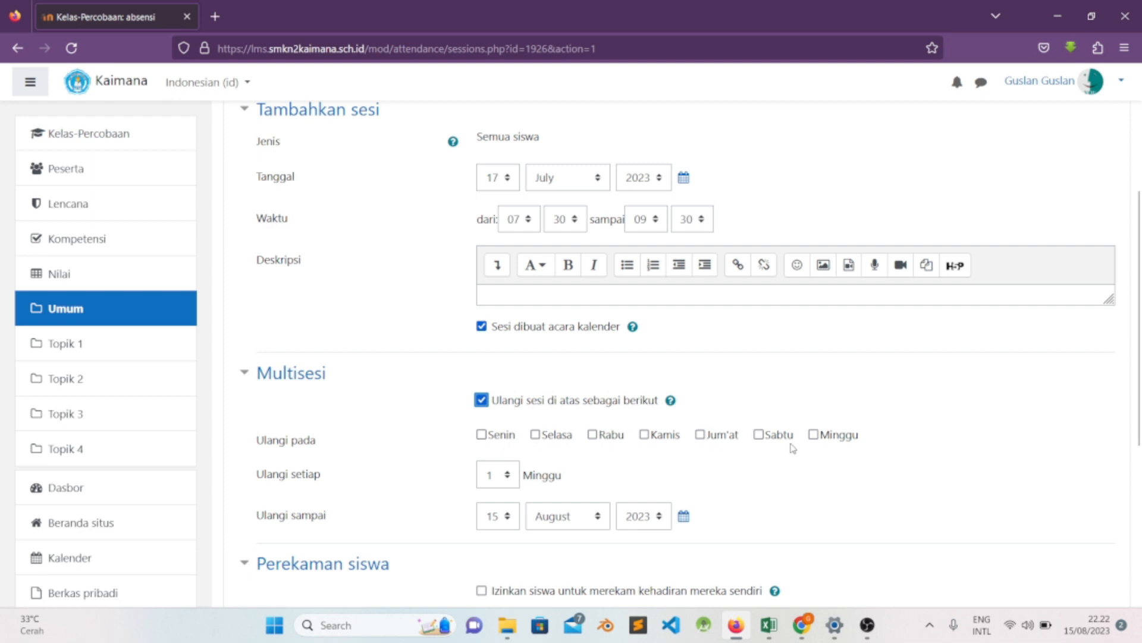
scroll(467, 432, up, 1)
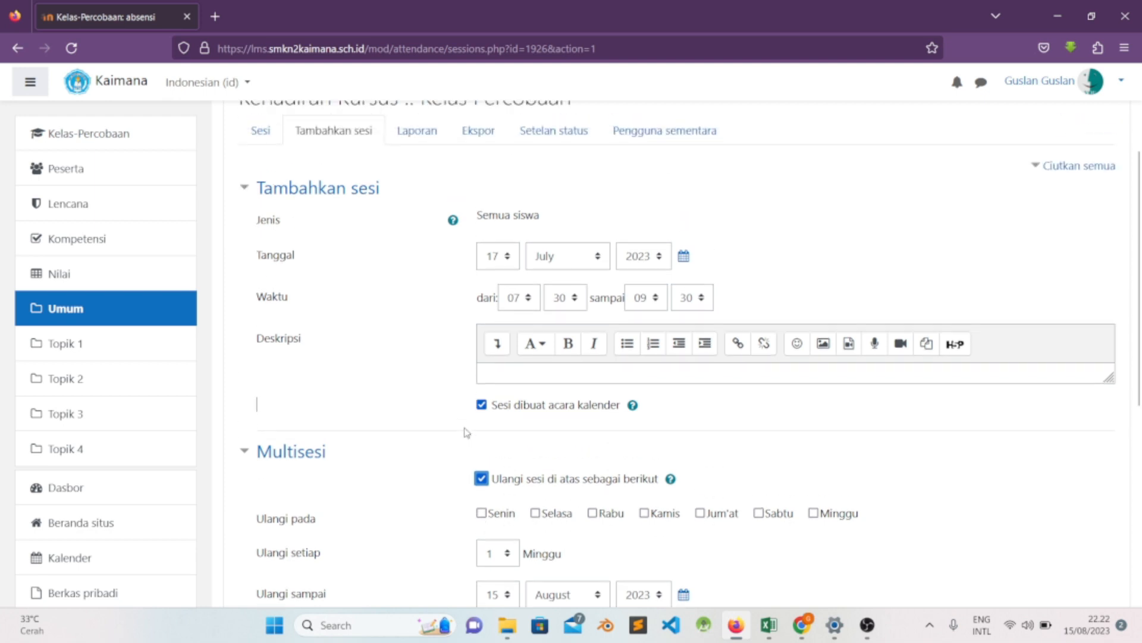
scroll(468, 433, down, 1)
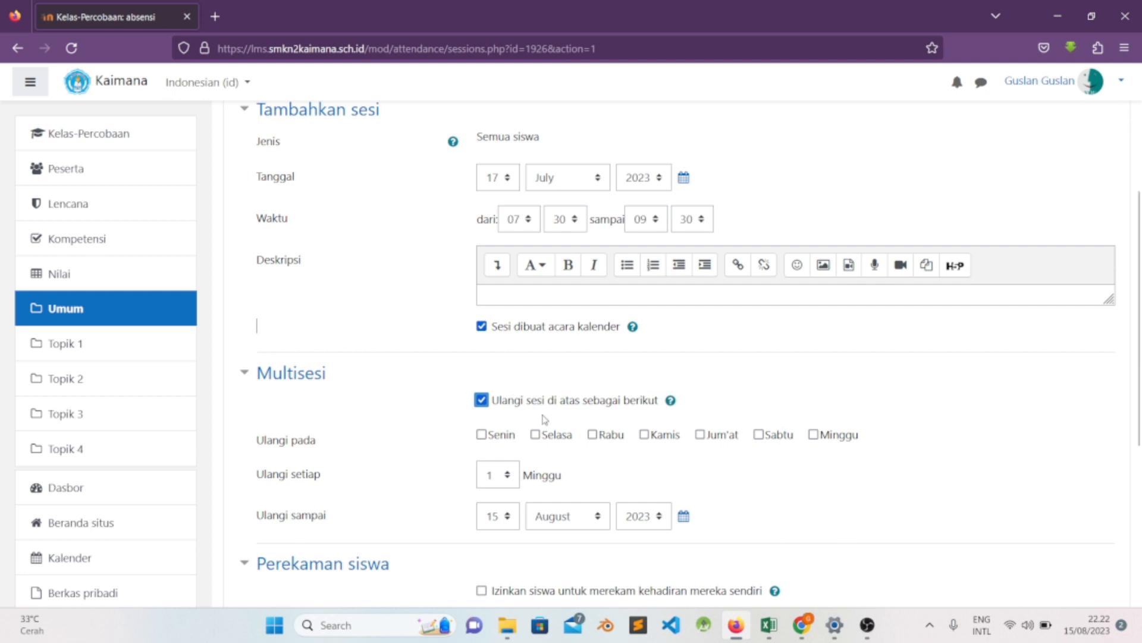
- Choose Senin and Rabu as the weekdays on which the session repeats
click(483, 437)
scroll(473, 409, down, 2)
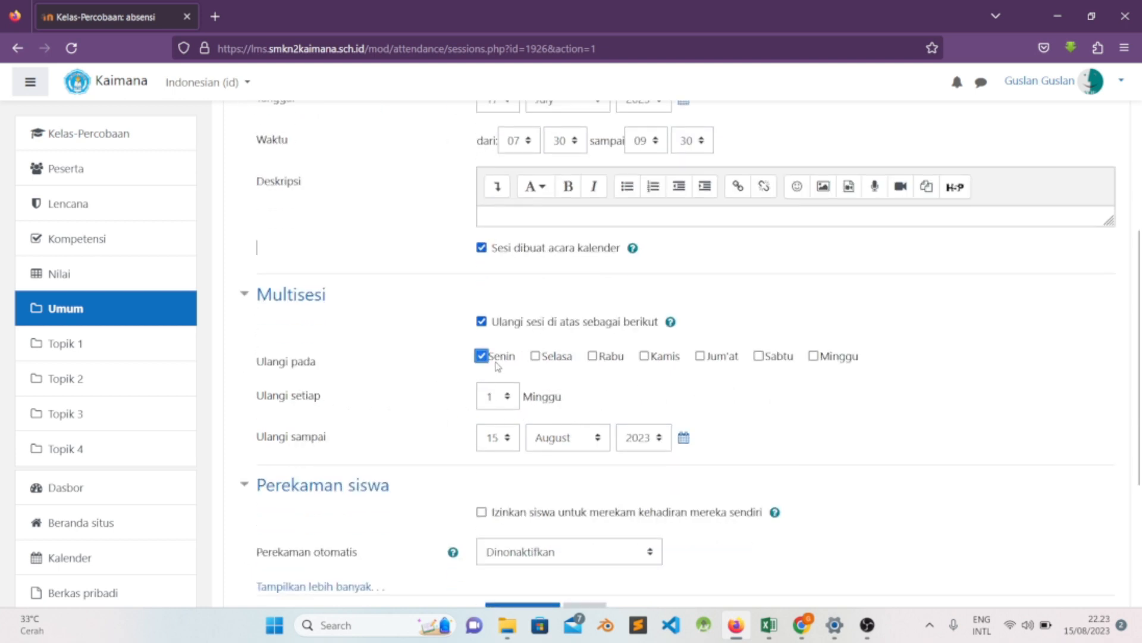
scroll(497, 366, up, 2)
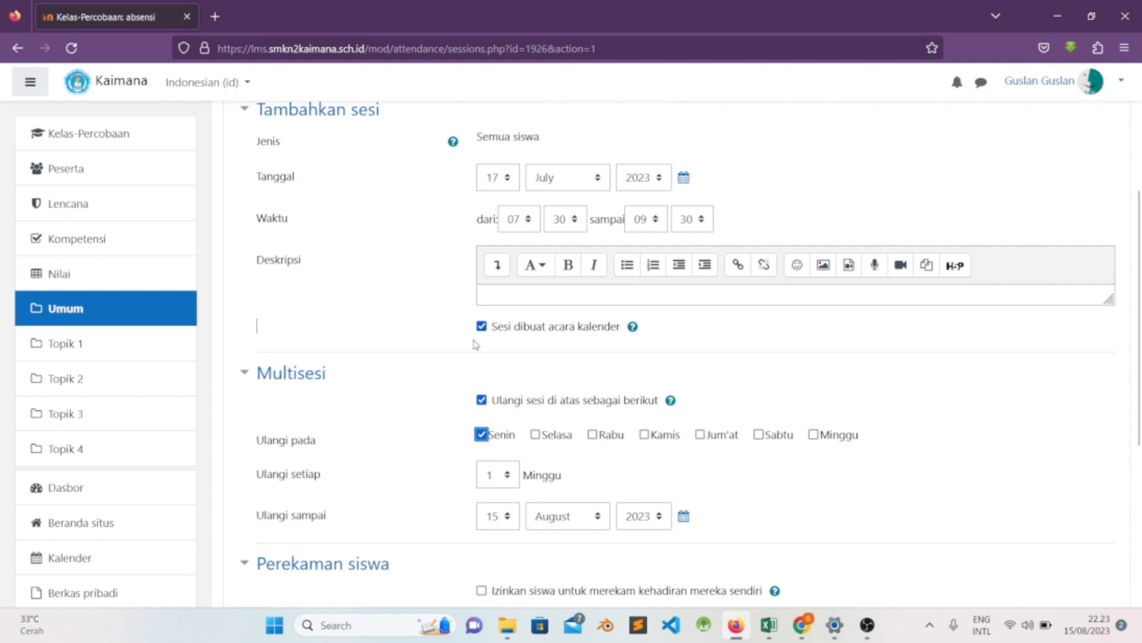
scroll(518, 381, down, 2)
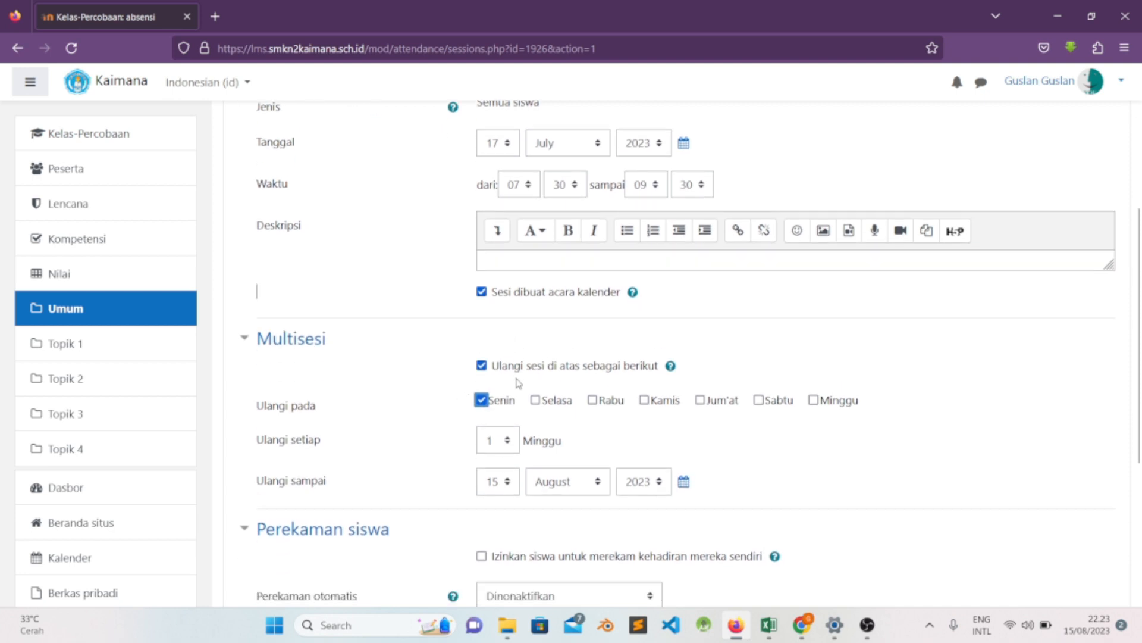
scroll(476, 368, up, 2)
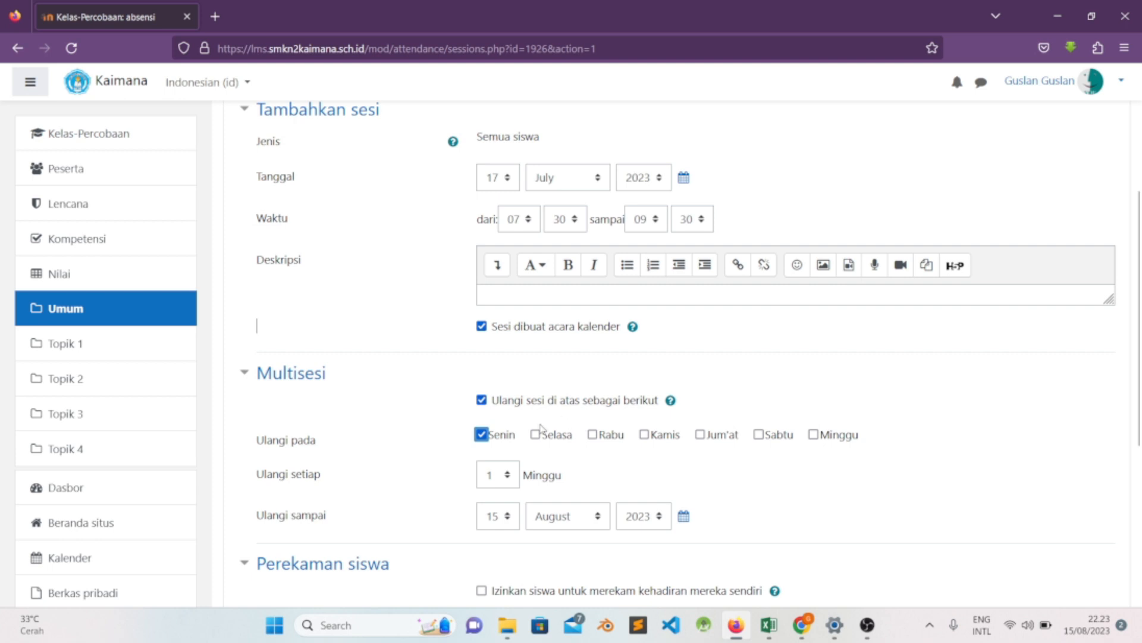
click(593, 435)
- Set the session's end time to 11:45
click(660, 225)
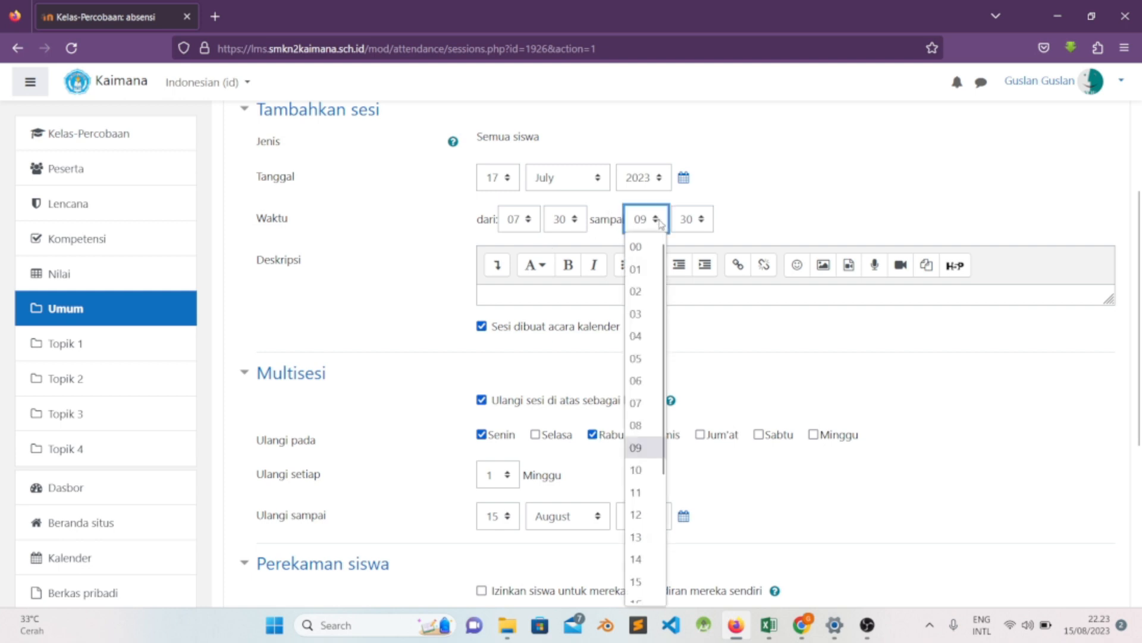
click(648, 491)
click(688, 220)
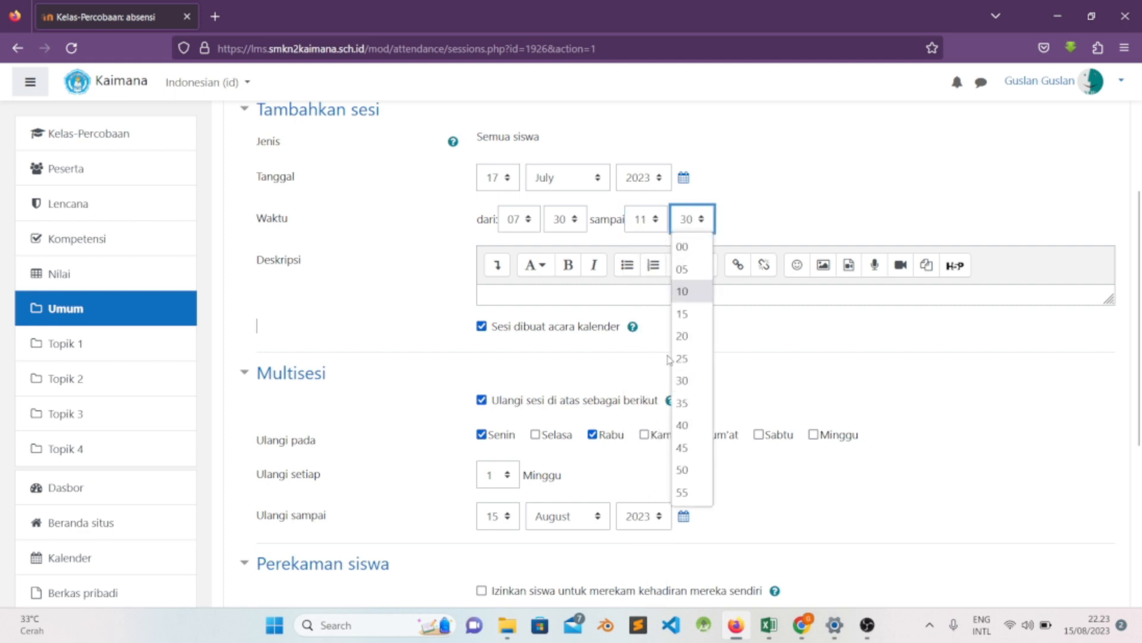
click(691, 448)
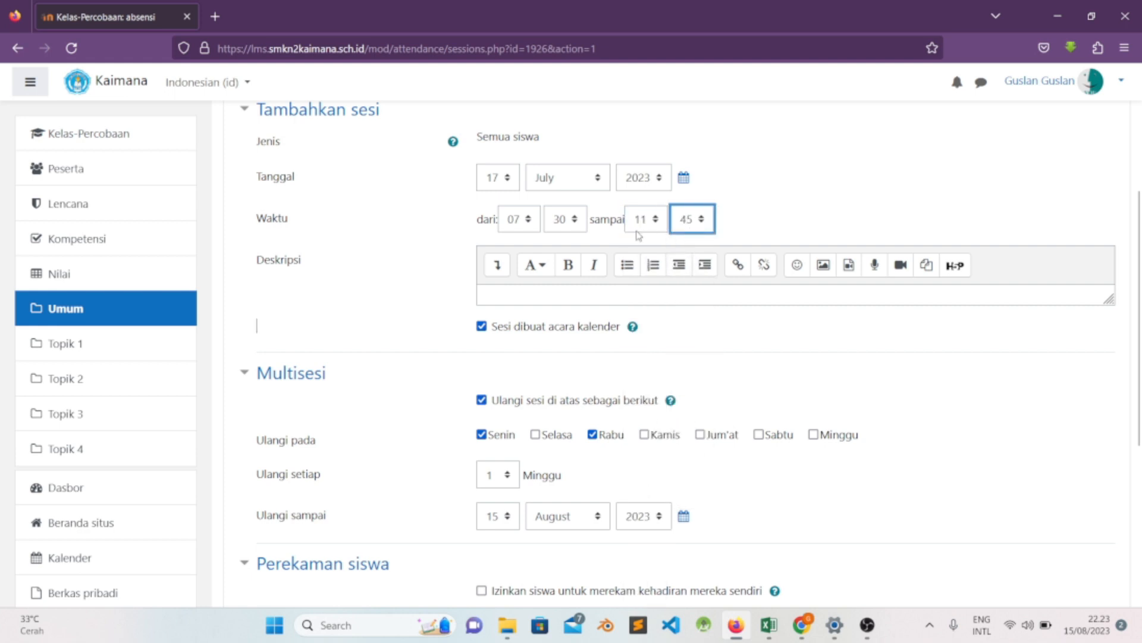
- Review the session's date, time and calendar settings together with its repeat settings
scroll(676, 297, down, 2)
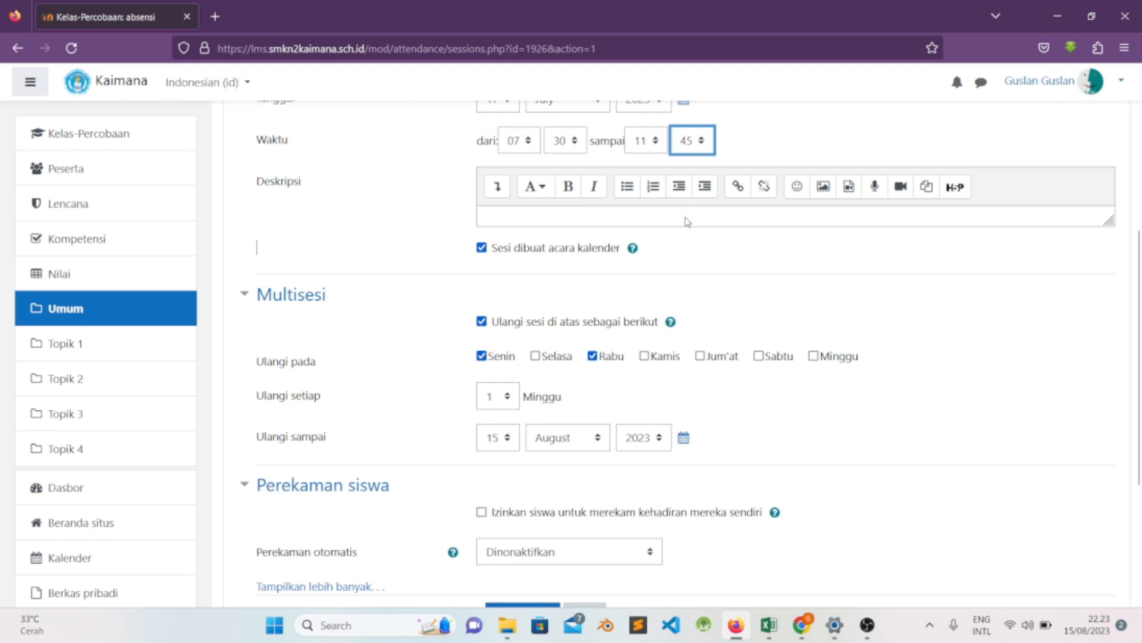
scroll(669, 299, up, 2)
scroll(668, 299, up, 2)
scroll(651, 344, down, 3)
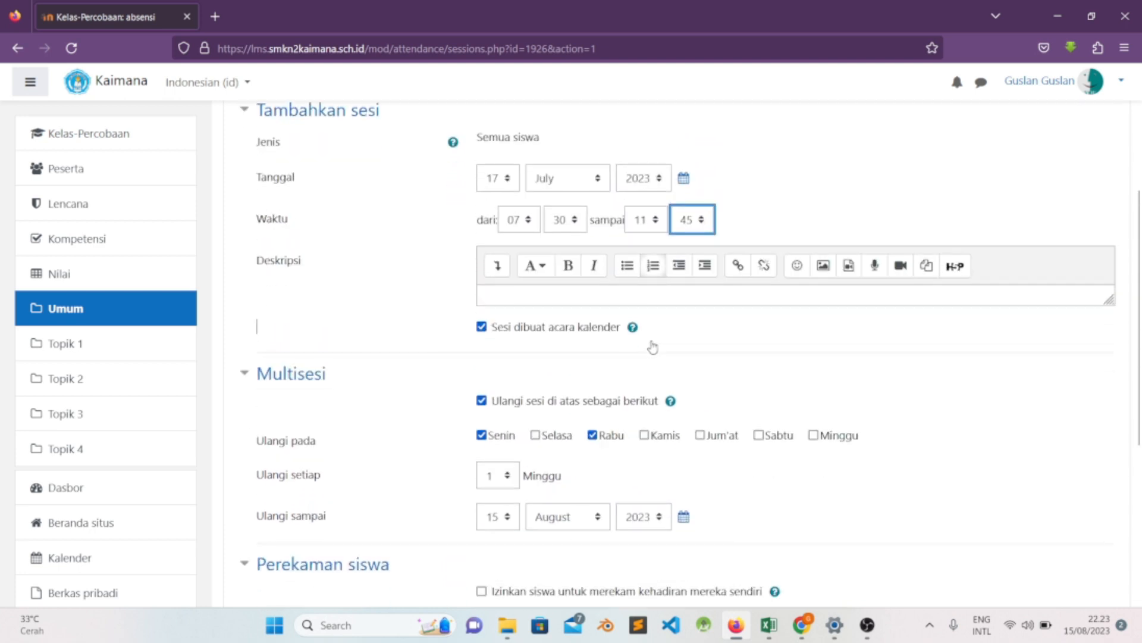
scroll(653, 345, down, 1)
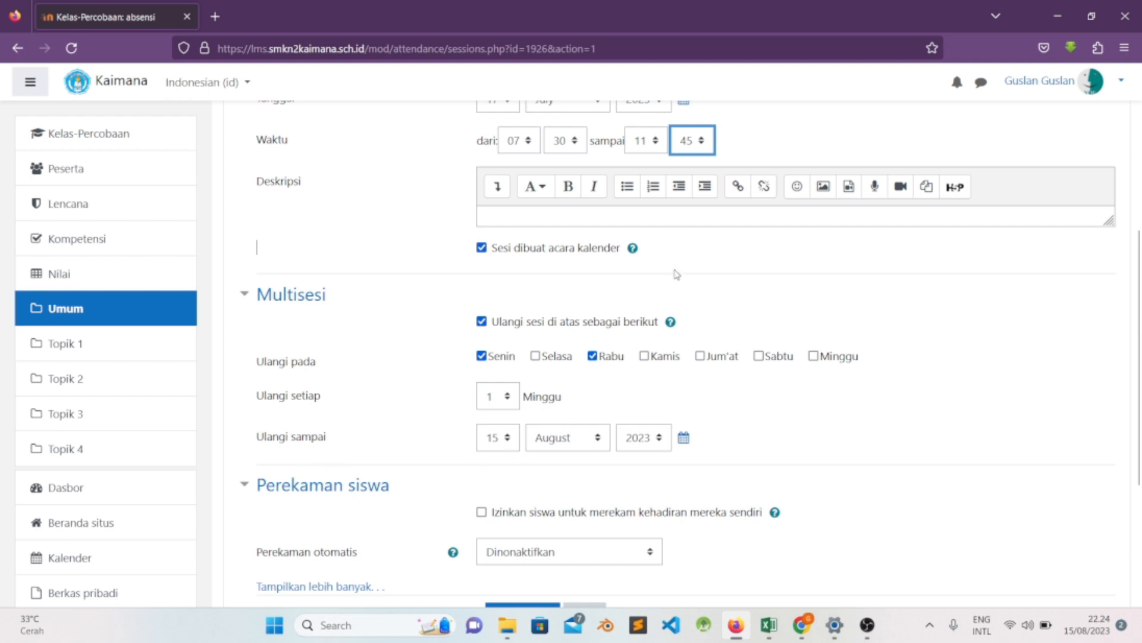
scroll(676, 310, up, 1)
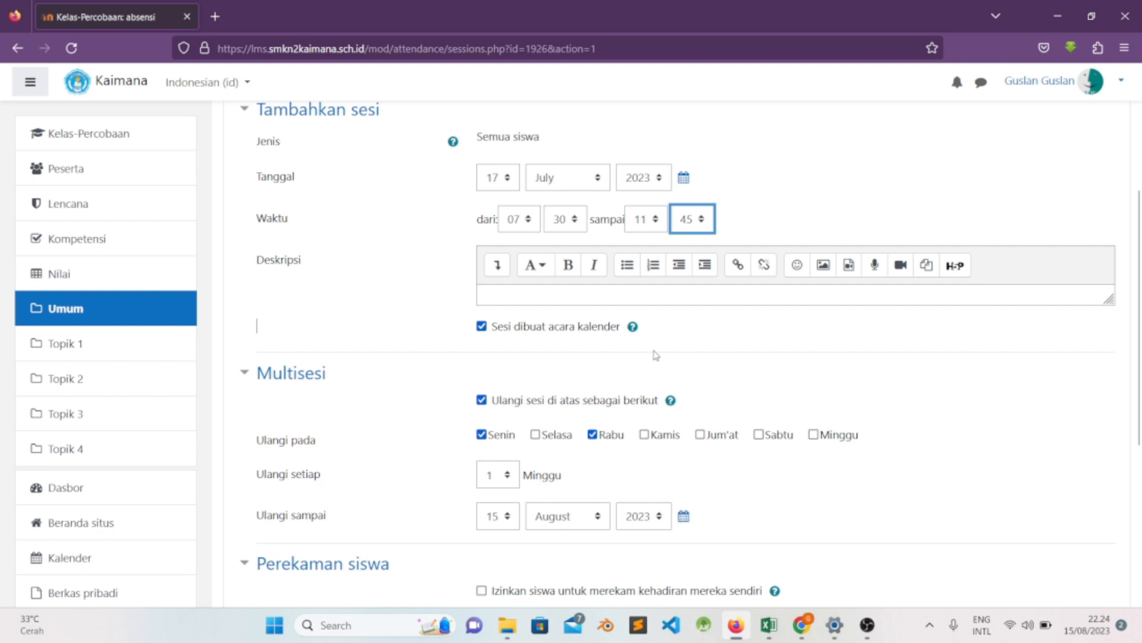
scroll(655, 355, down, 1)
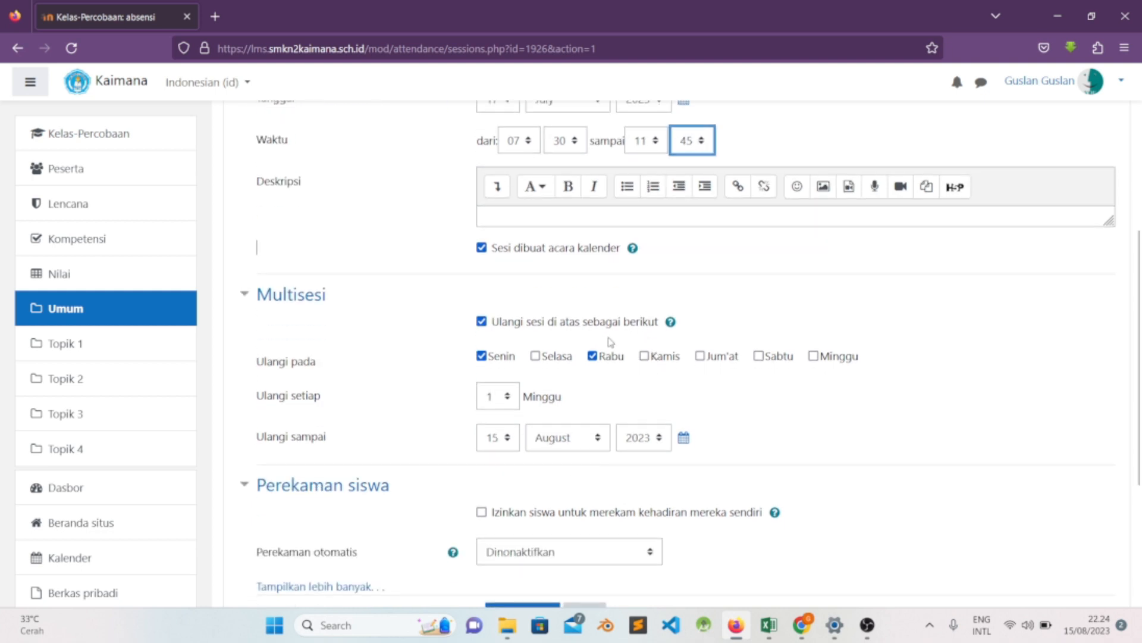
scroll(607, 343, down, 1)
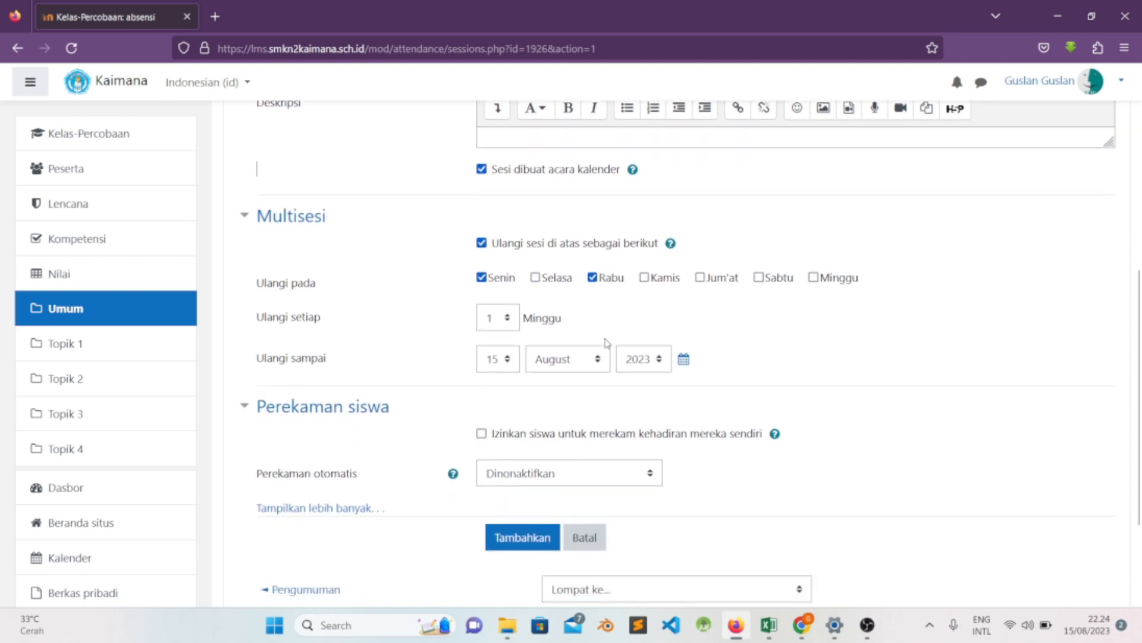
scroll(607, 344, up, 1)
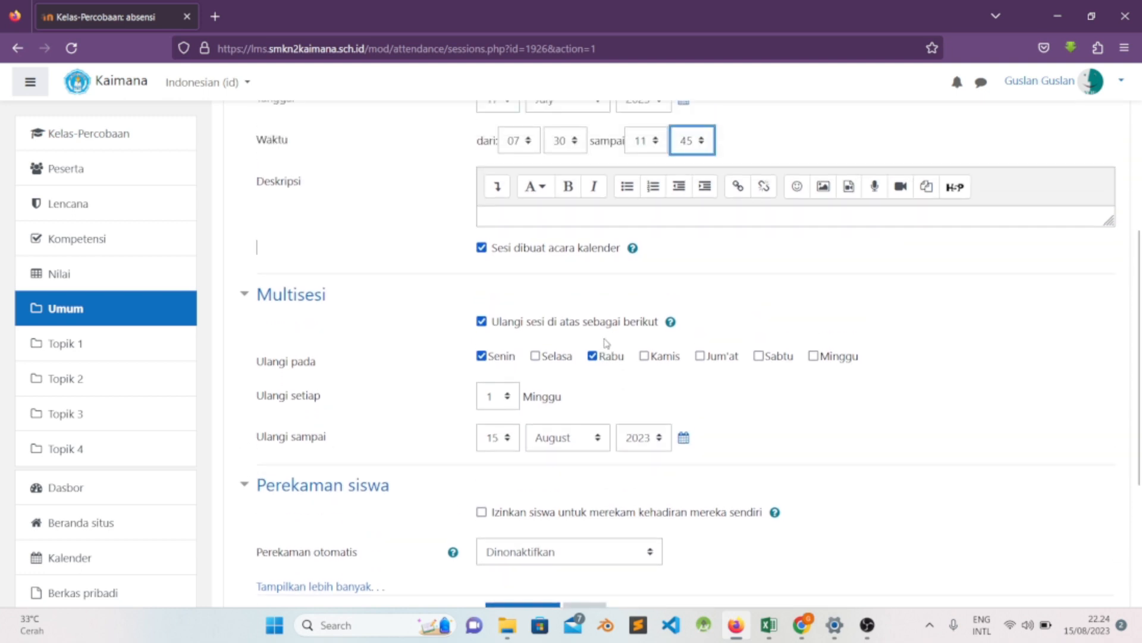
scroll(603, 344, up, 1)
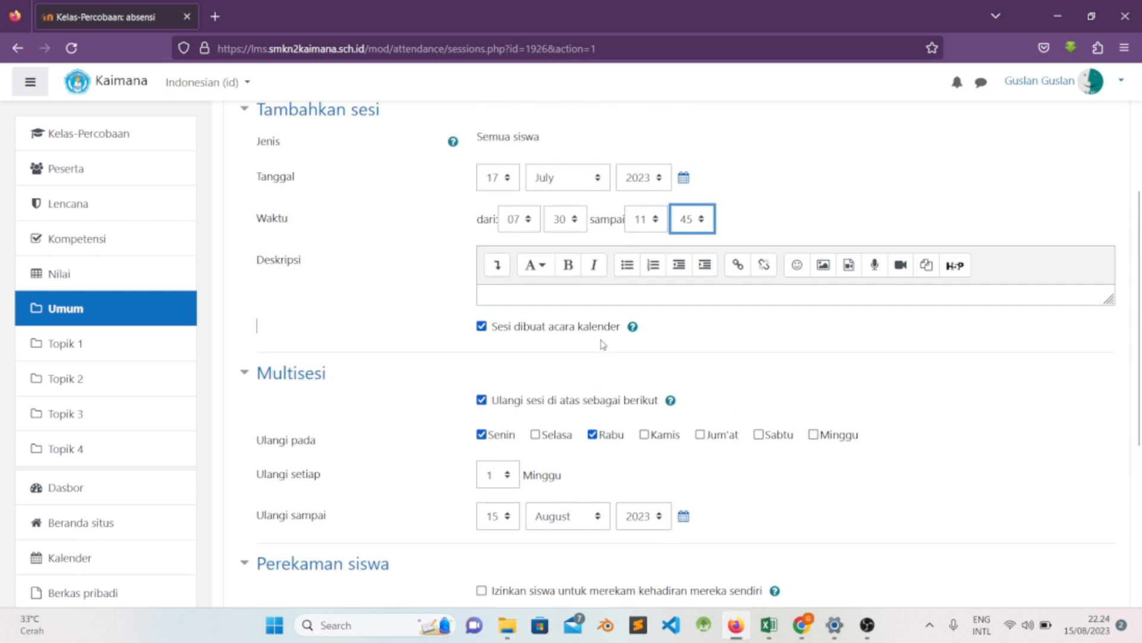
- Set the Ulangi sampai end date of the repetition to 5 December 2023
scroll(574, 398, down, 1)
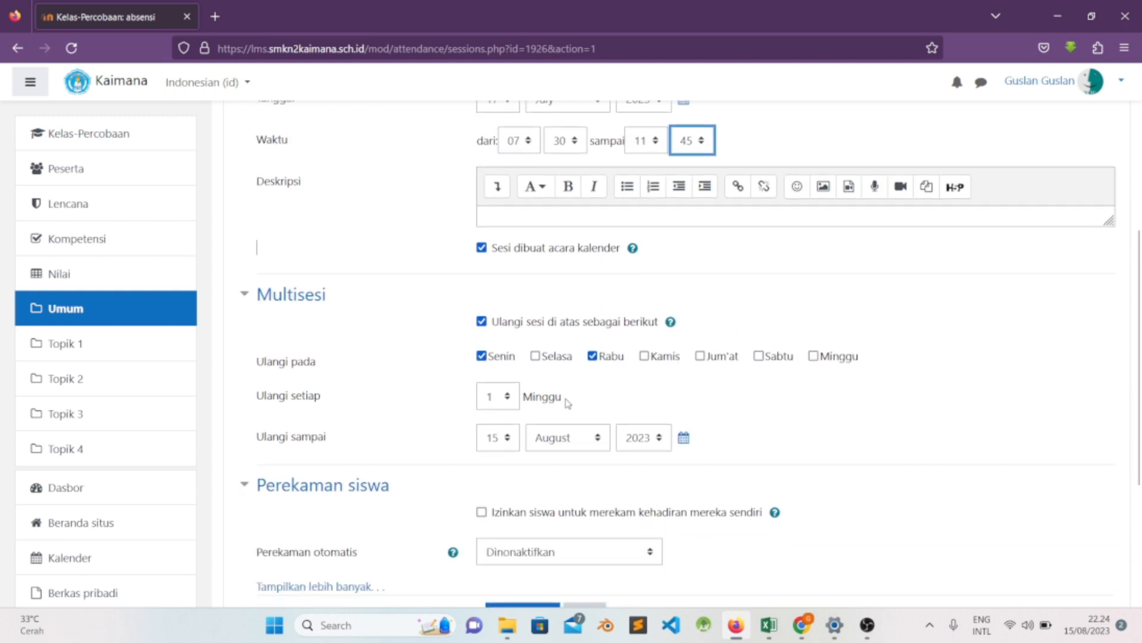
click(507, 441)
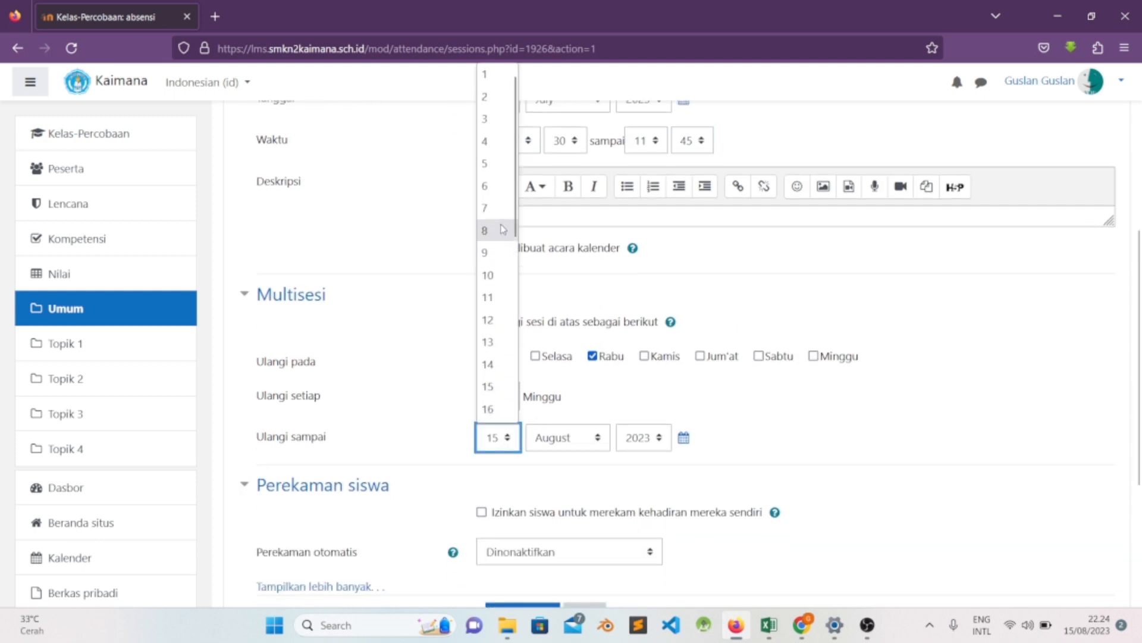
click(497, 189)
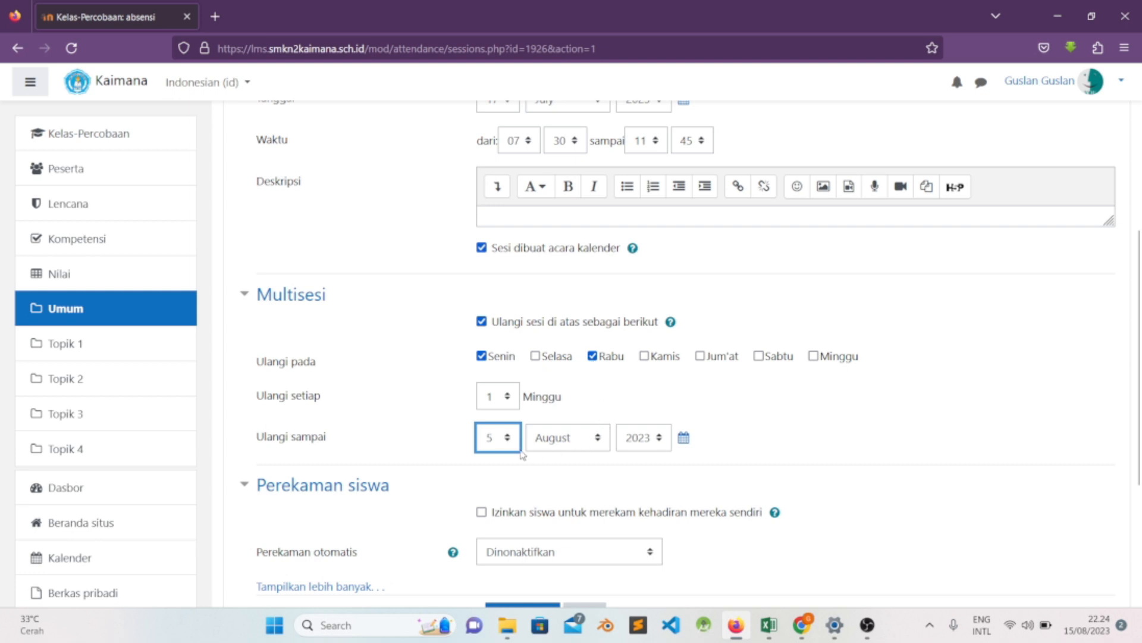
click(567, 443)
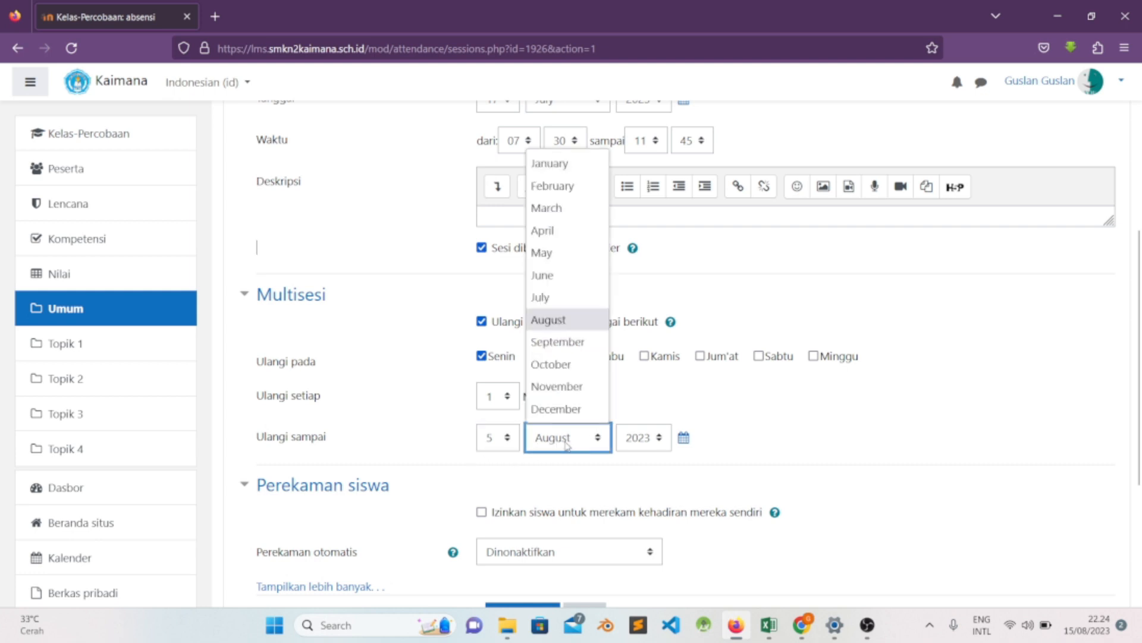
click(571, 409)
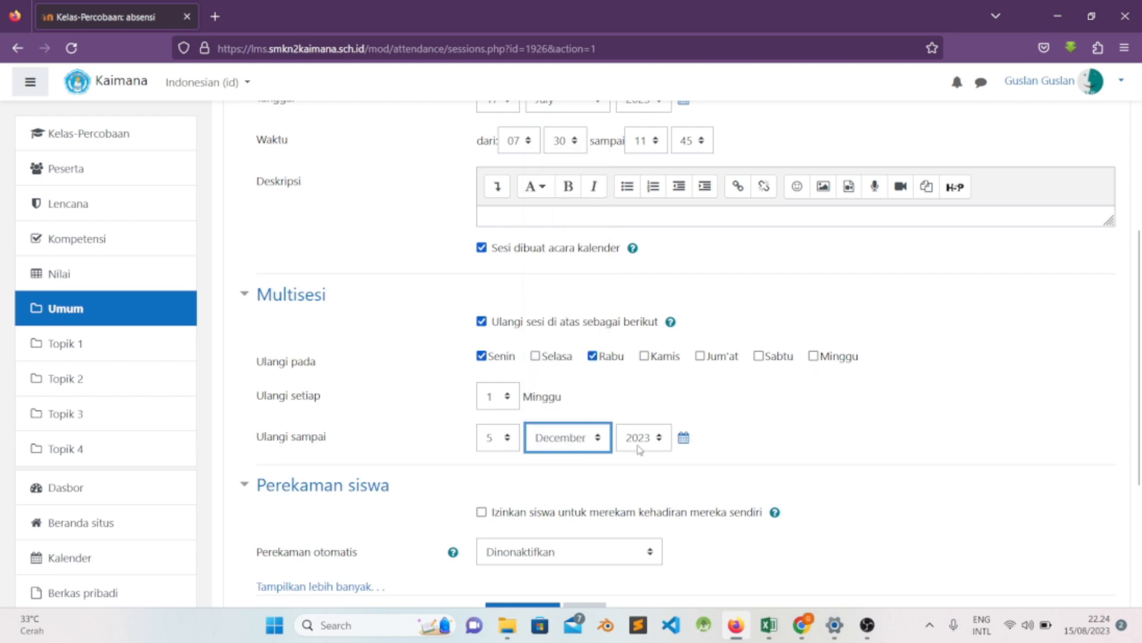
- Try to add the repeating sessions with the 17 July 2023 start date and check the form's response
scroll(781, 405, up, 2)
scroll(781, 405, down, 2)
scroll(638, 435, down, 3)
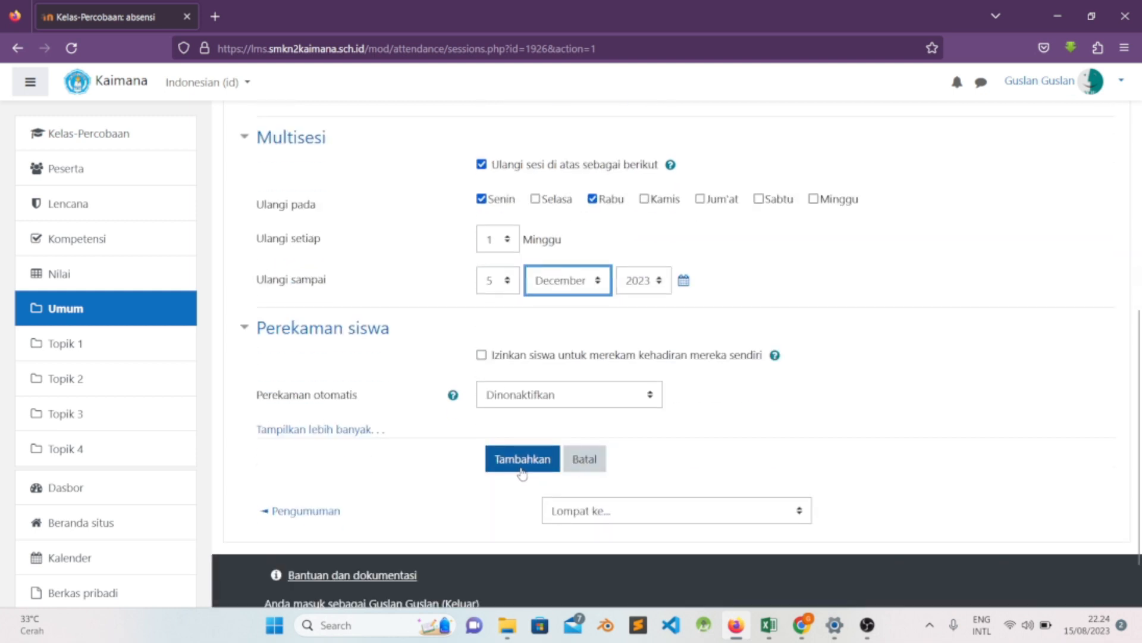
click(511, 473)
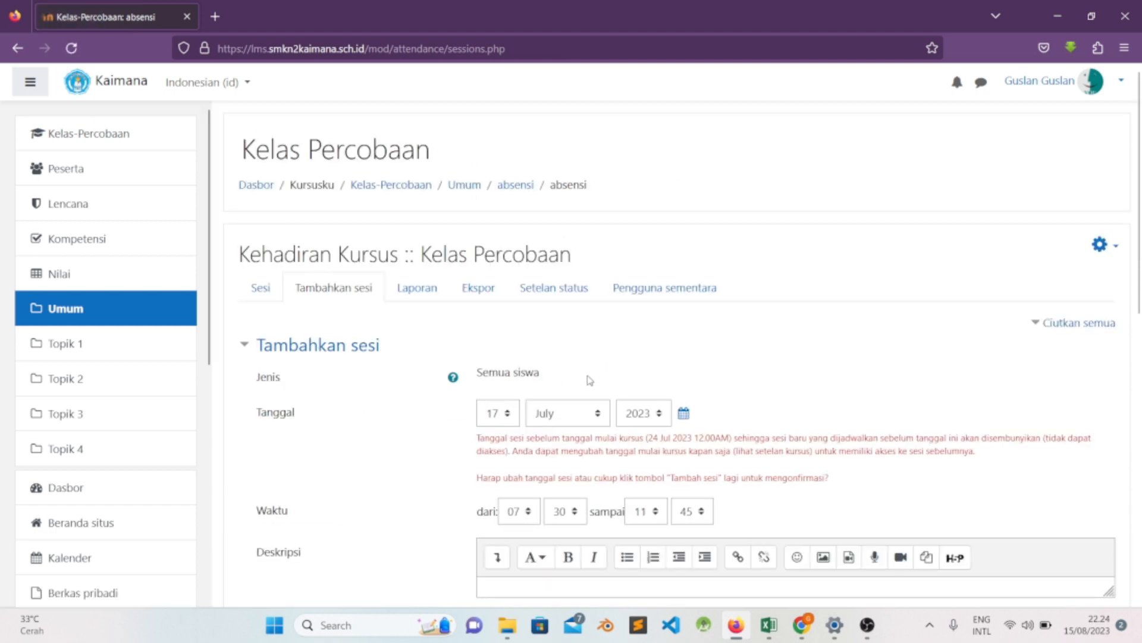
scroll(589, 380, down, 3)
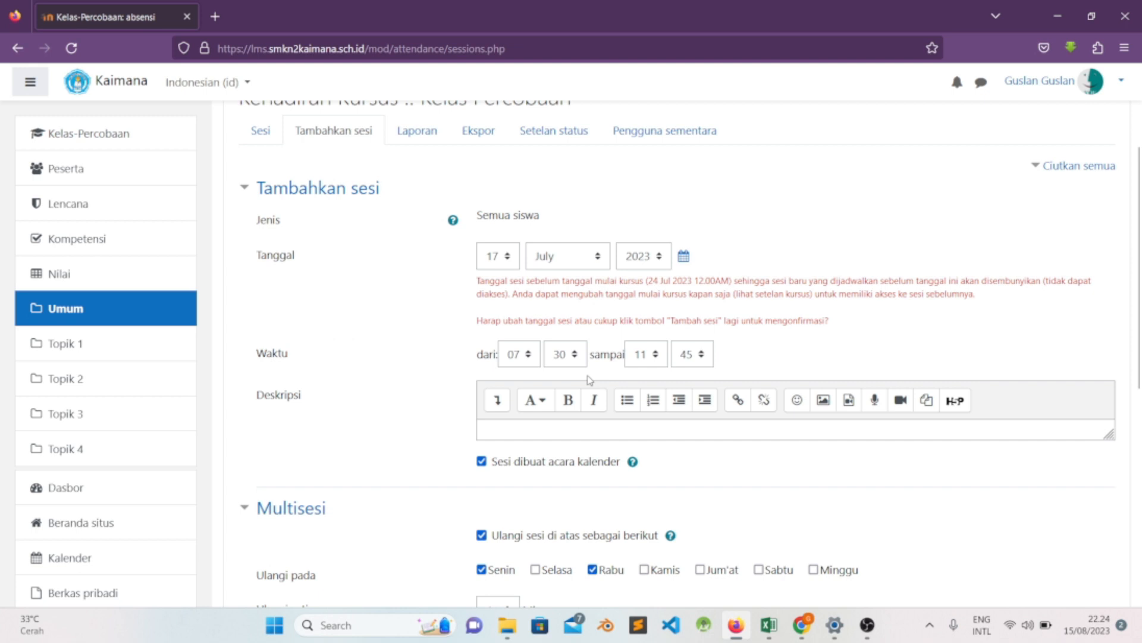
scroll(589, 380, down, 3)
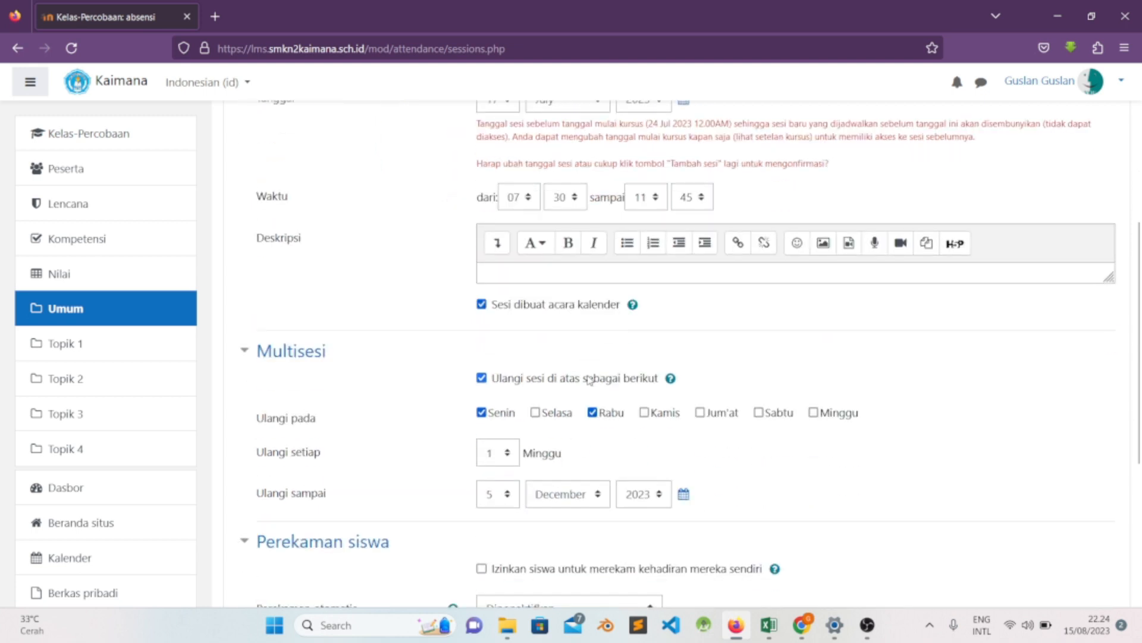
scroll(590, 379, down, 3)
- Set the session's start date to 24 July 2023
scroll(590, 380, up, 6)
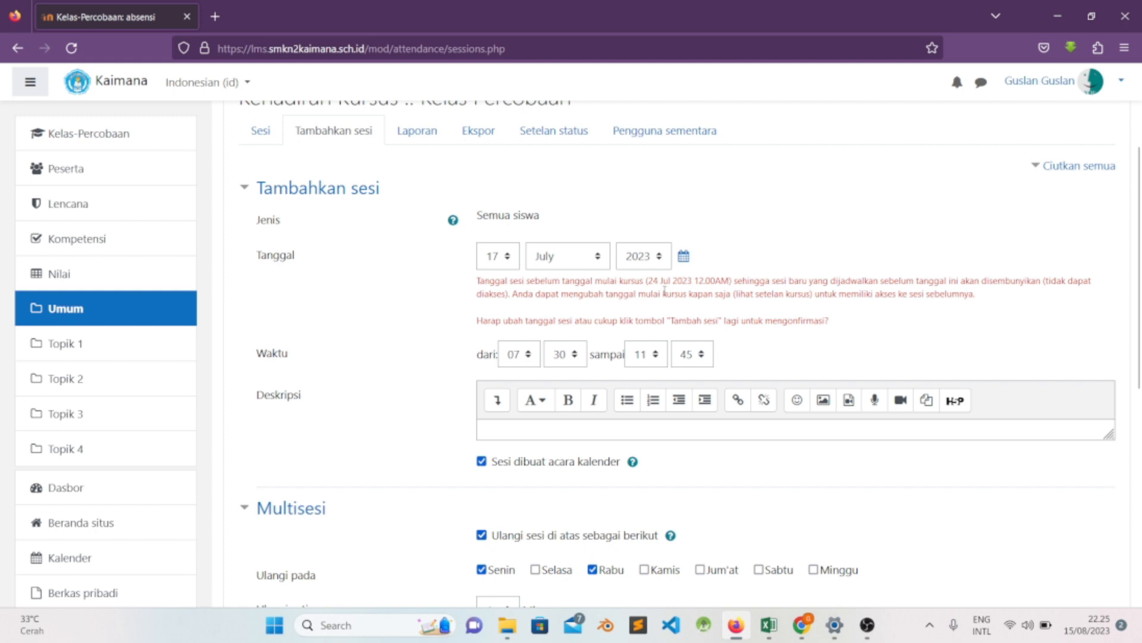
click(503, 267)
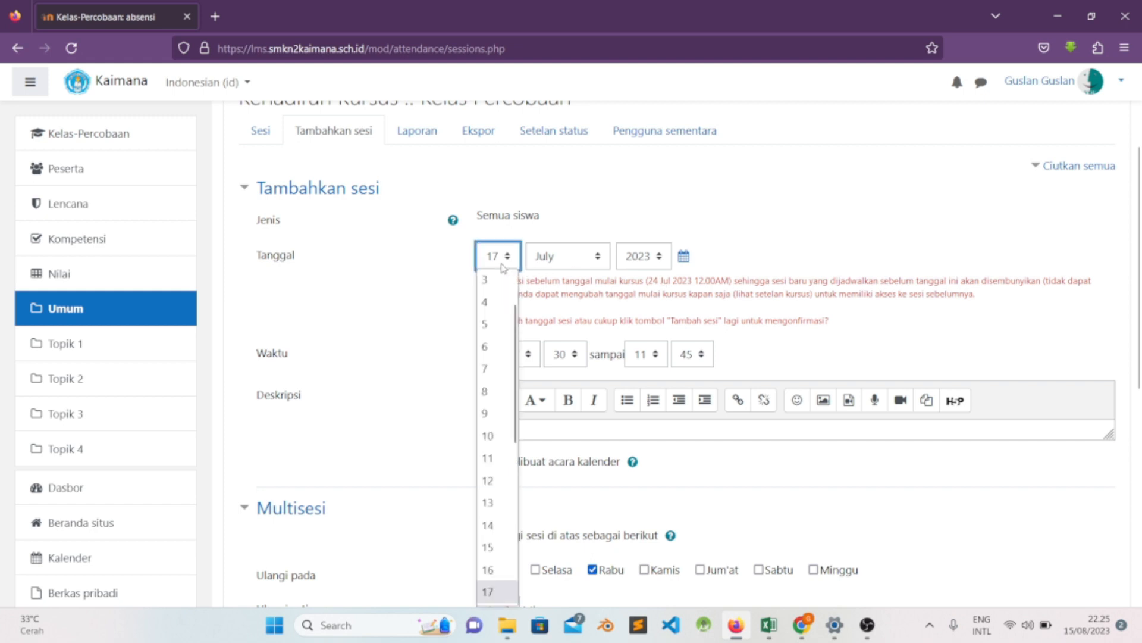
scroll(503, 543, down, 2)
scroll(503, 543, down, 2)
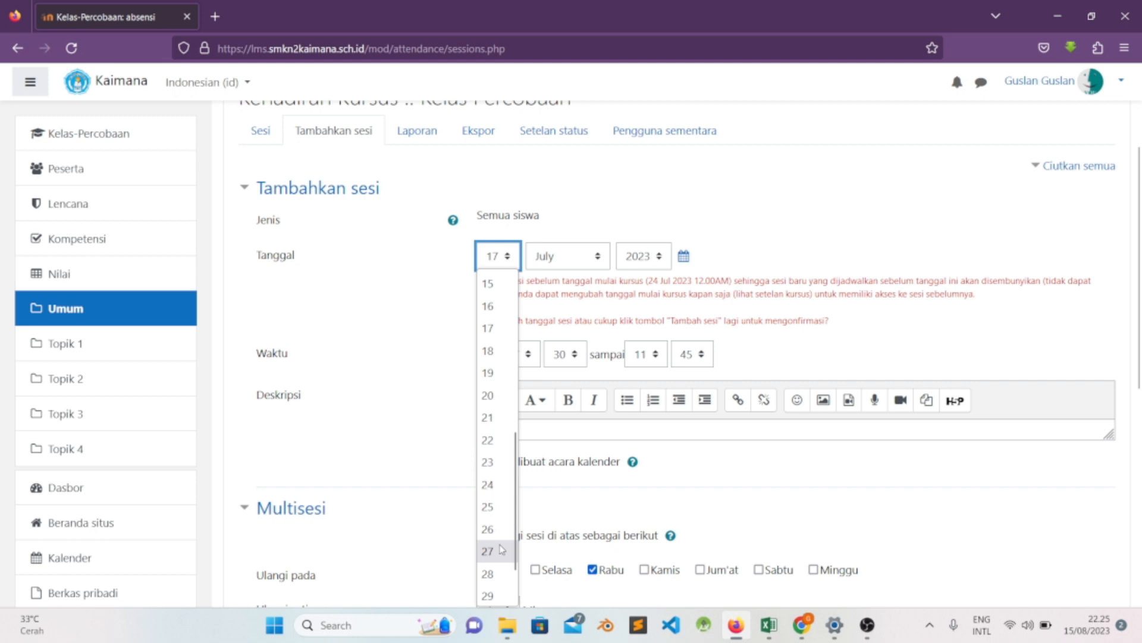
click(489, 485)
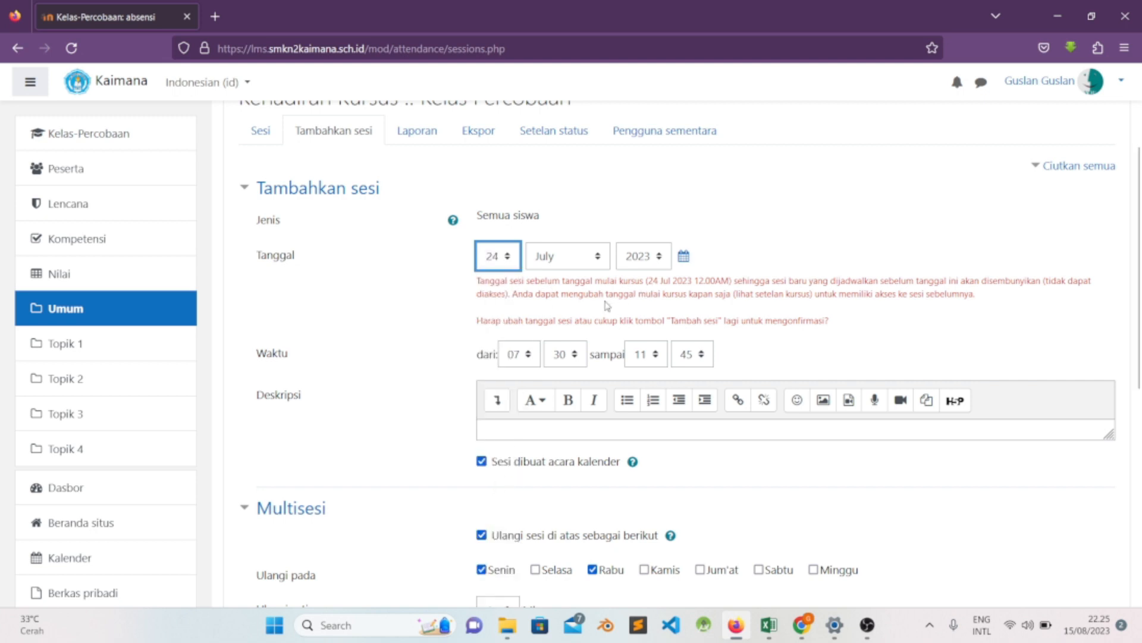
- Add the repeating sessions to the absensi activity and check the resulting session list
scroll(607, 306, down, 7)
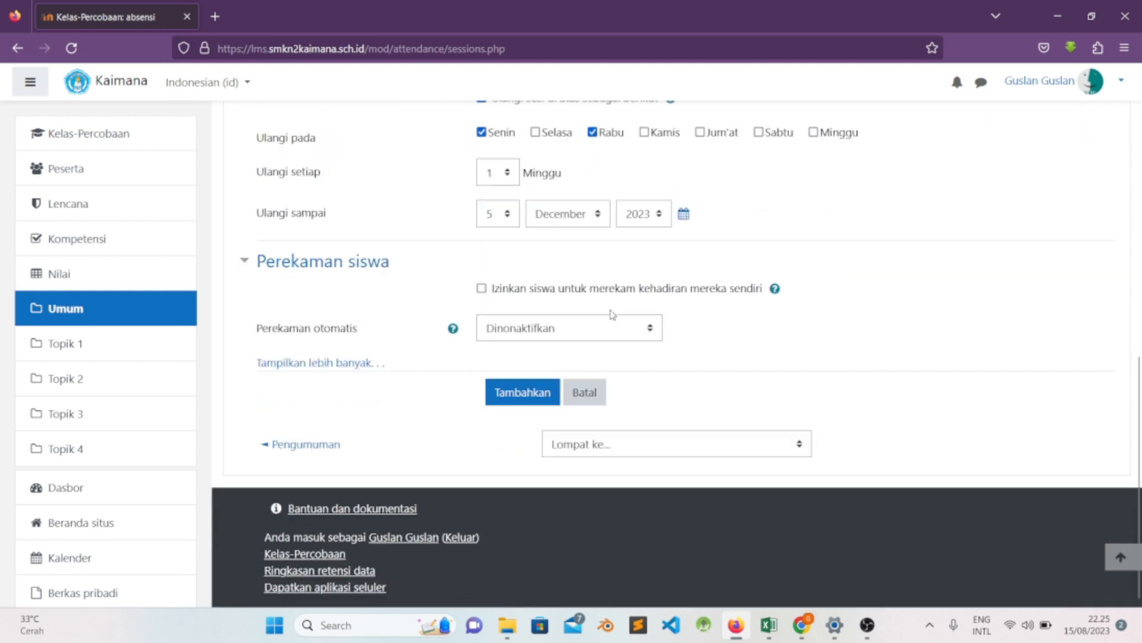
click(523, 392)
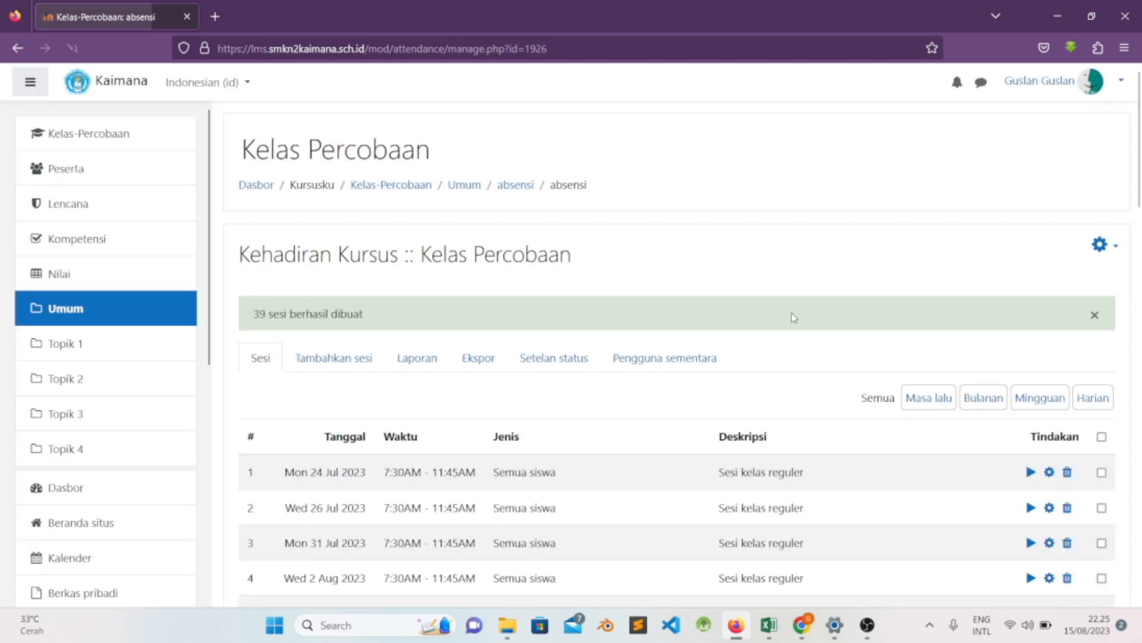
scroll(663, 363, down, 2)
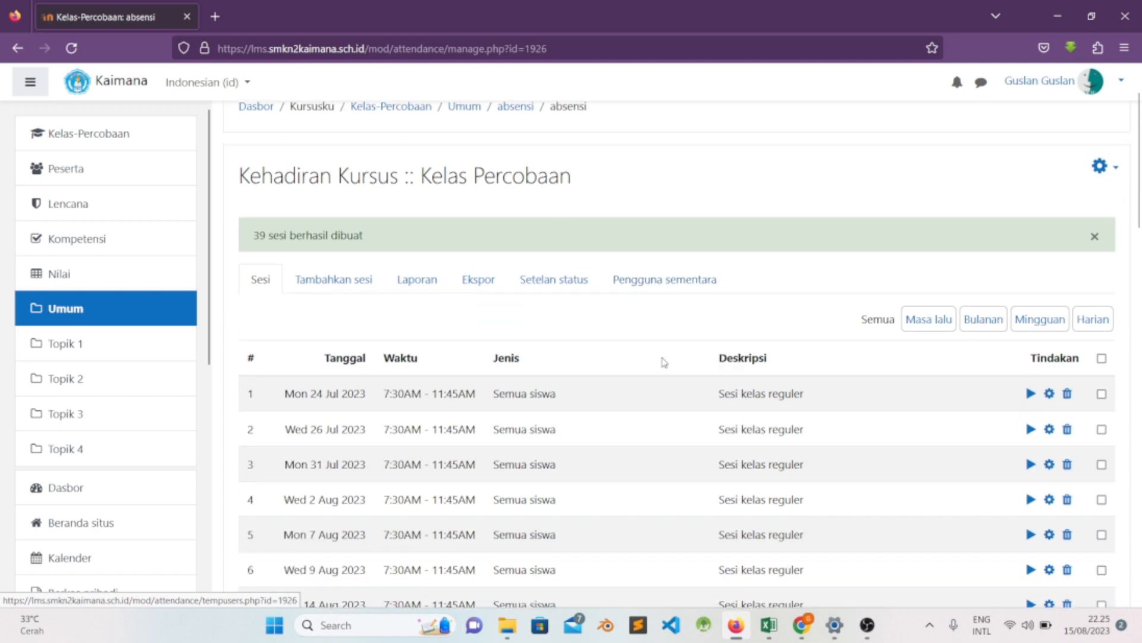
- Review the dates and times of the created attendance sessions through to the end of the list
scroll(664, 357, down, 3)
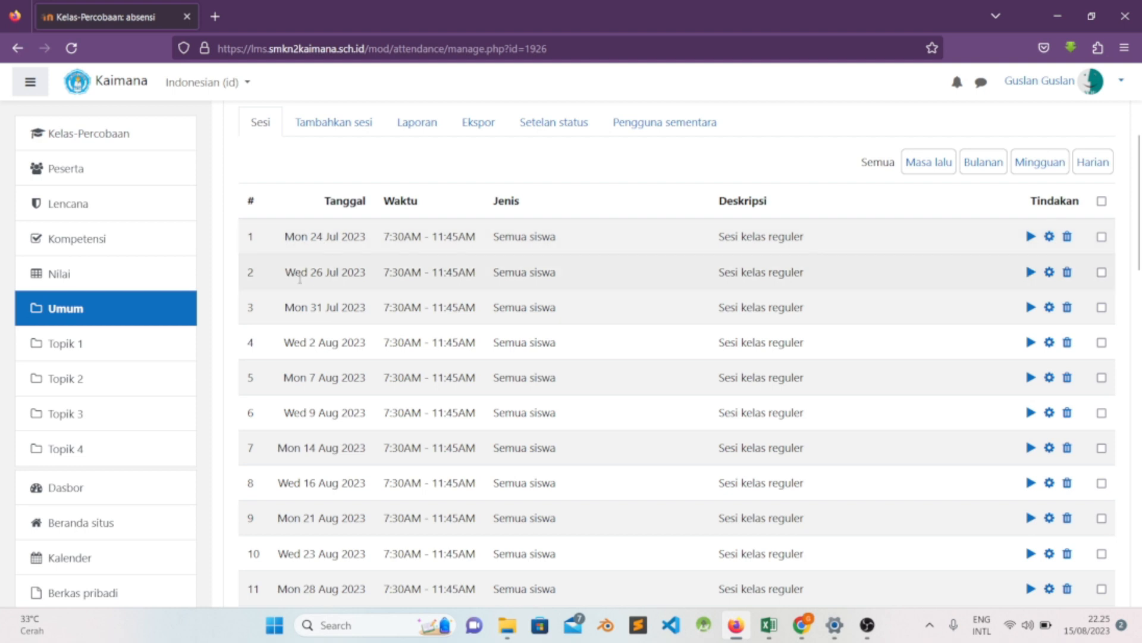
scroll(367, 300, down, 6)
scroll(366, 301, down, 15)
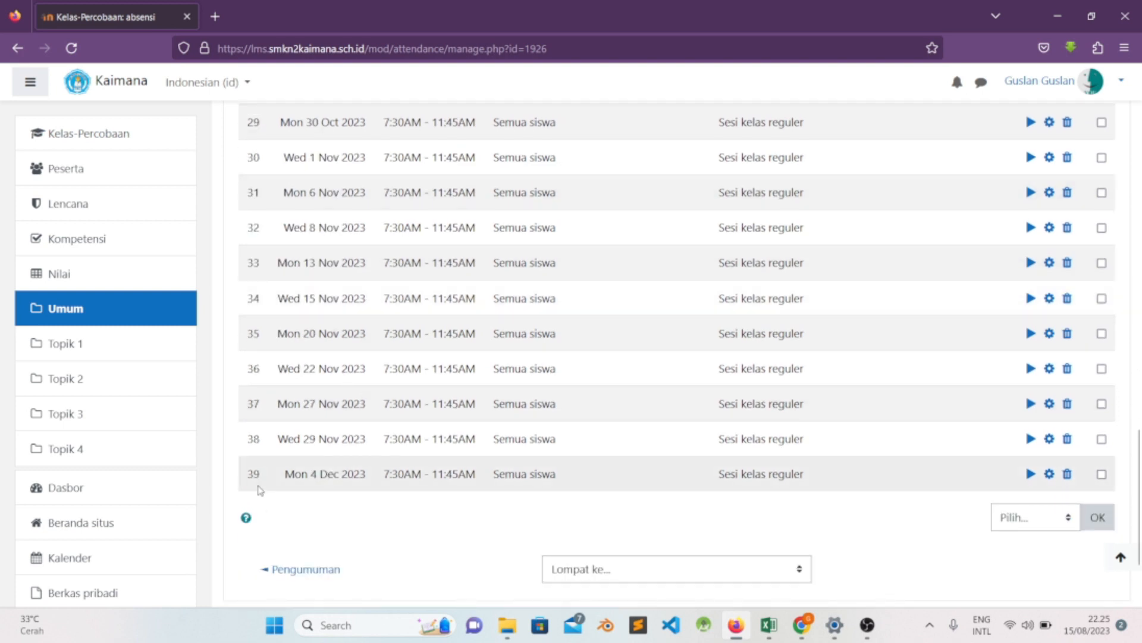
scroll(456, 455, up, 13)
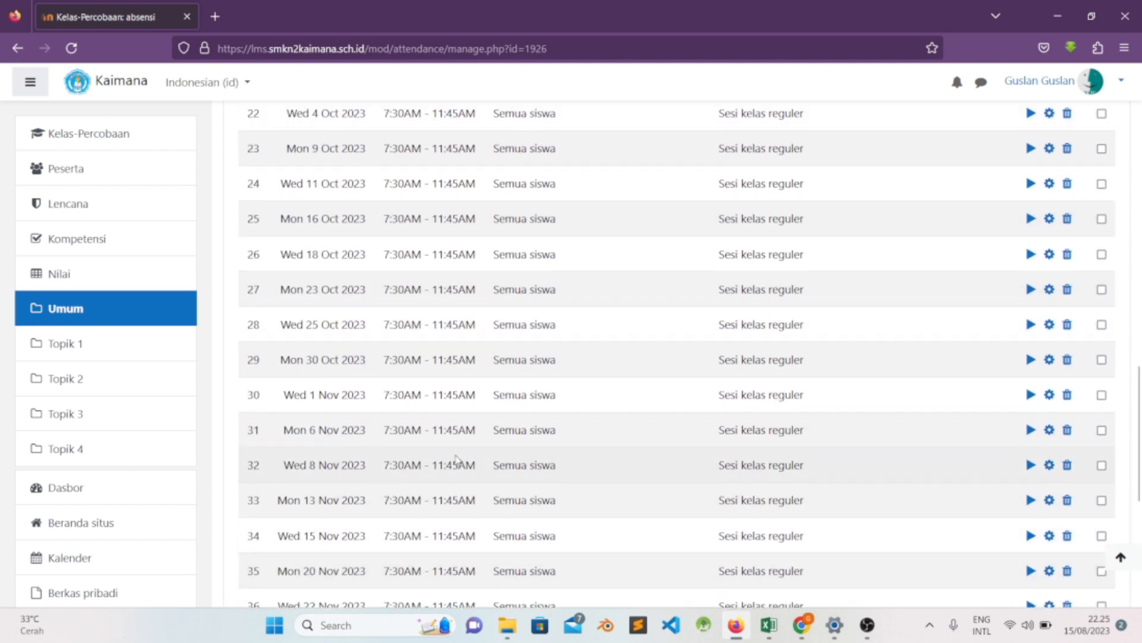
scroll(456, 454, up, 6)
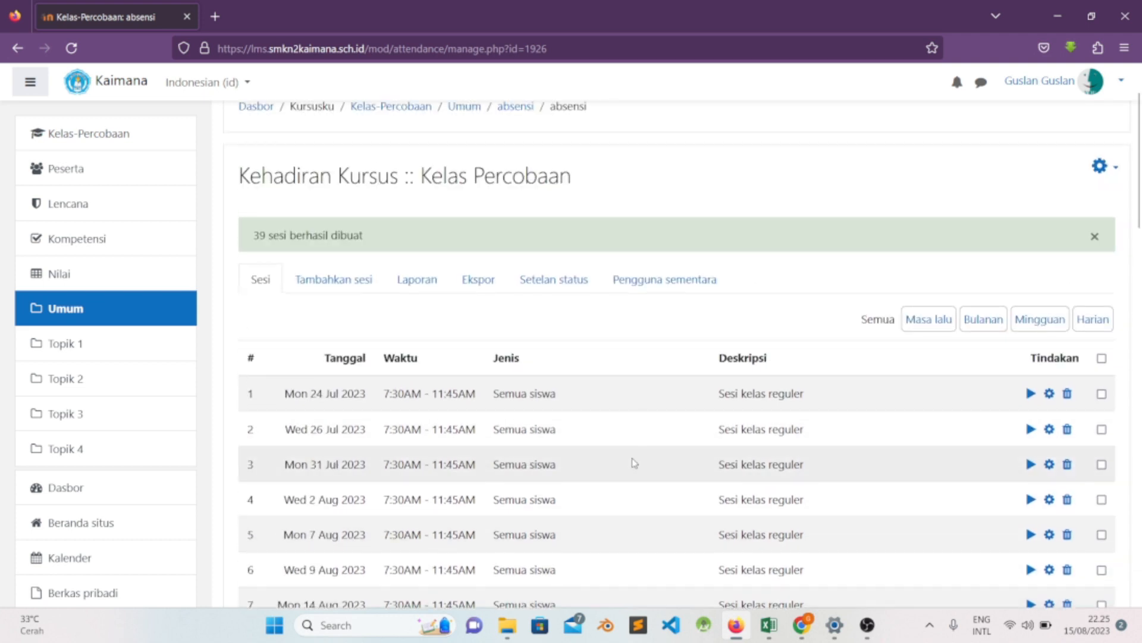
- Open attendance taking for the Mon 24 Jul 2023 session and examine the student list and its status columns
click(1029, 396)
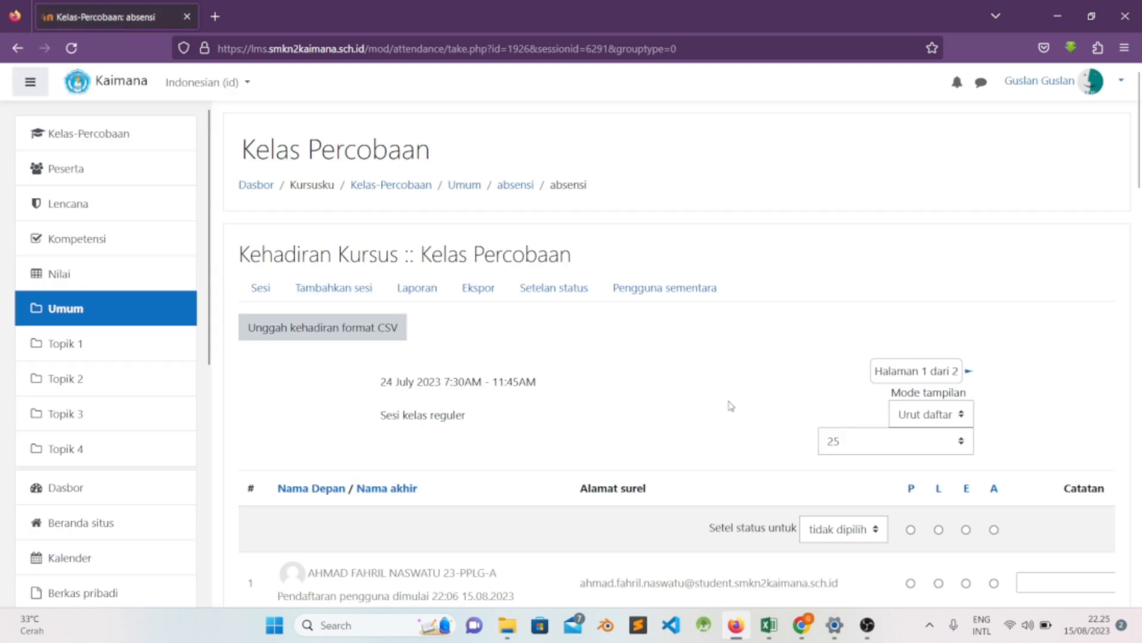
scroll(727, 405, down, 3)
scroll(437, 429, down, 4)
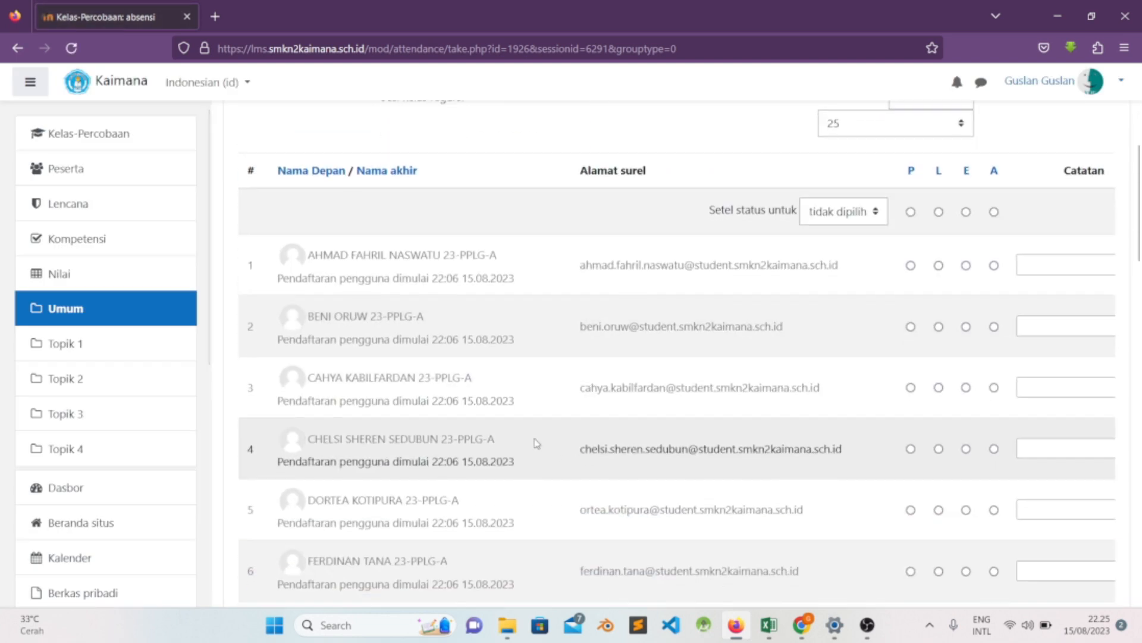
scroll(923, 332, up, 3)
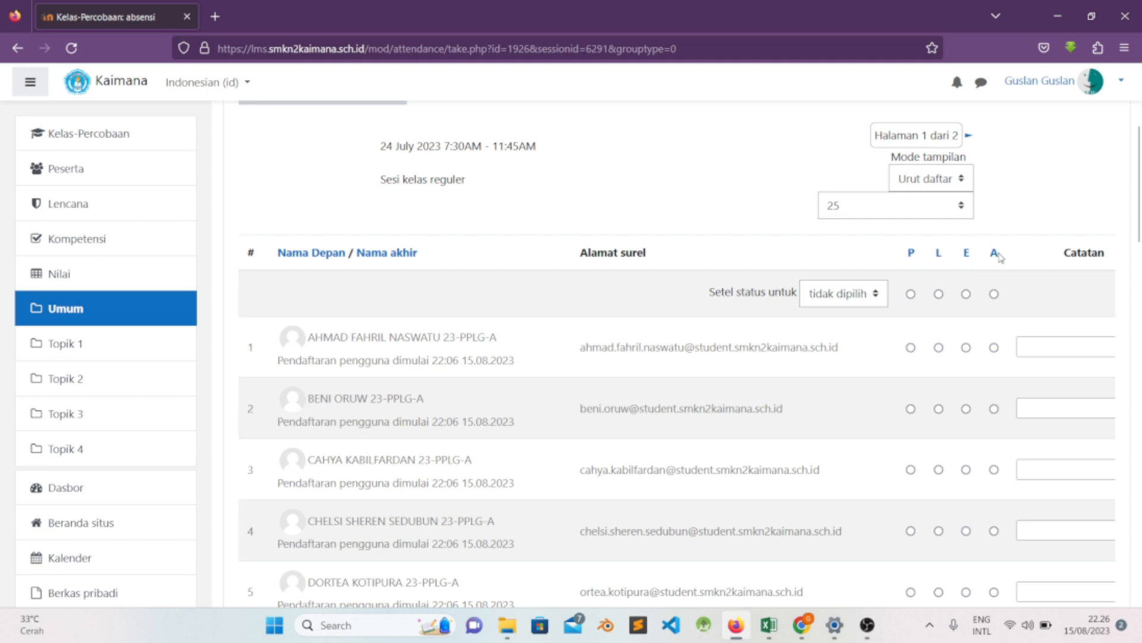
scroll(675, 217, up, 4)
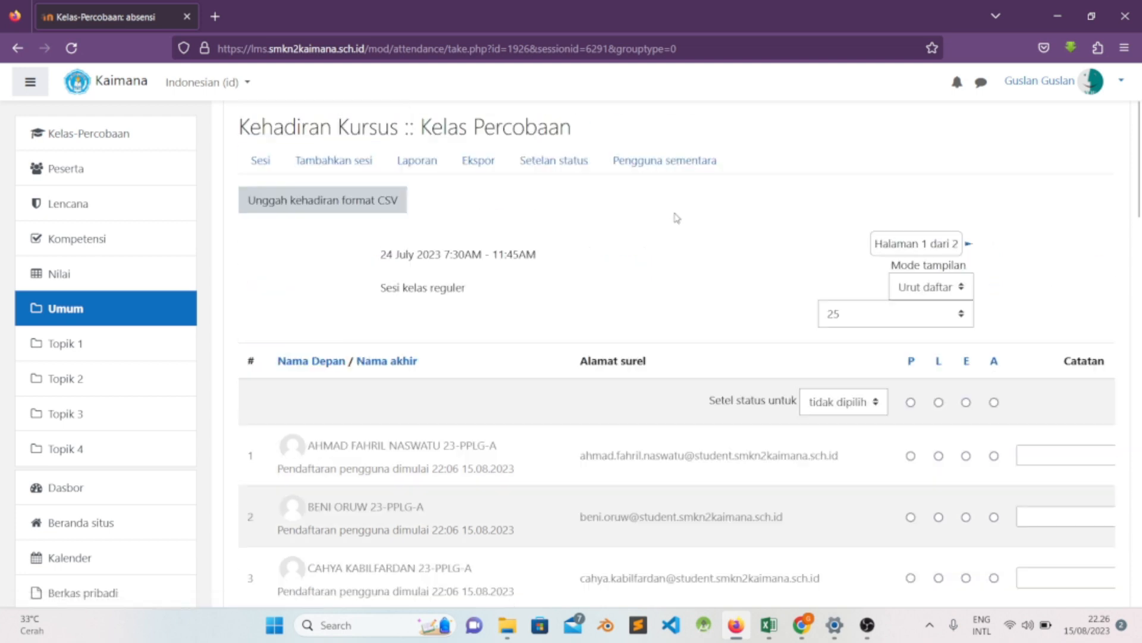
scroll(684, 339, down, 1)
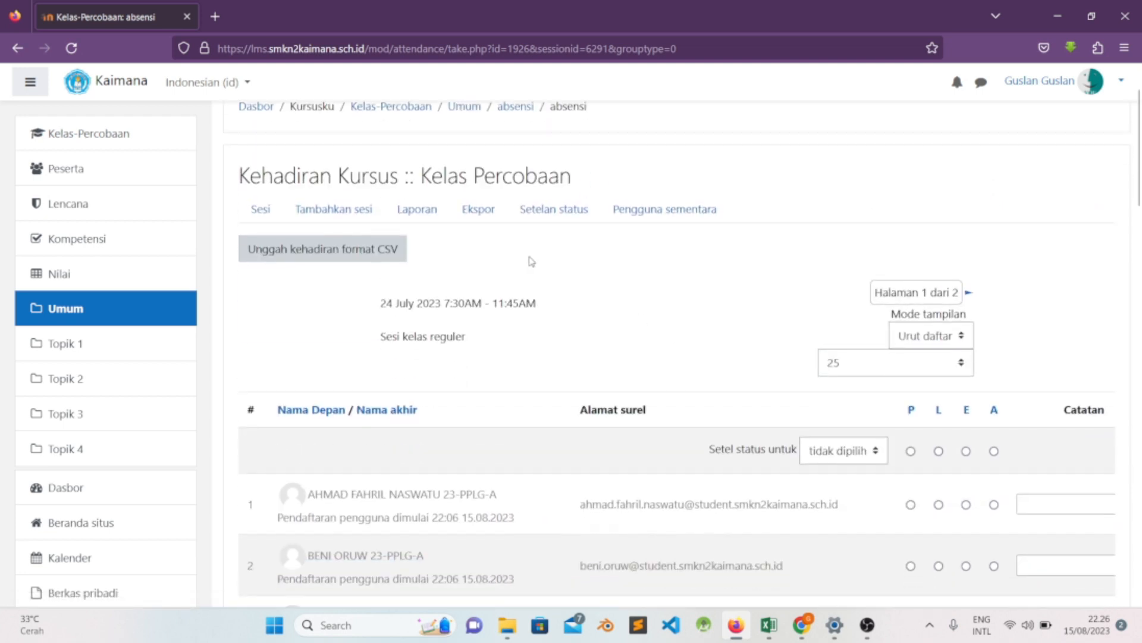
- In the attendance status settings, change the first status to acronym H with the description Hadir
click(545, 213)
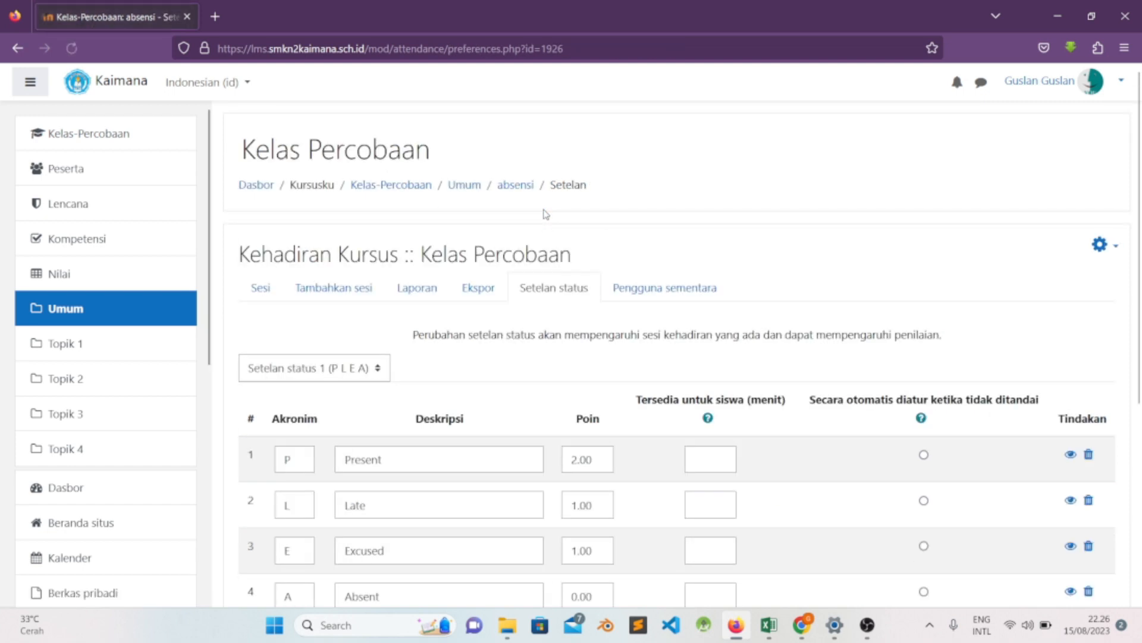
scroll(570, 240, down, 2)
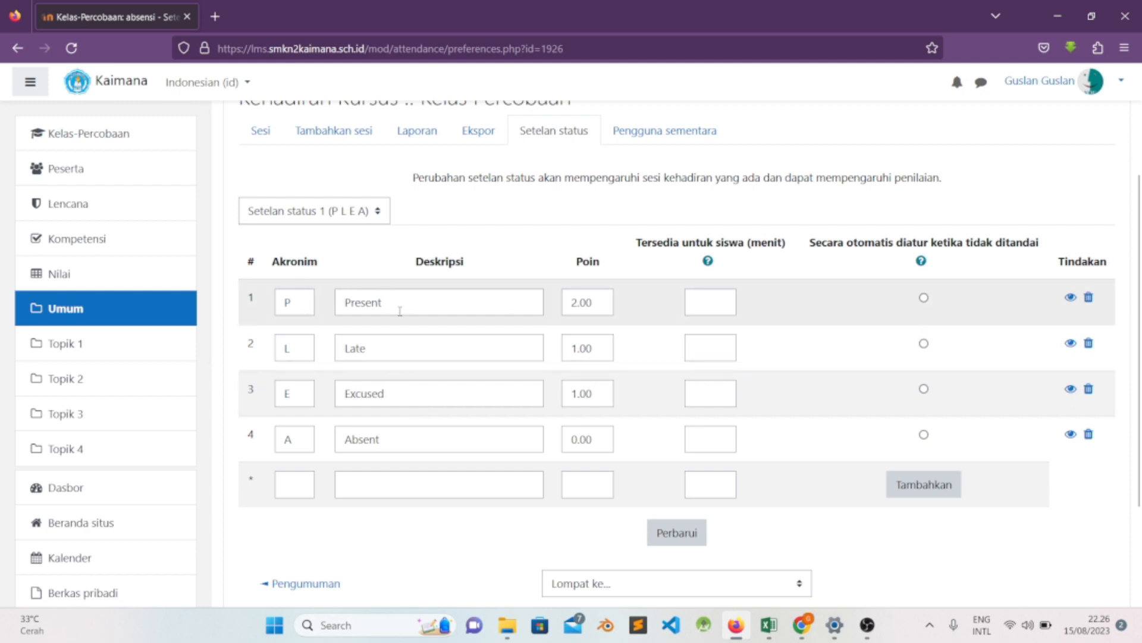
click(303, 306)
click(384, 350)
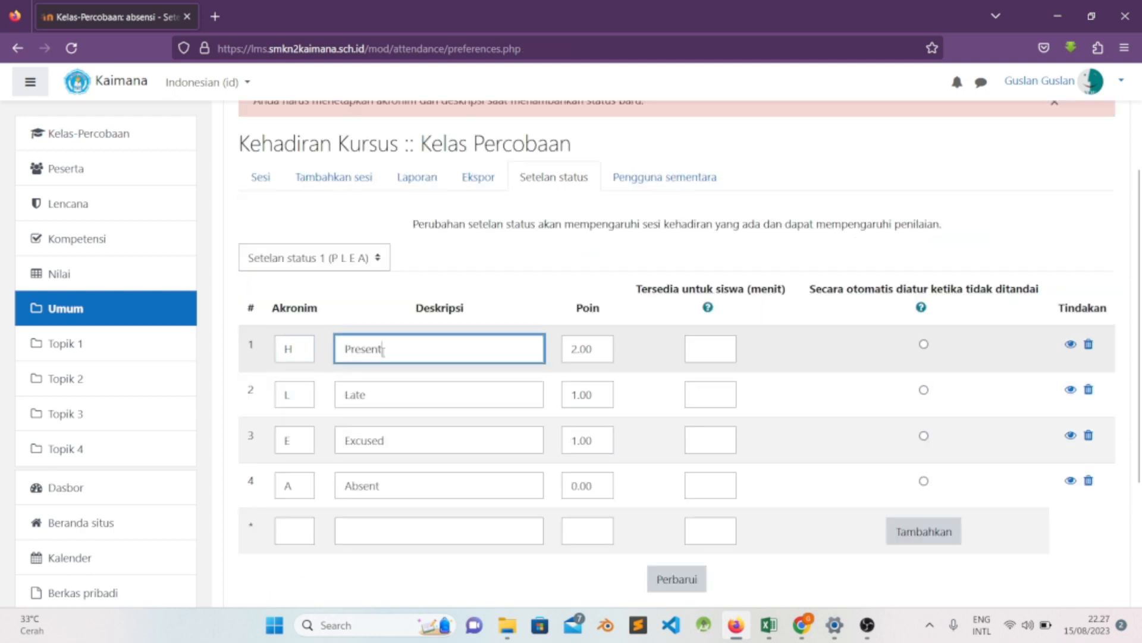
double_click(383, 350)
key(BackSpace)
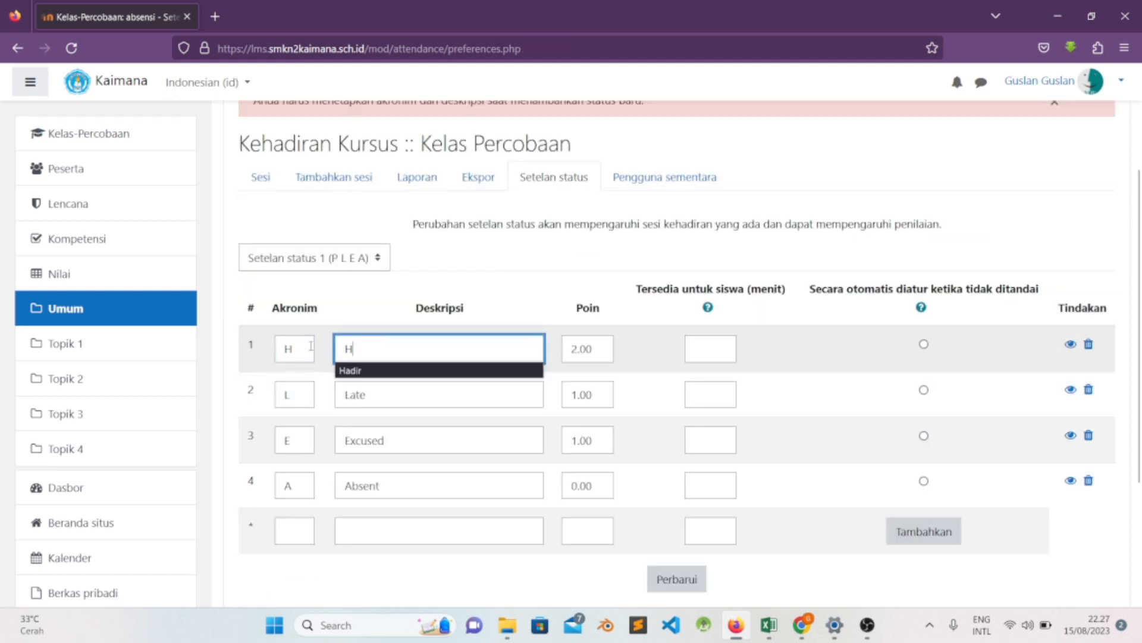
text(H)
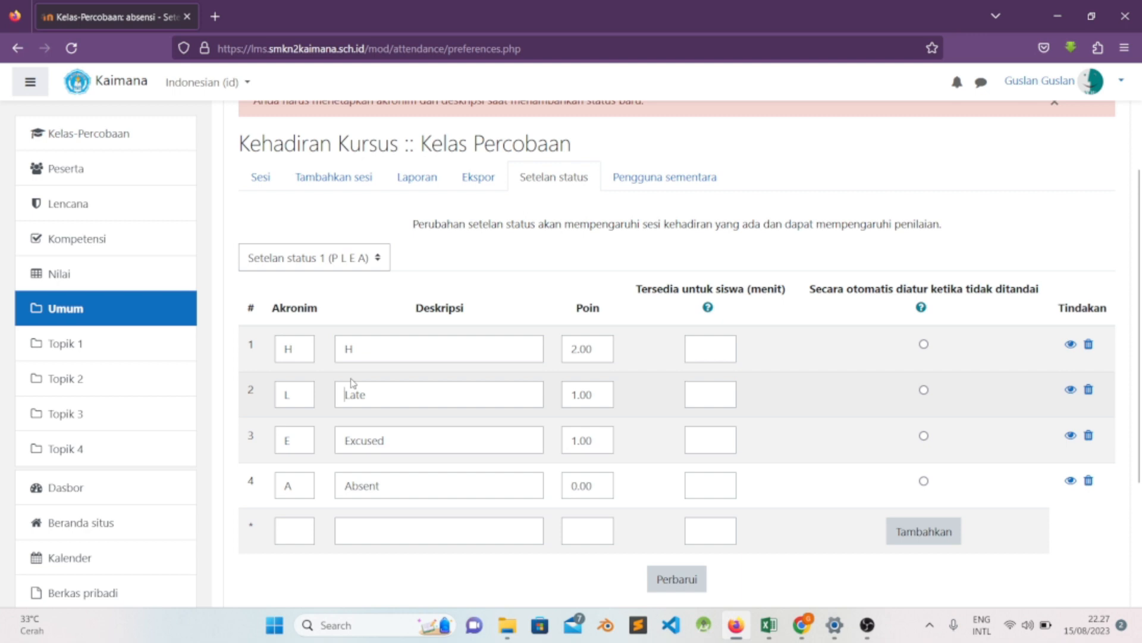
click(363, 347)
text(a)
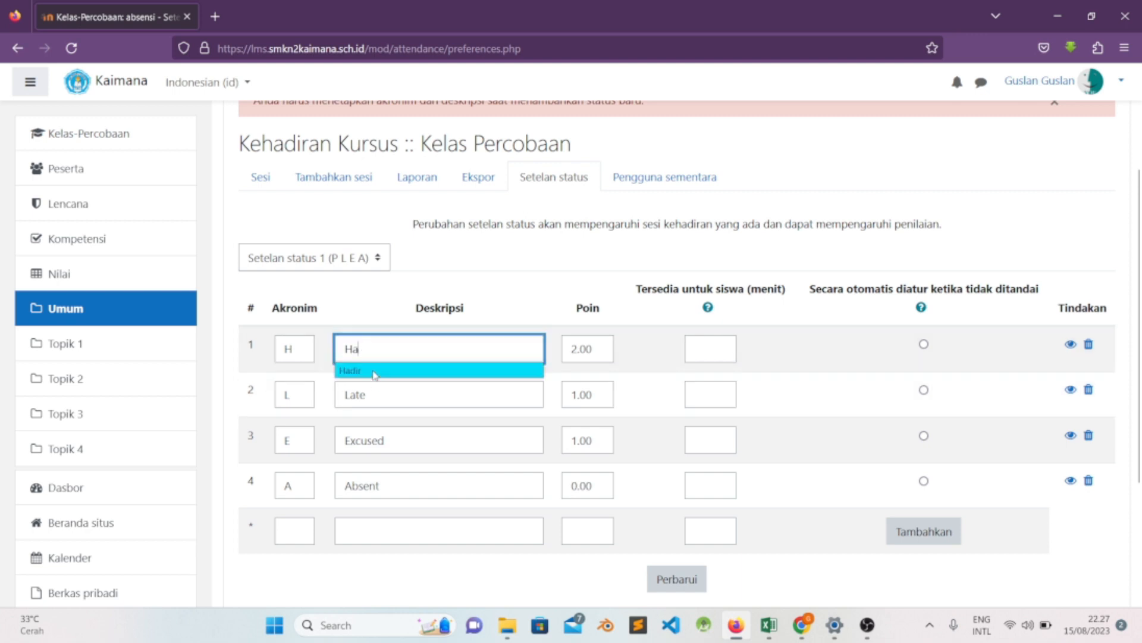
click(378, 370)
- Change the second status to acronym I with the description Ijin
click(307, 395)
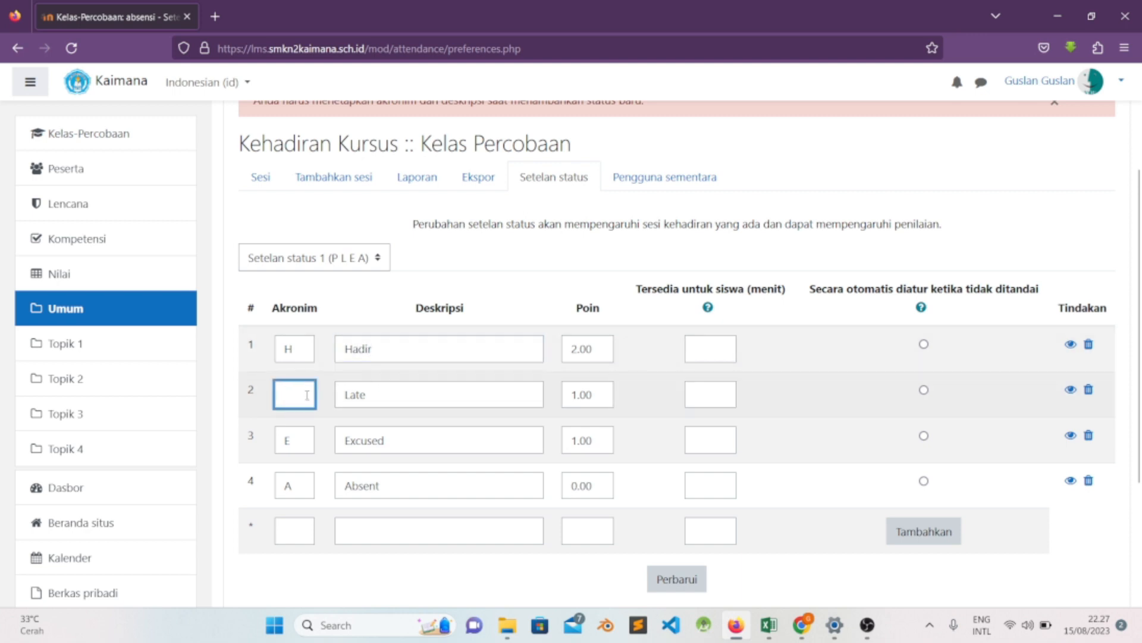
text(I)
click(386, 403)
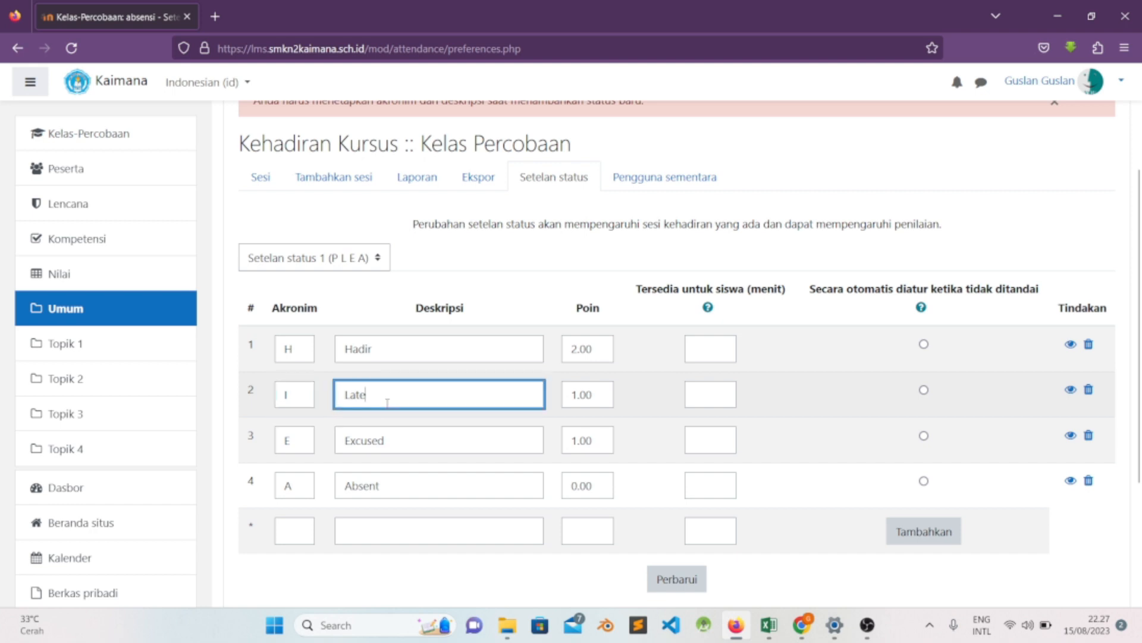
text(Ijin)
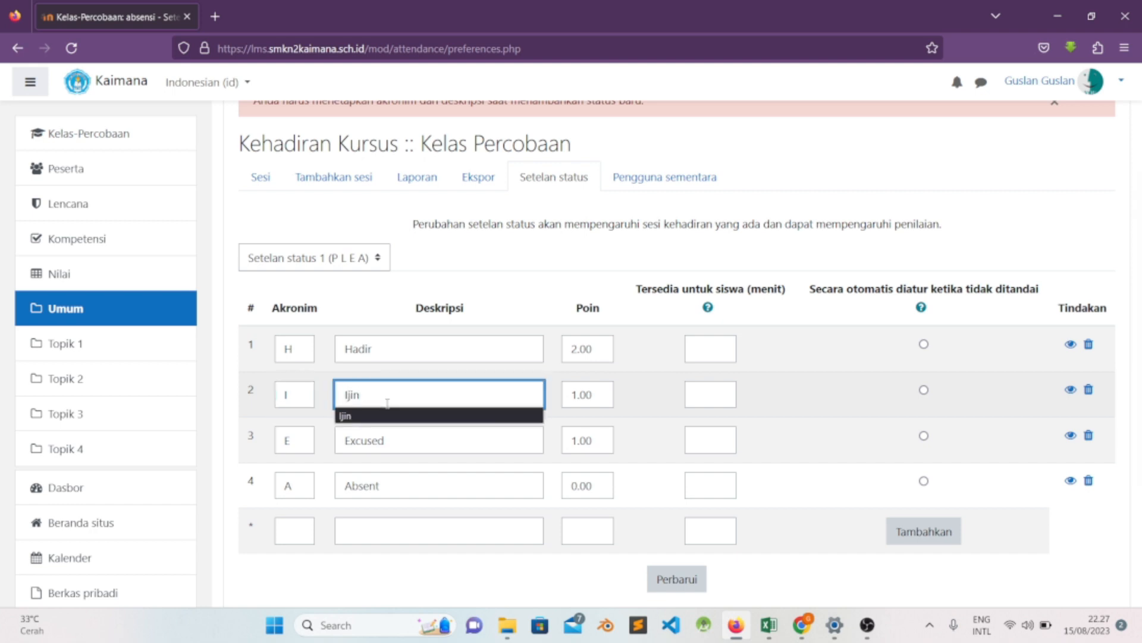
- Change the third status to acronym S with the description Sakit
click(308, 440)
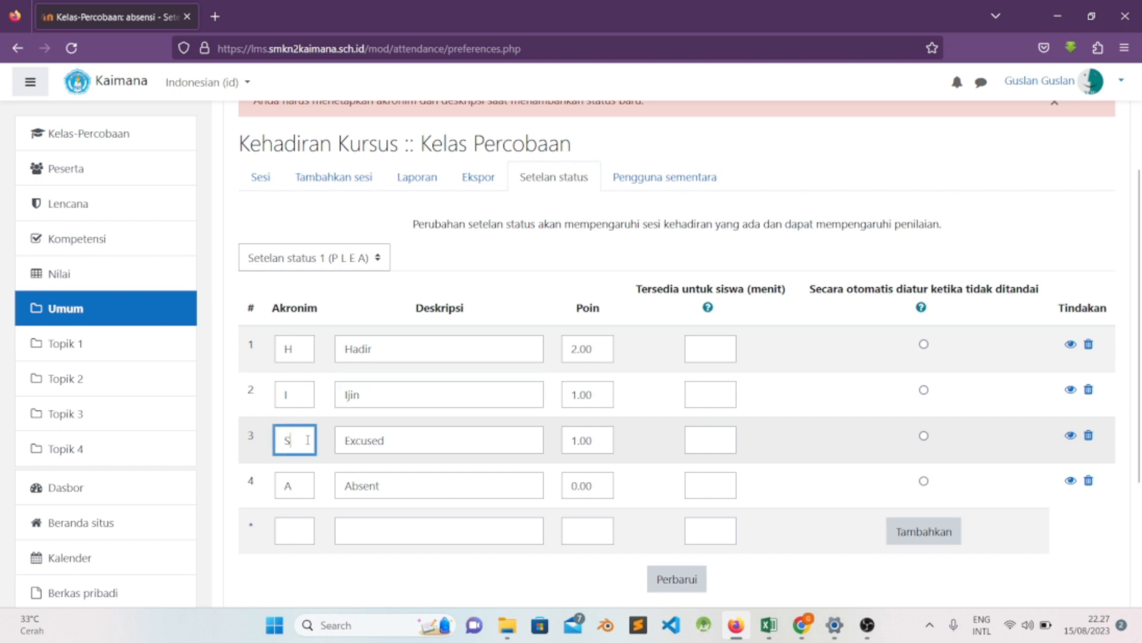
click(412, 438)
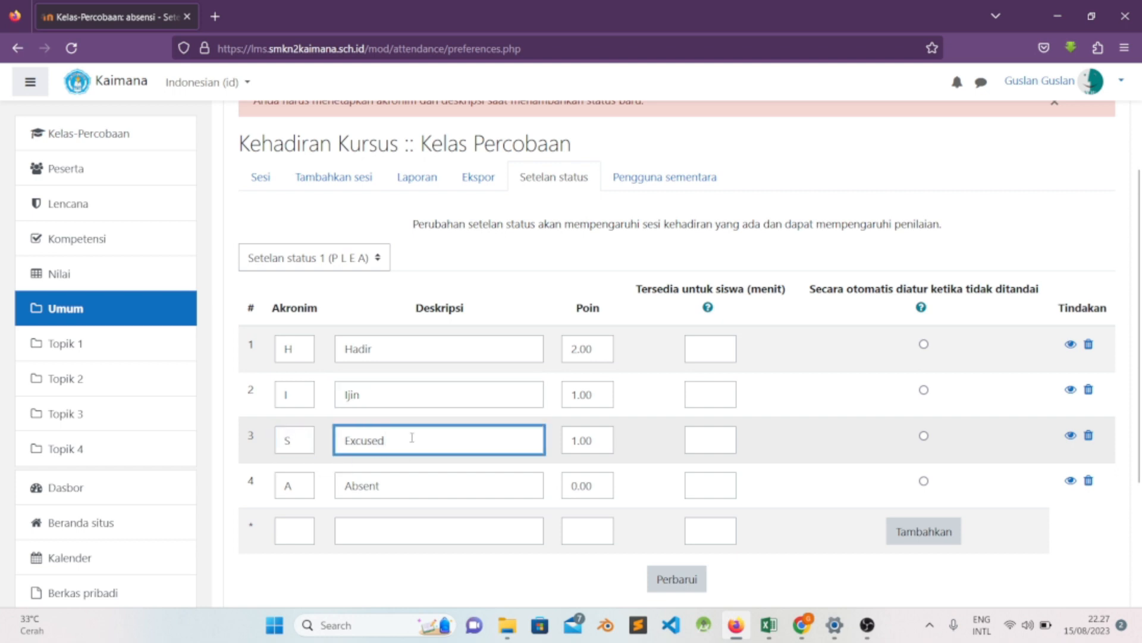
key(BackSpace)
key(BackSpace)
key(BackSpace)
key(BackSpace)
key(BackSpace)
key(BackSpace)
text(Sakit)
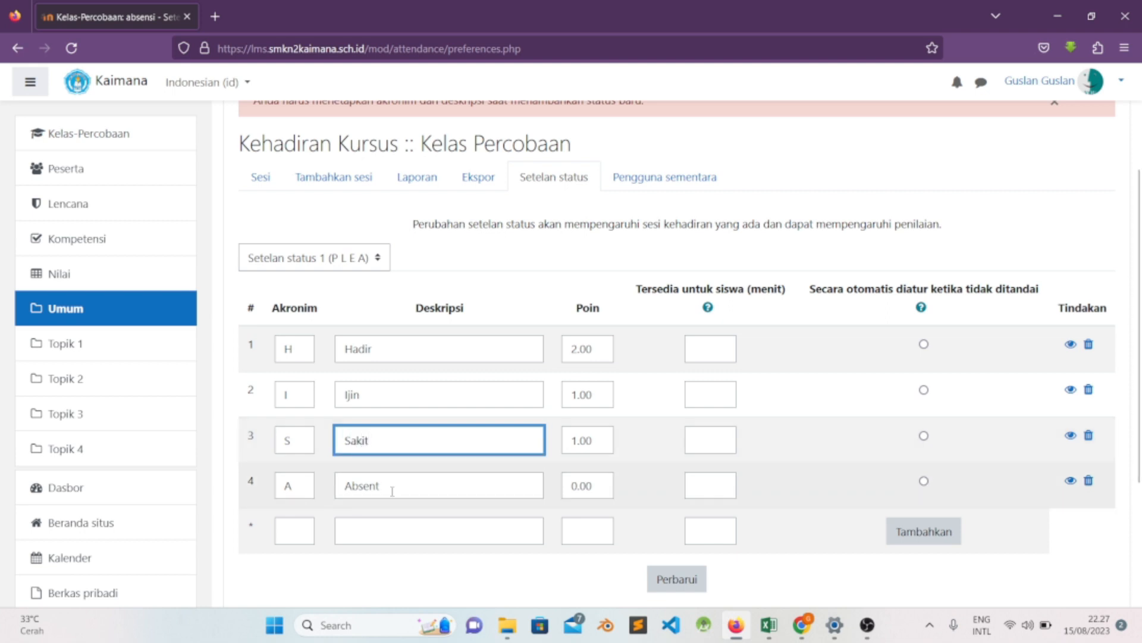
- Set the fourth status's description to Alpa and save the updated status set
drag(392, 491, 319, 489)
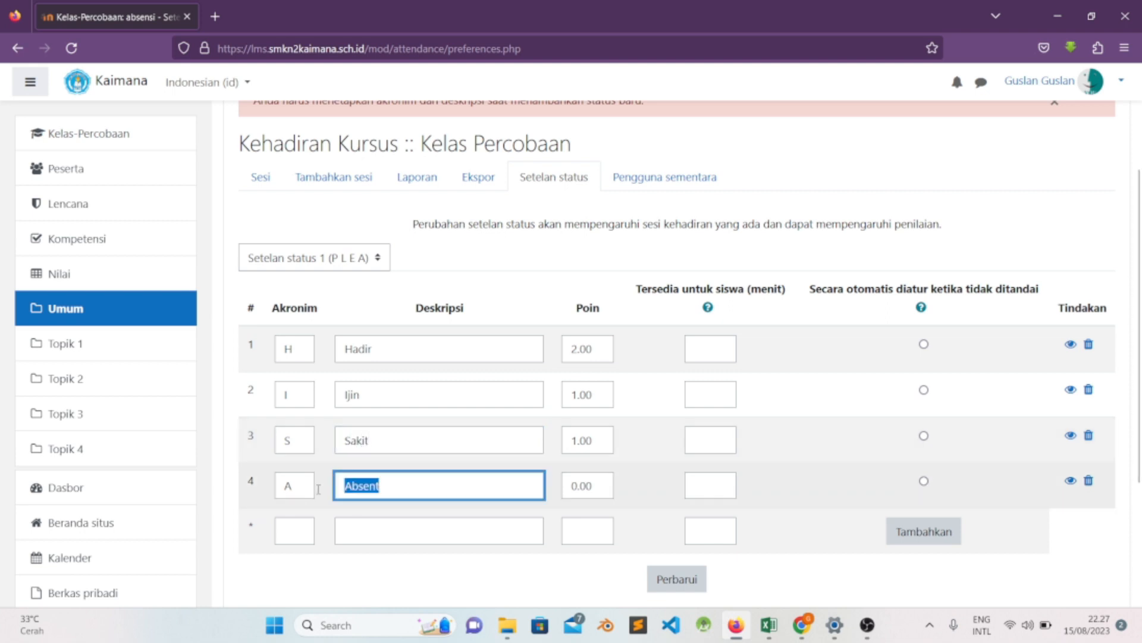
key(BackSpace)
text(Alpa)
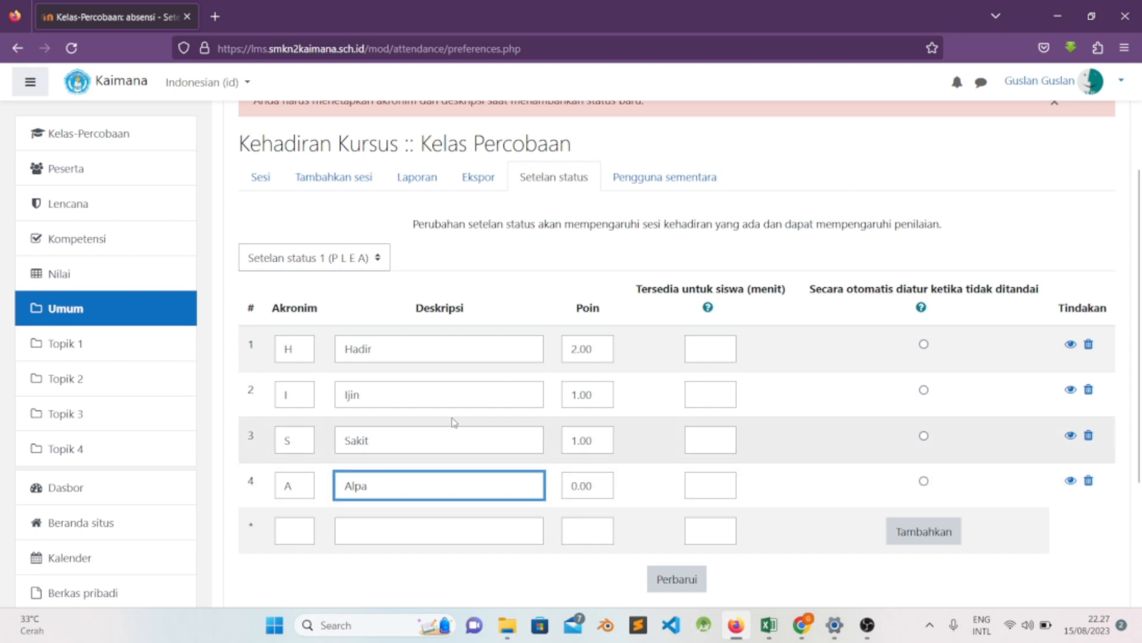
scroll(454, 428, down, 3)
scroll(533, 439, up, 2)
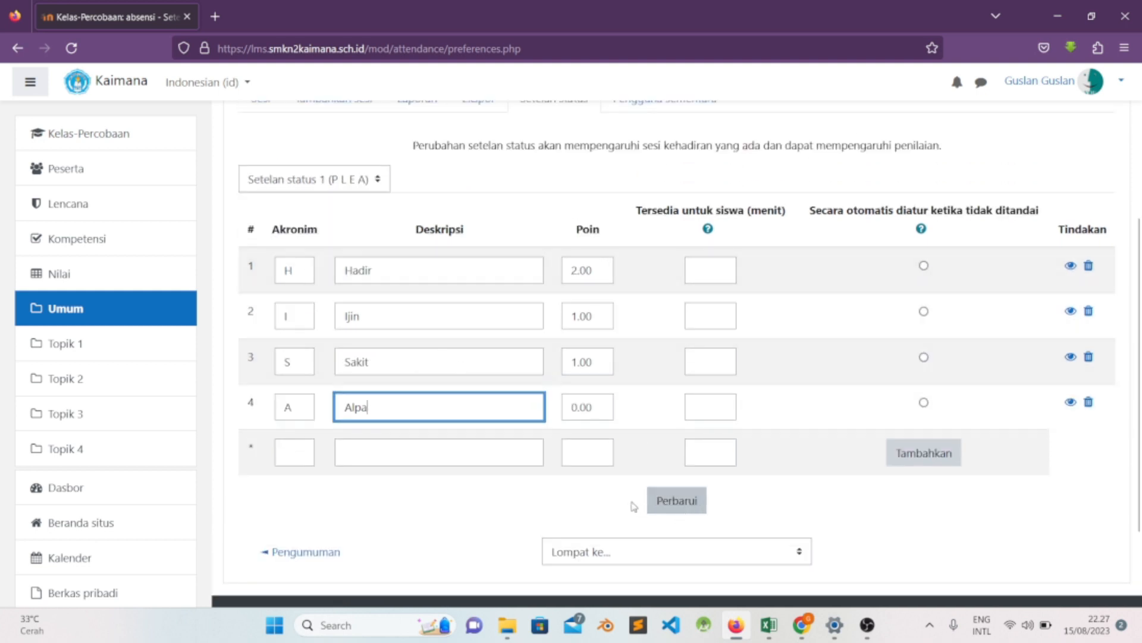
click(660, 505)
scroll(655, 467, down, 4)
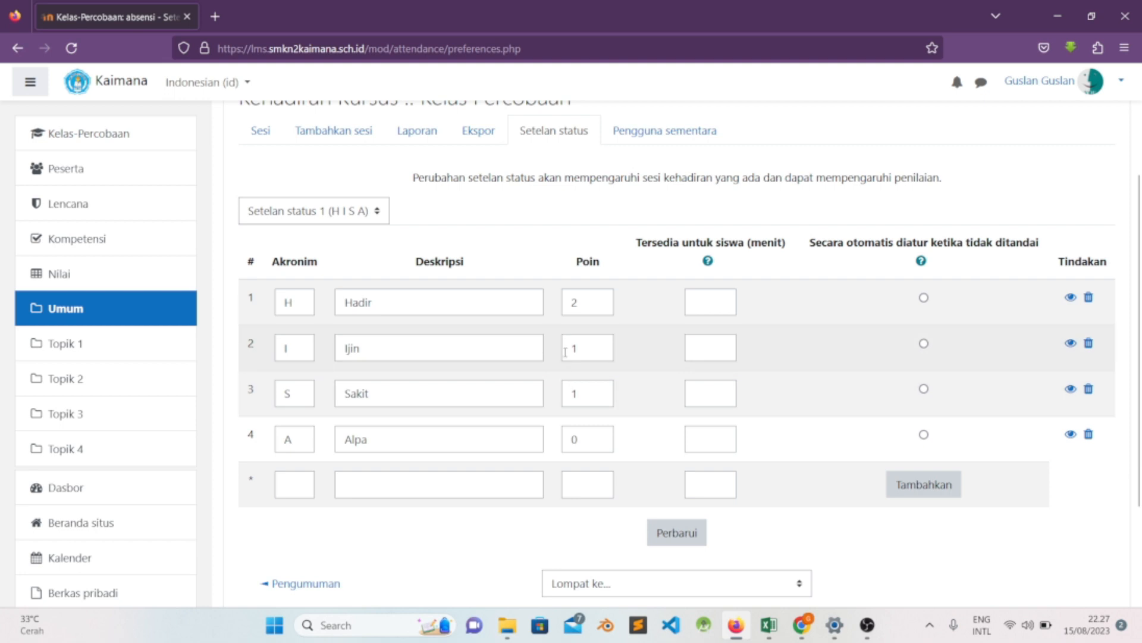
- Examine and compare the points assigned to the Hadir, Ijin and Sakit statuses
click(594, 299)
click(588, 350)
click(590, 394)
click(581, 299)
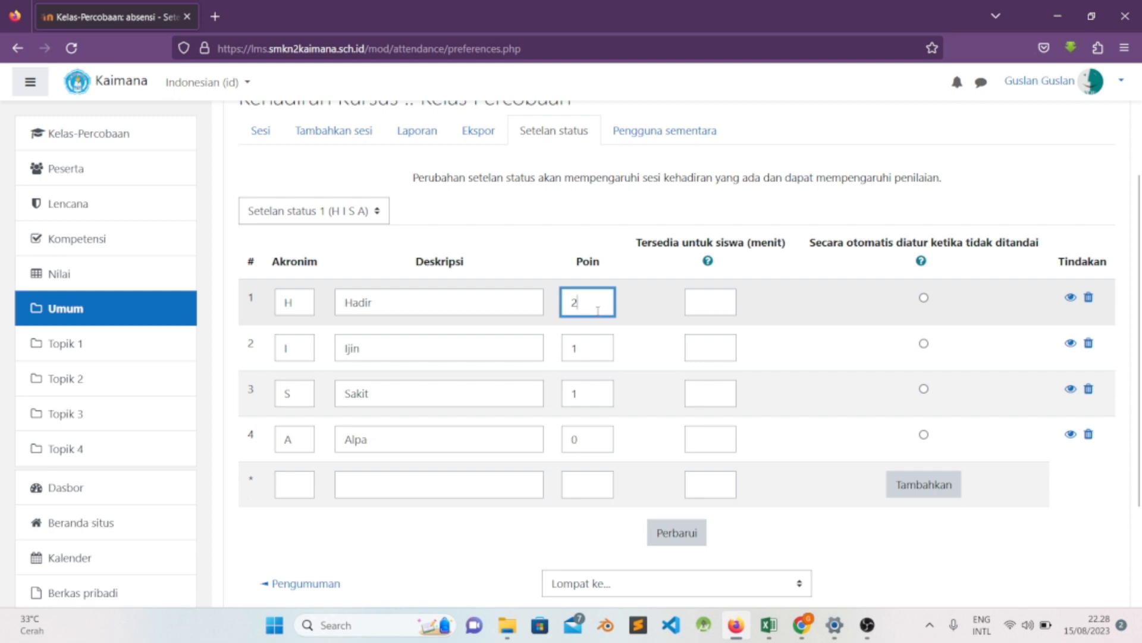
click(602, 346)
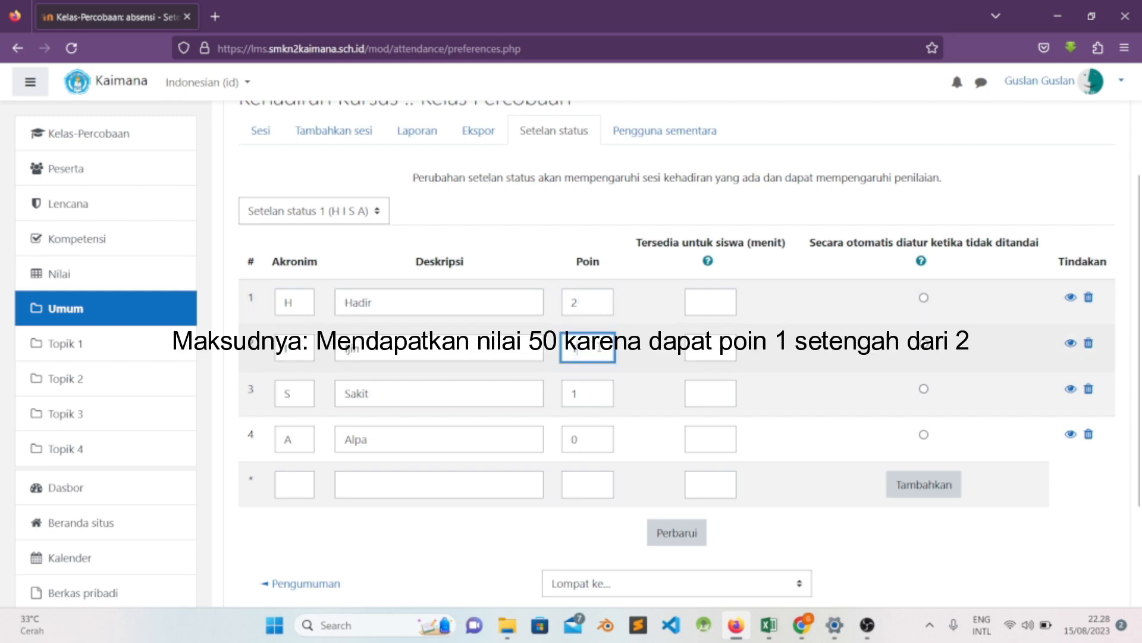
click(581, 299)
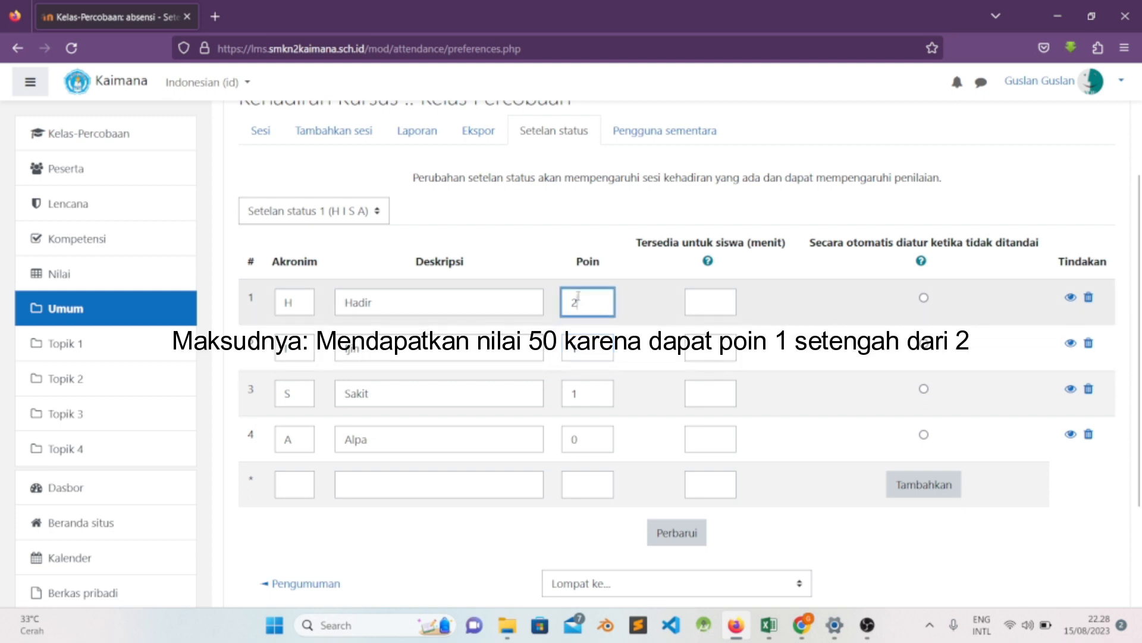
click(600, 341)
click(596, 302)
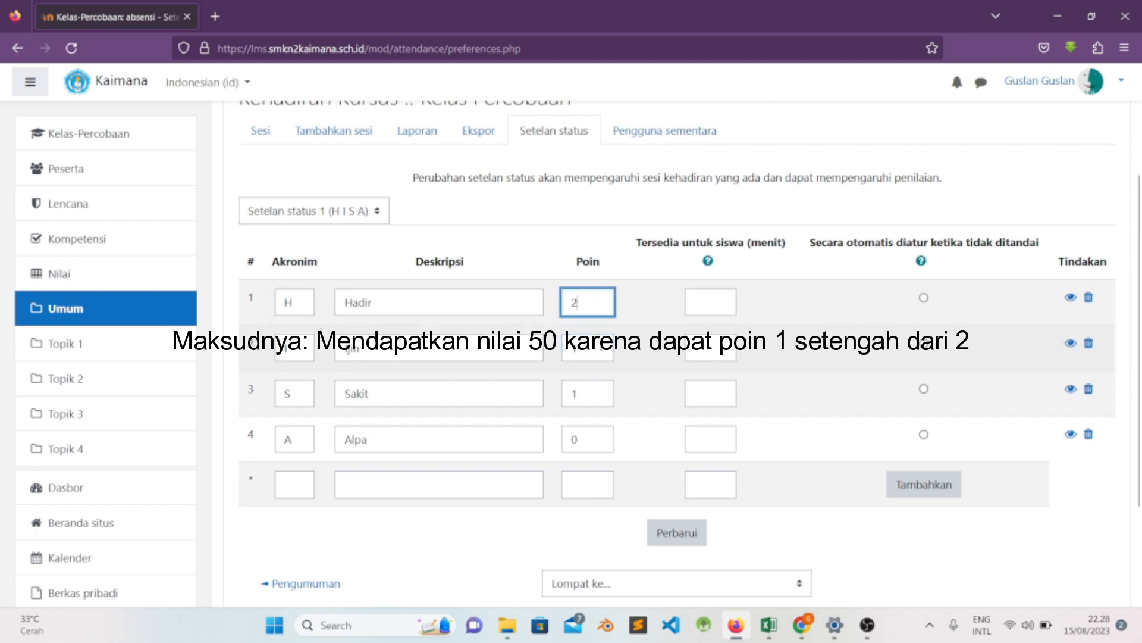
click(593, 391)
click(576, 303)
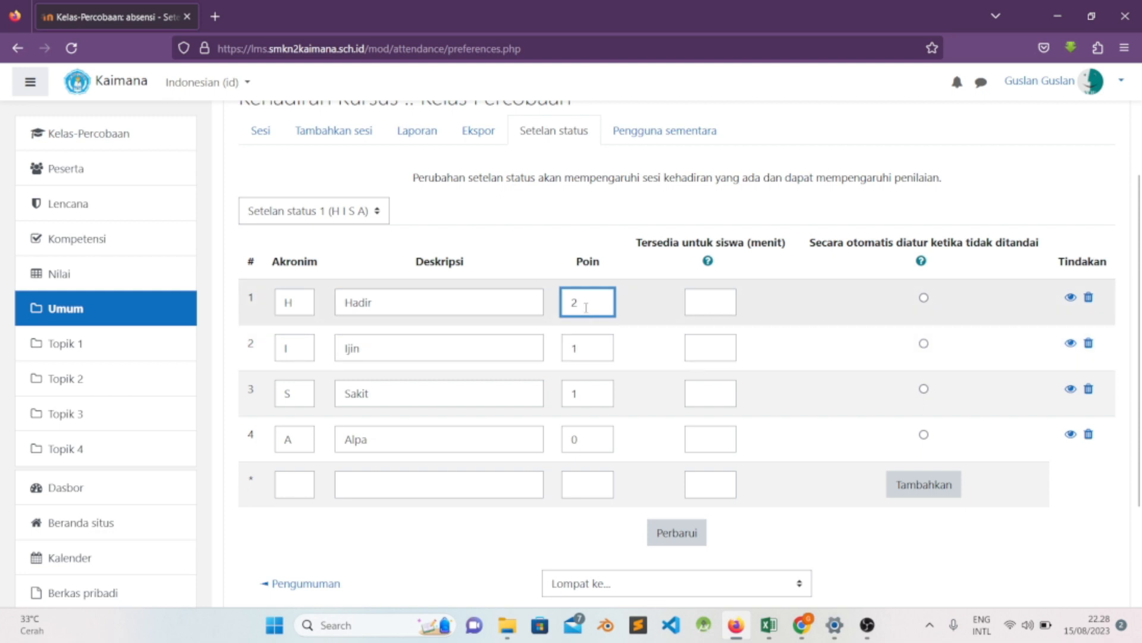
- Add a fifth status with acronym B, description Bolos and -1 points to the status set
scroll(625, 341, down, 2)
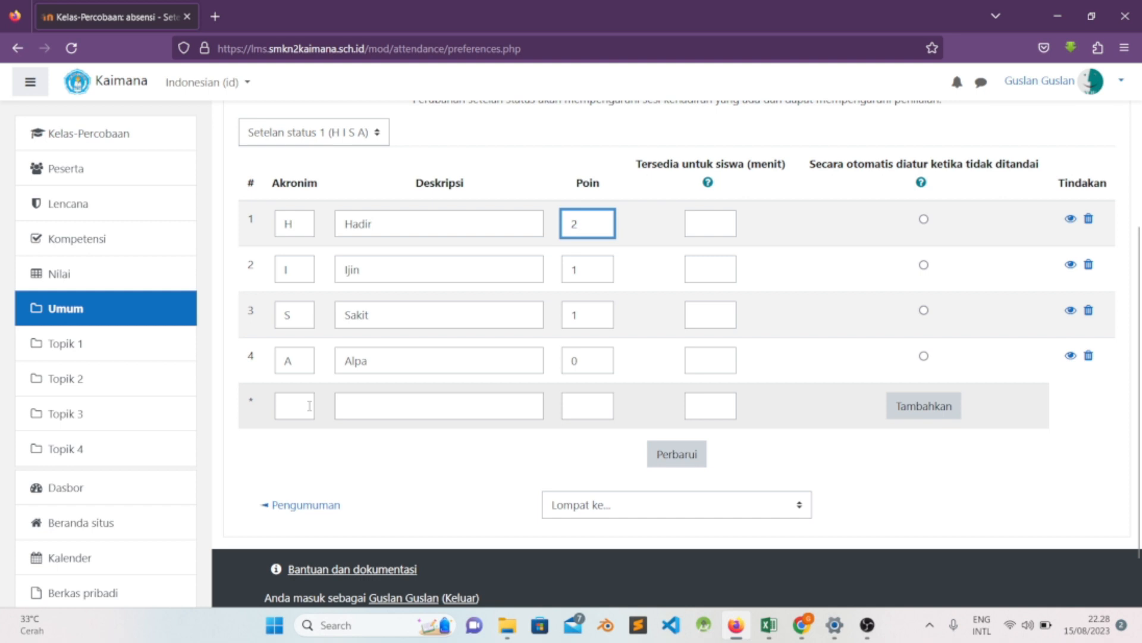
click(291, 407)
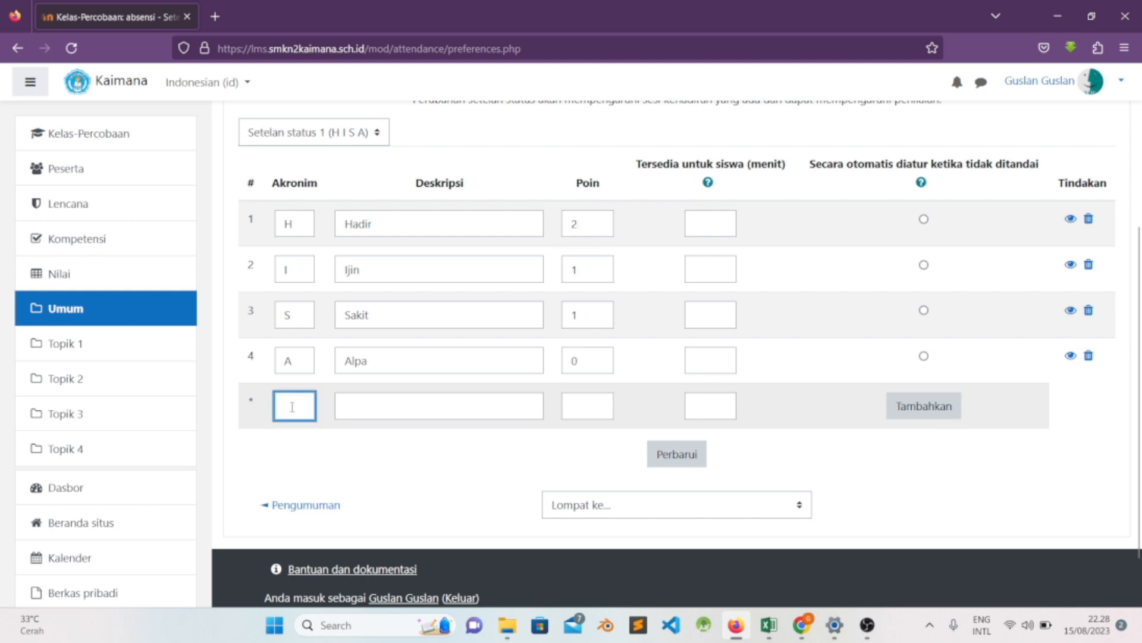
text(B)
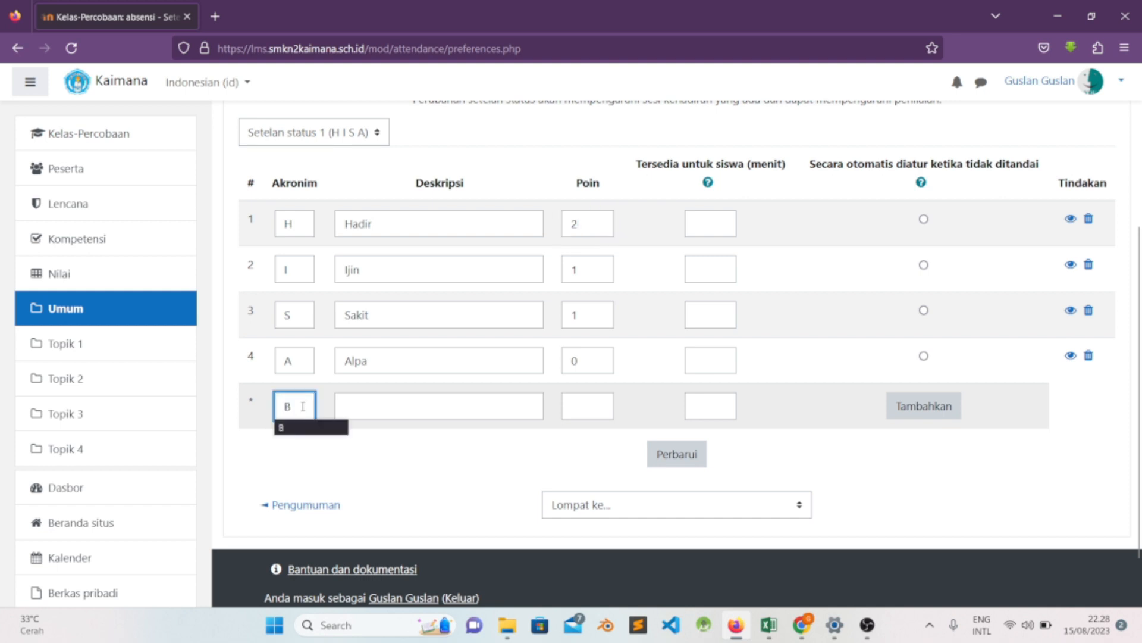
click(368, 405)
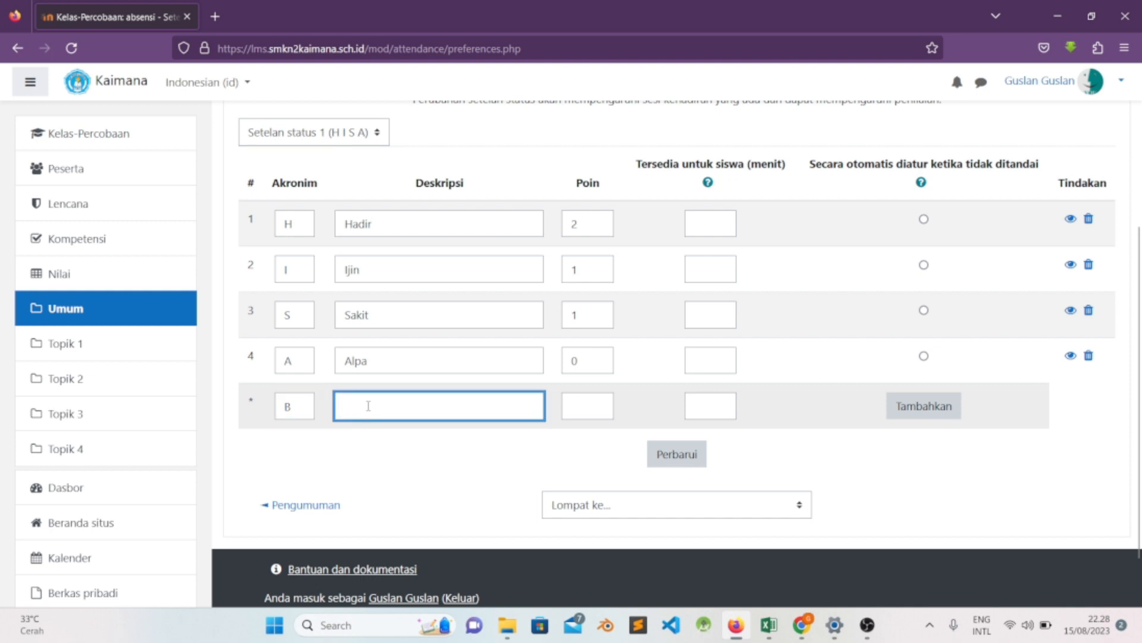
text(B)
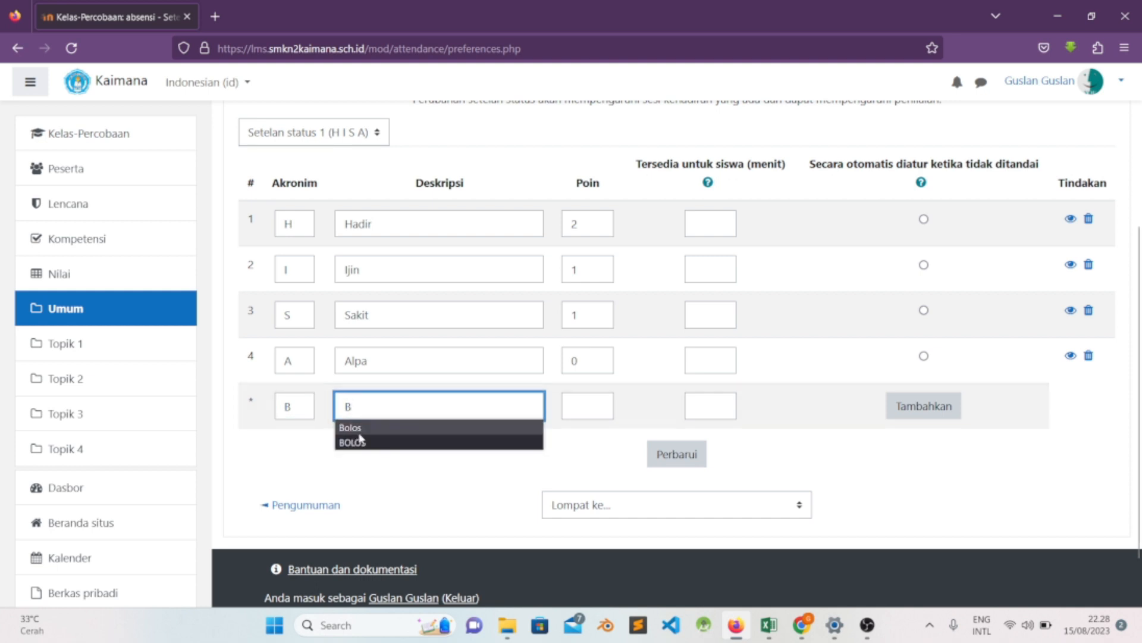
click(360, 430)
click(583, 415)
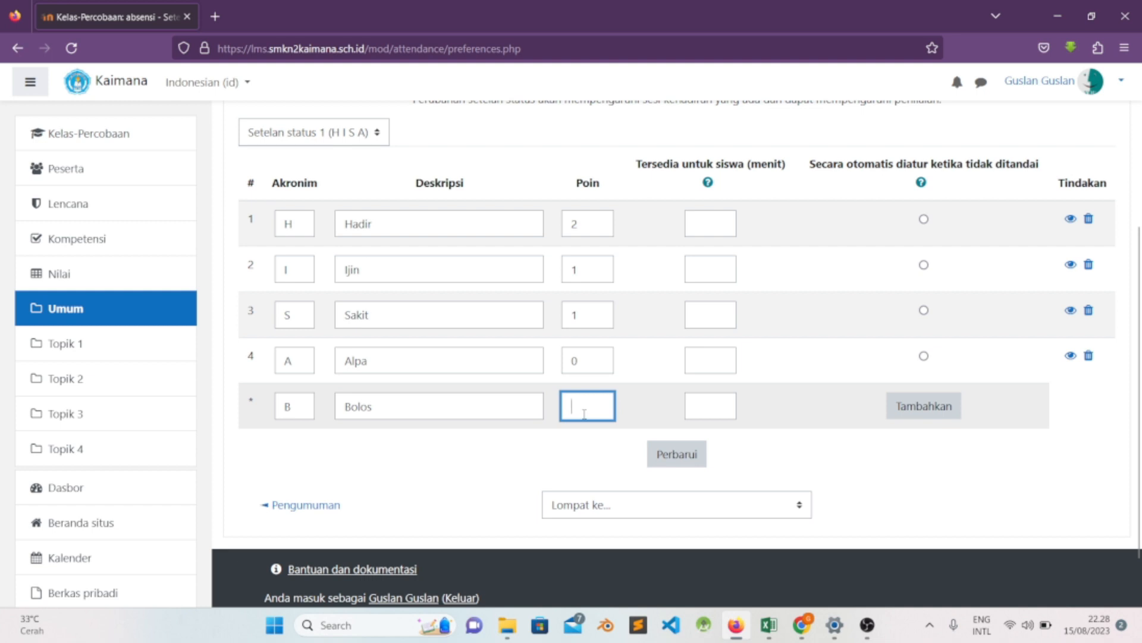
text(-1)
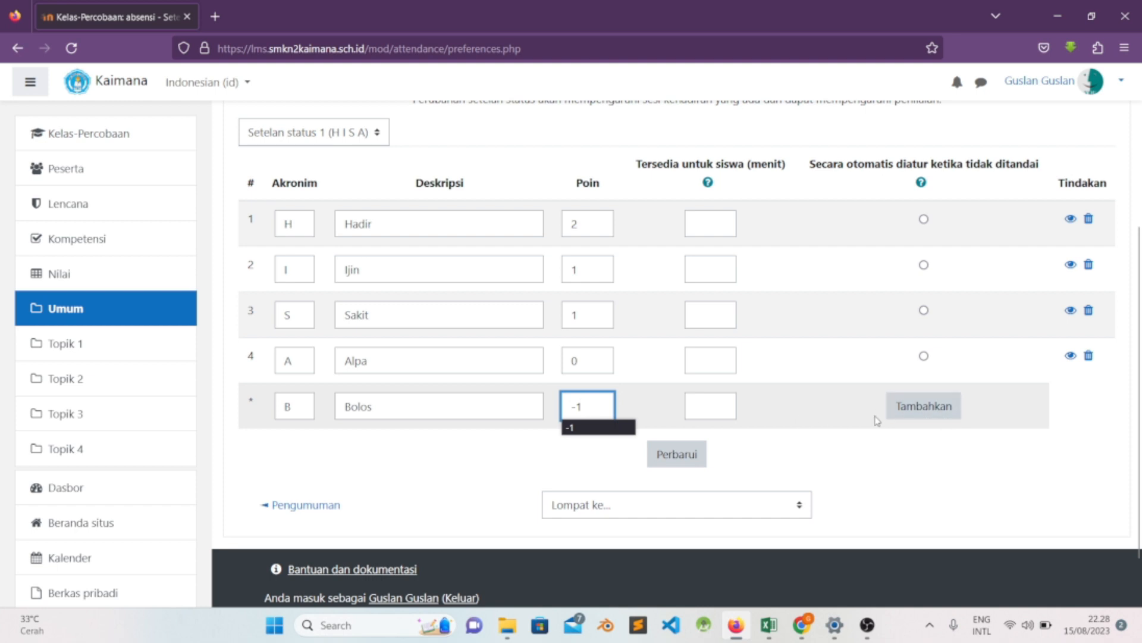
click(947, 411)
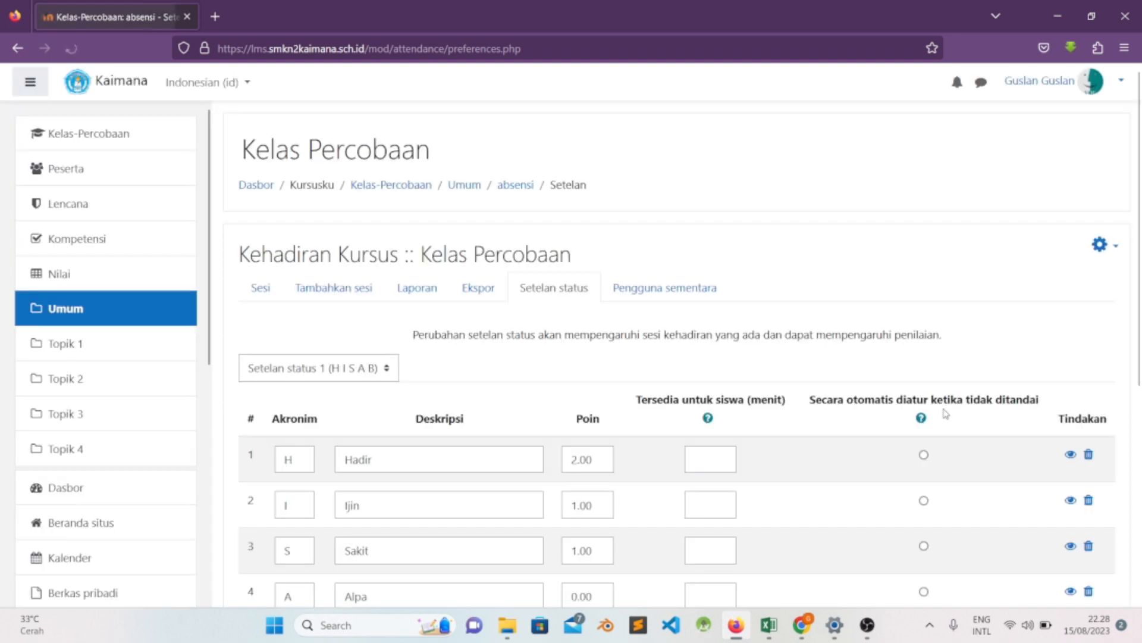
- Save the changes to status set 1 and check its list of statuses
scroll(726, 379, down, 5)
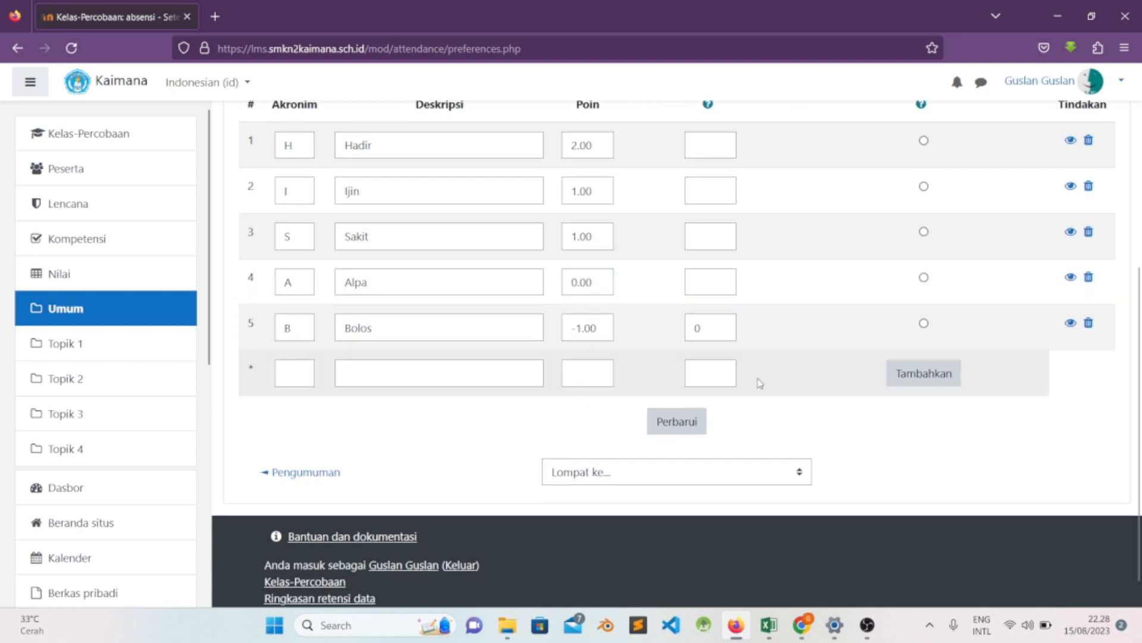
click(678, 424)
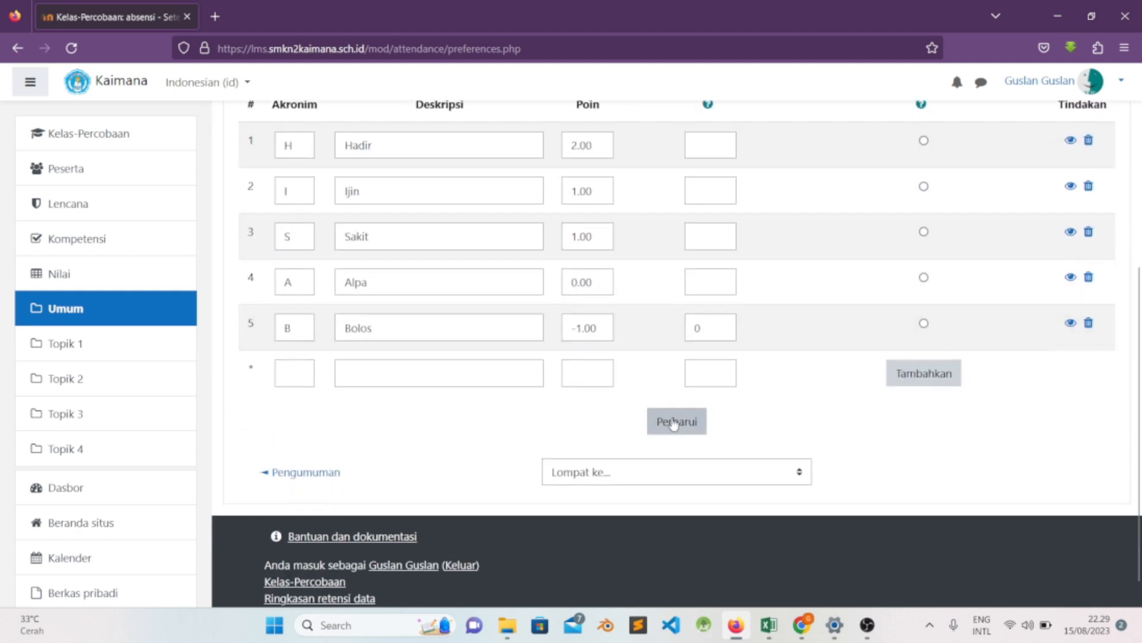
click(674, 424)
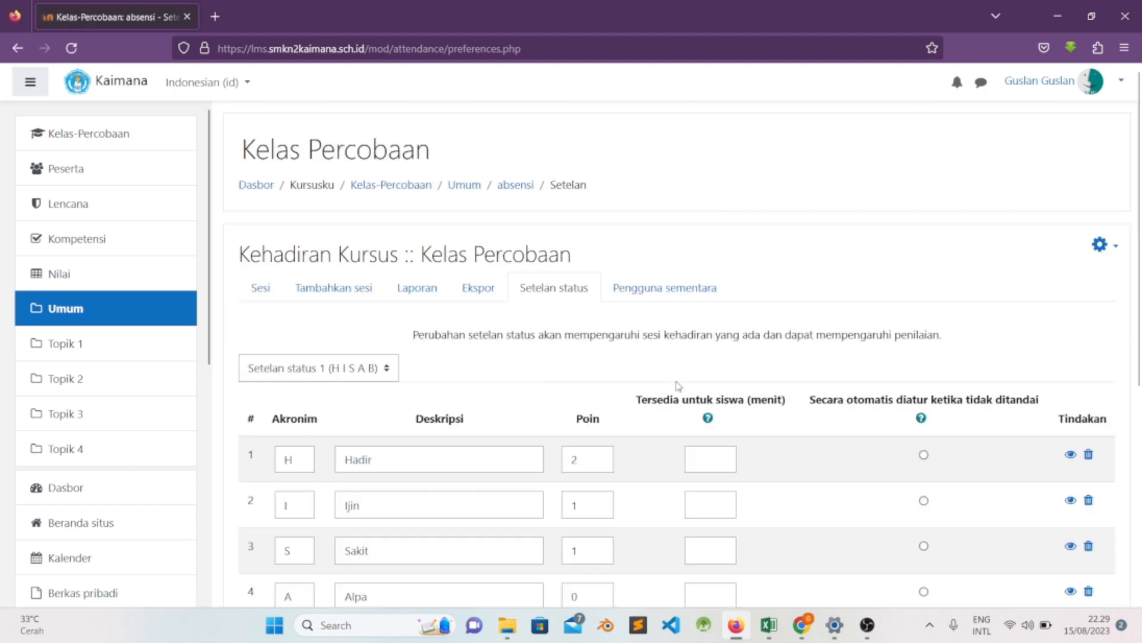
scroll(677, 387, down, 3)
scroll(678, 386, up, 2)
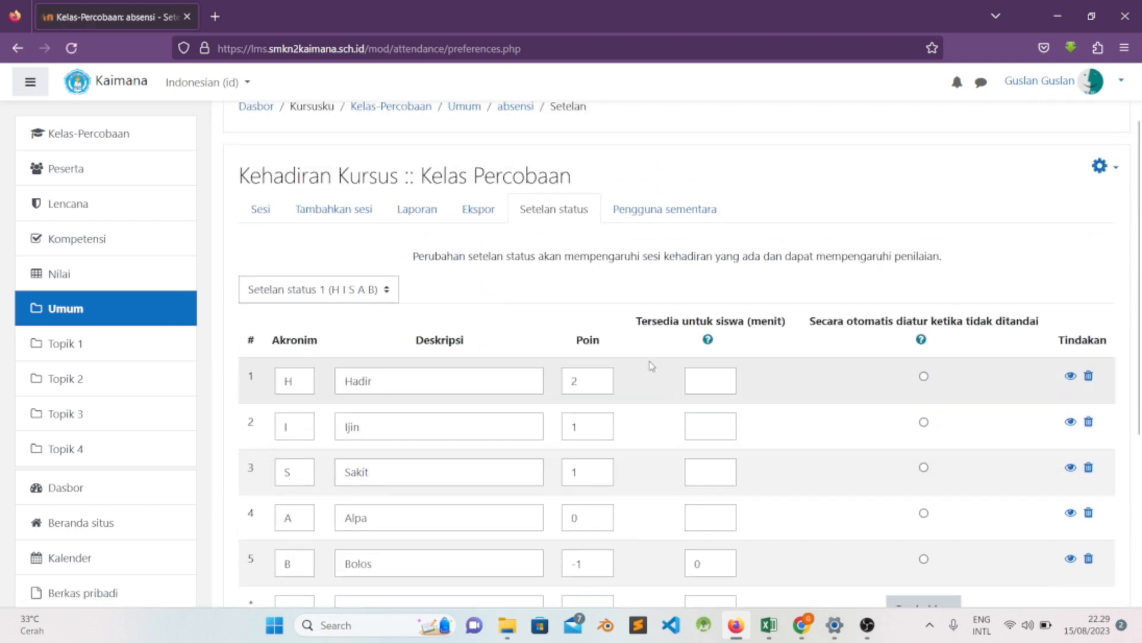
- Open attendance taking for the 24 July 2023 session and examine its student list and status columns
click(269, 213)
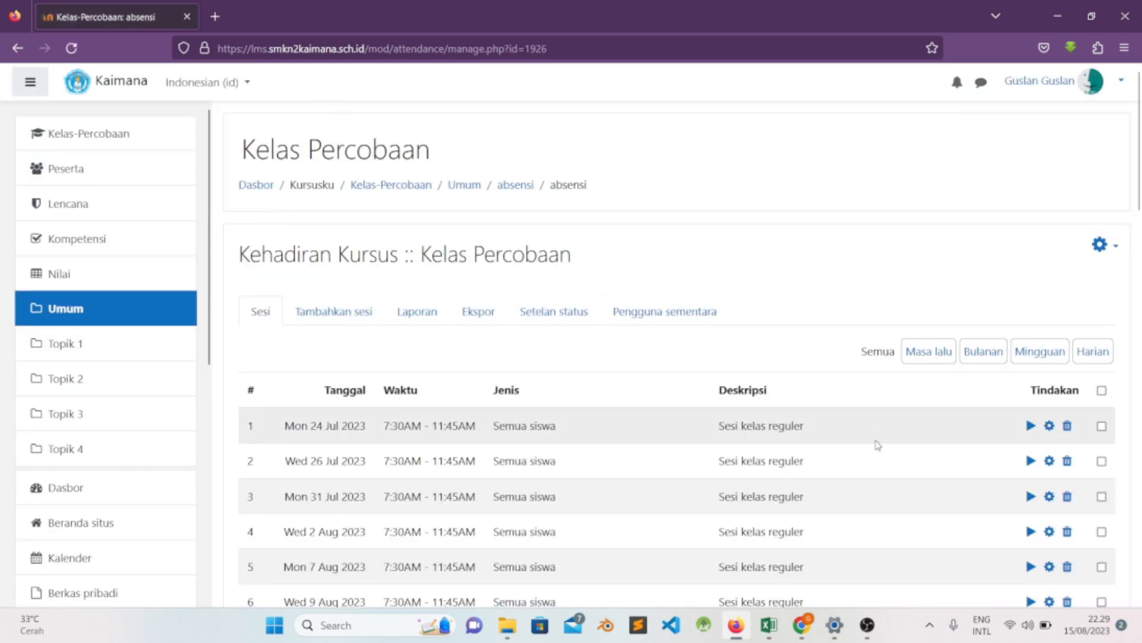
click(1030, 426)
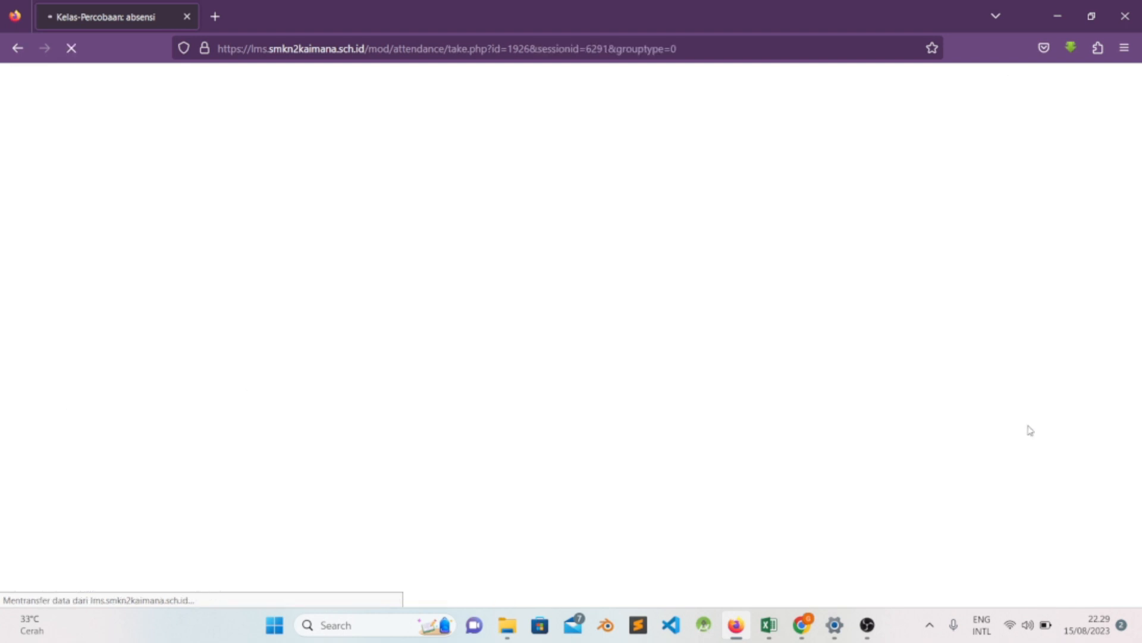
scroll(968, 398, down, 3)
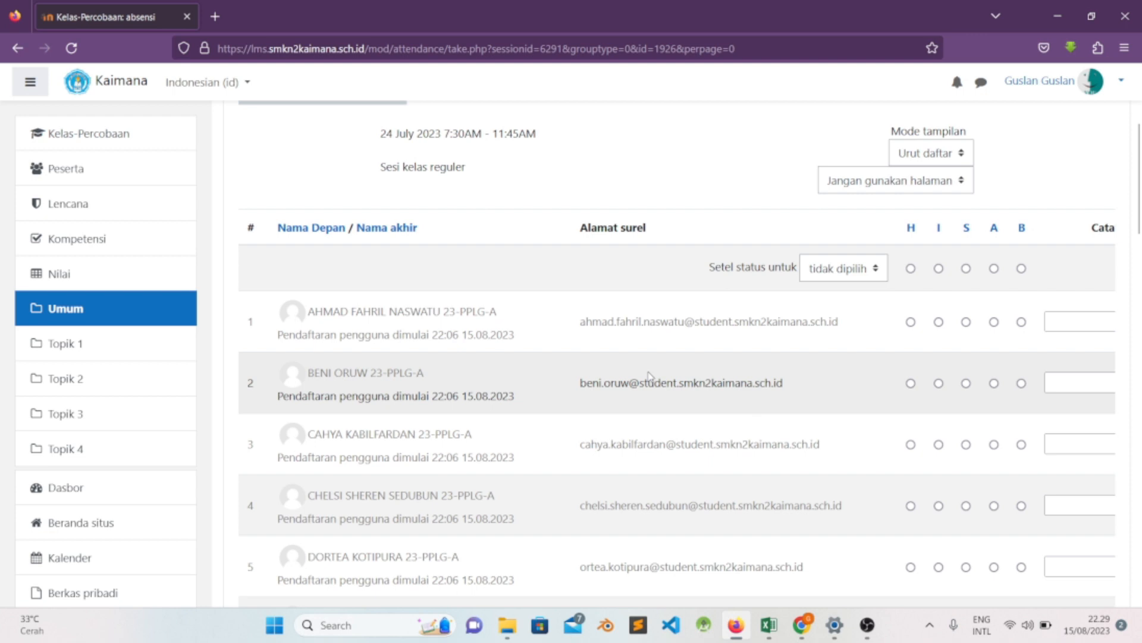
scroll(648, 375, up, 4)
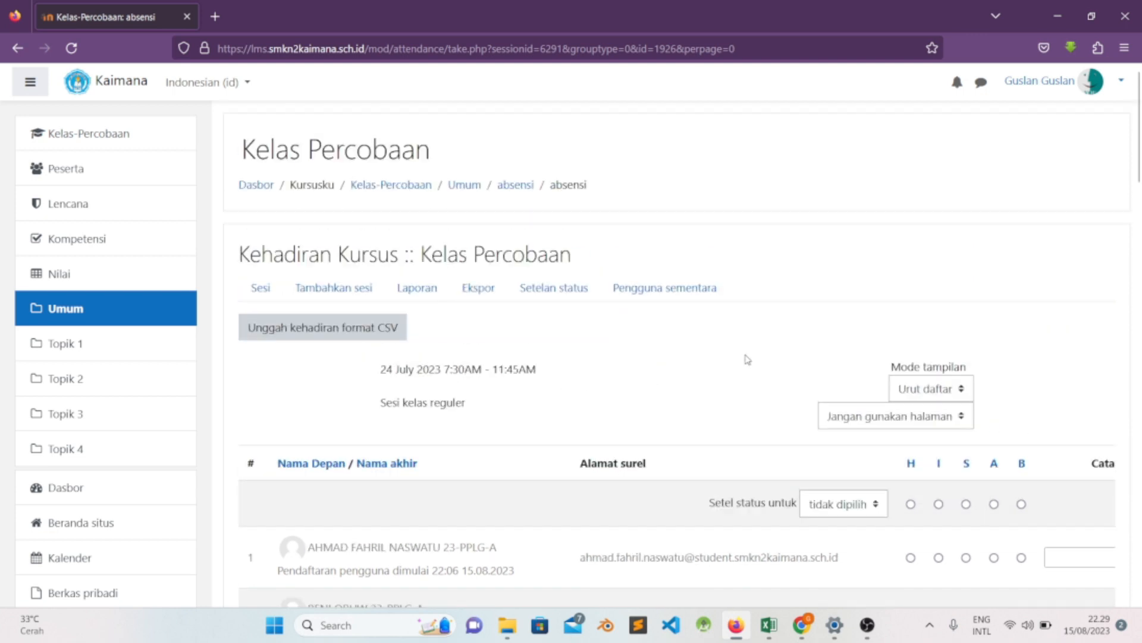
scroll(746, 364, down, 1)
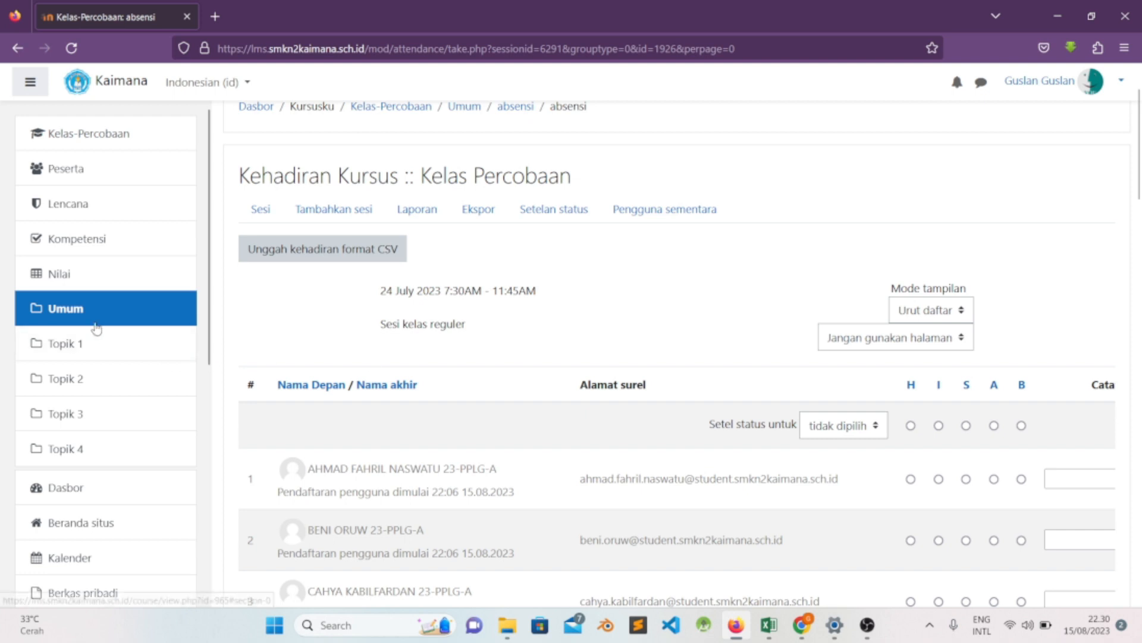
click(149, 310)
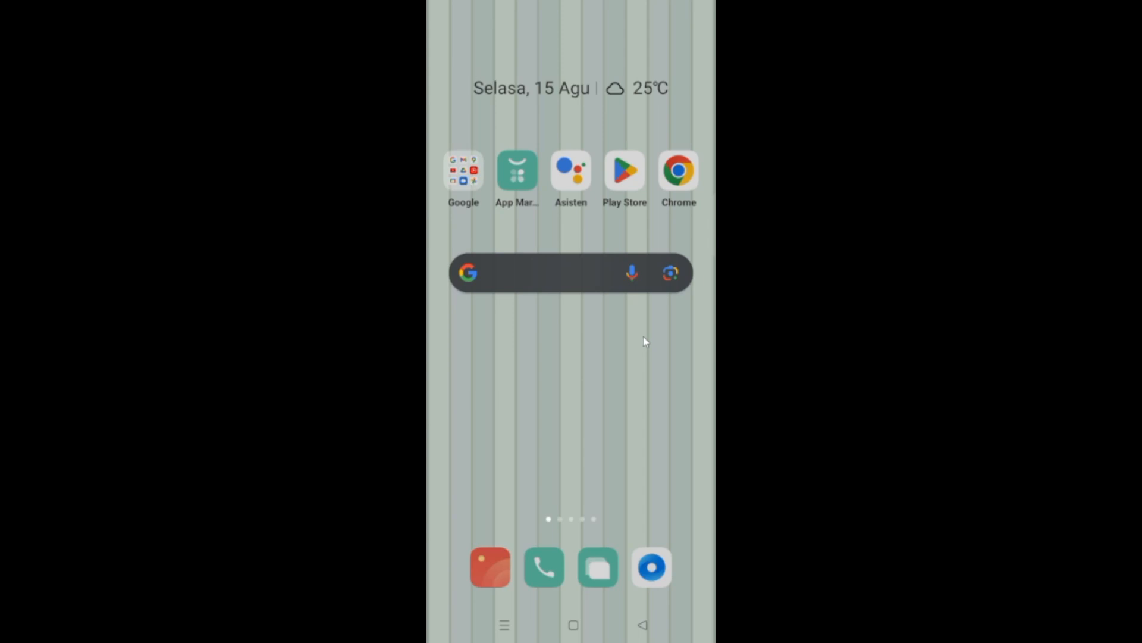
- Switch to the phone and open the Moodle mobile app on the SMKN 2 Kaimana dashboard
scroll(646, 342, right, 1)
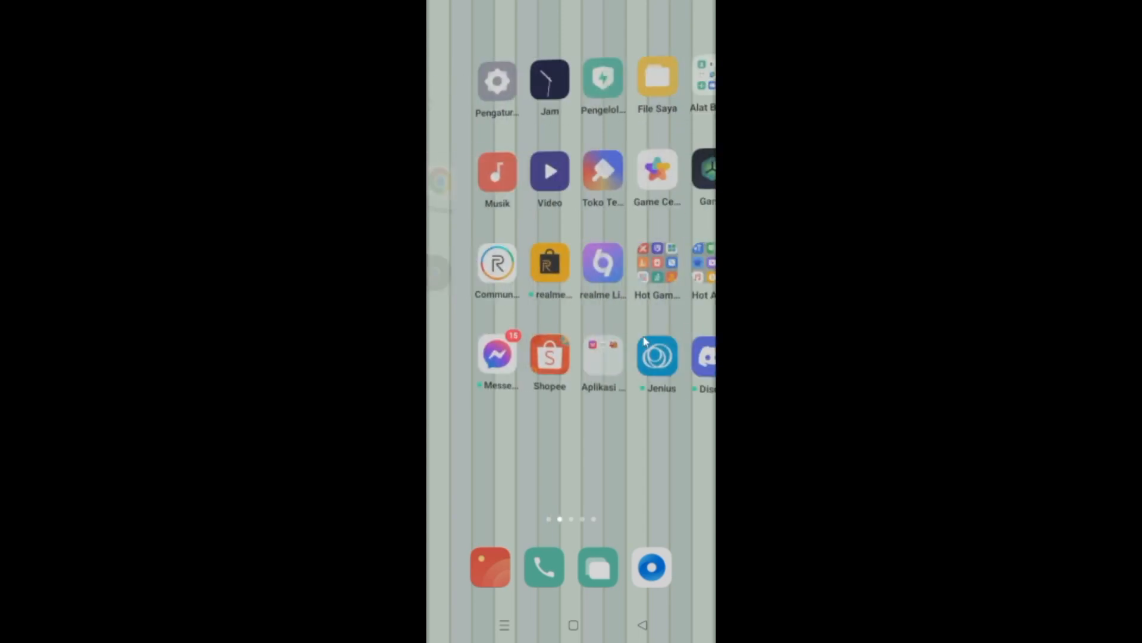
scroll(646, 341, right, 1)
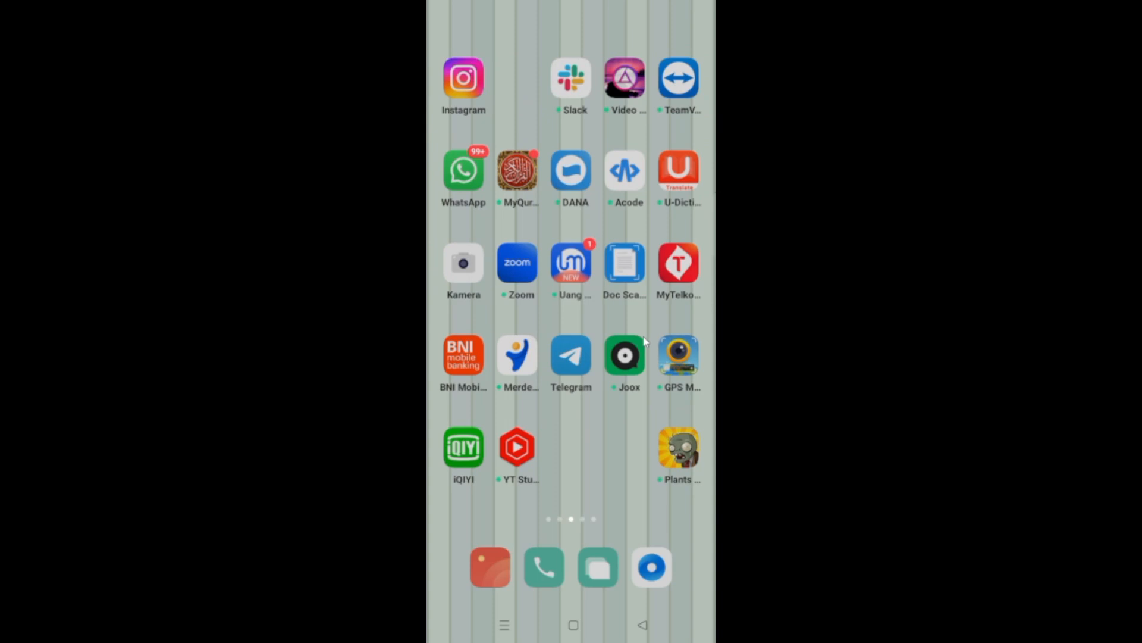
scroll(645, 342, right, 1)
scroll(646, 342, right, 1)
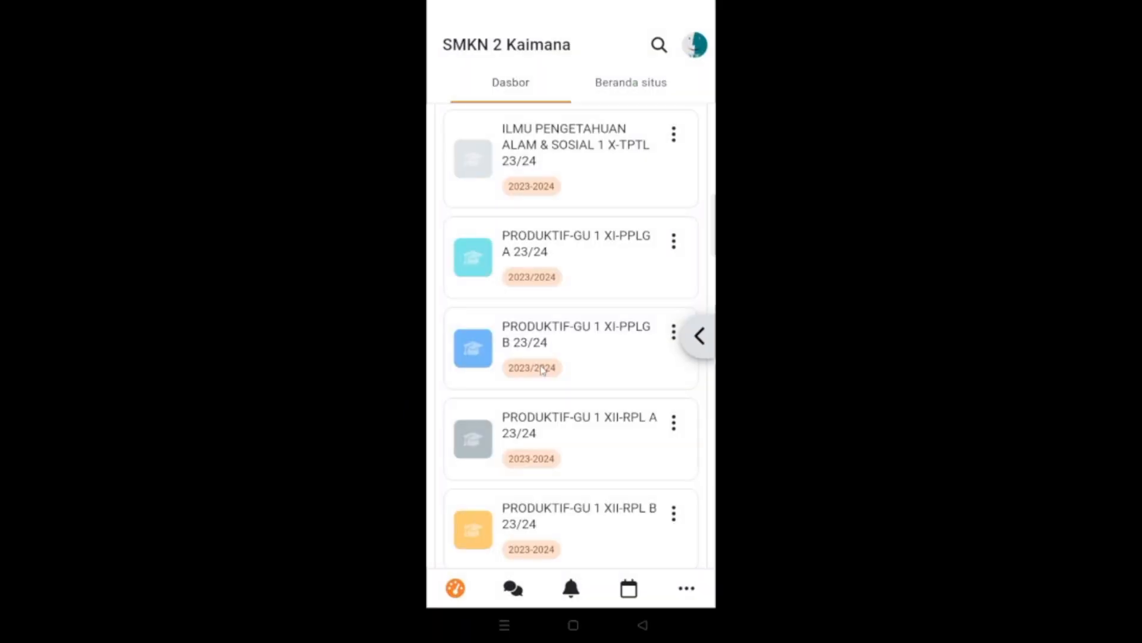
- Look through the dashboard's recently accessed and ongoing courses for Kelas Percobaan
scroll(543, 369, up, 5)
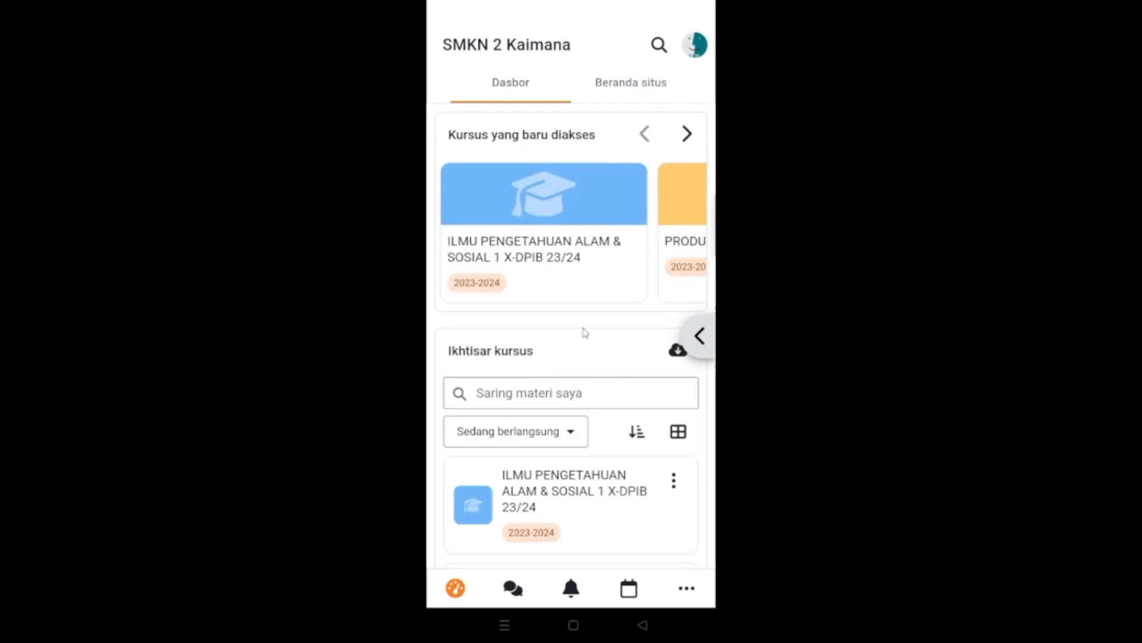
scroll(585, 332, down, 5)
scroll(585, 332, up, 2)
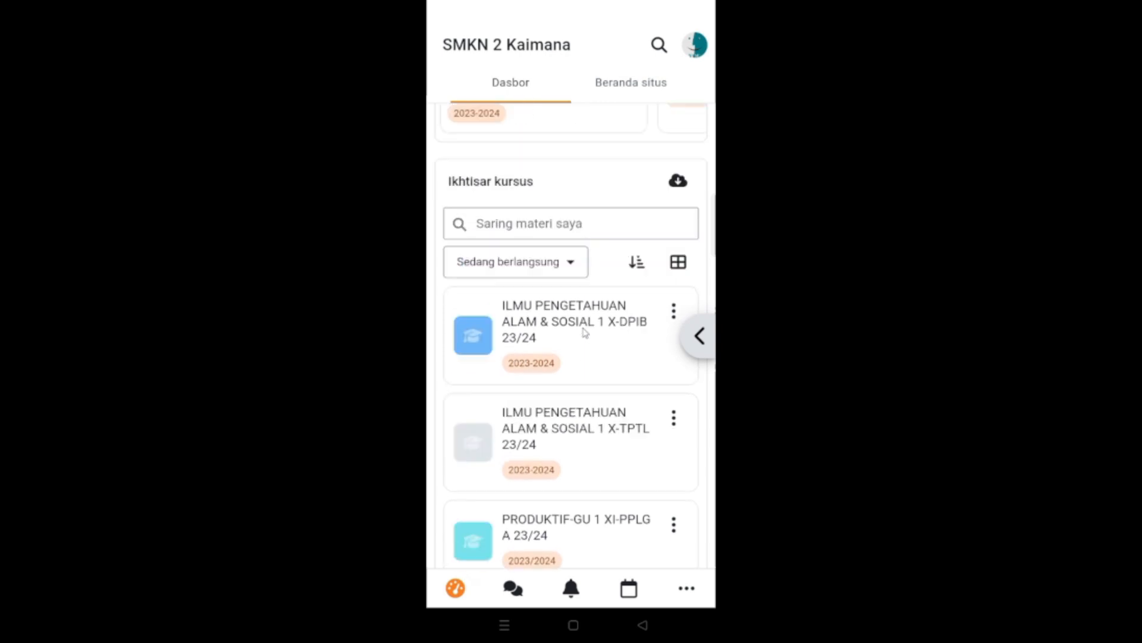
scroll(585, 332, up, 3)
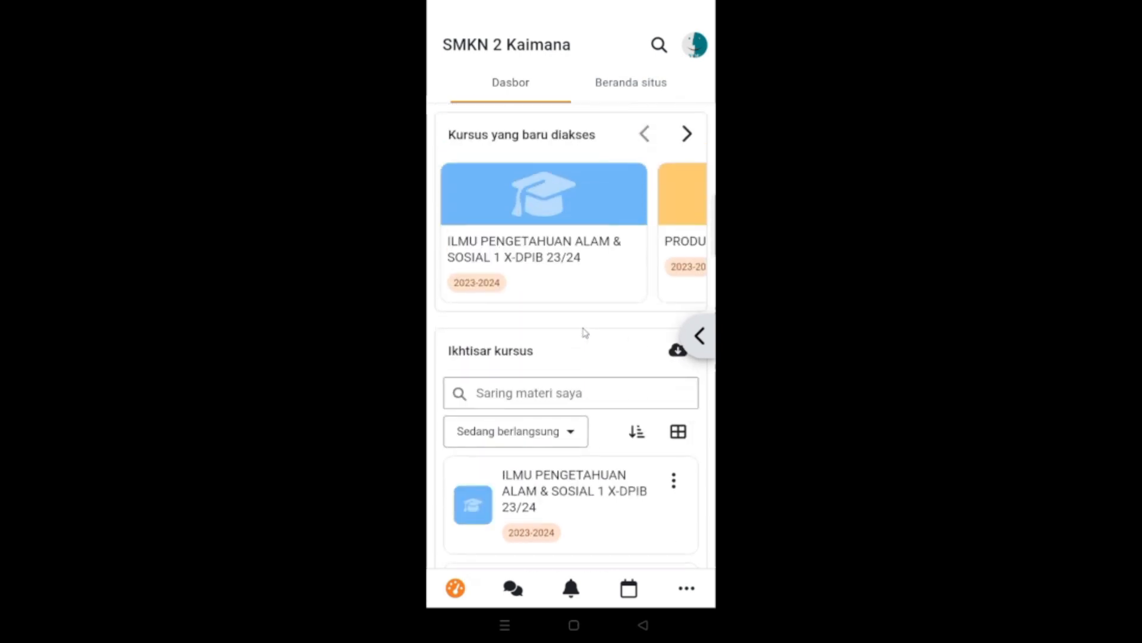
scroll(585, 332, down, 8)
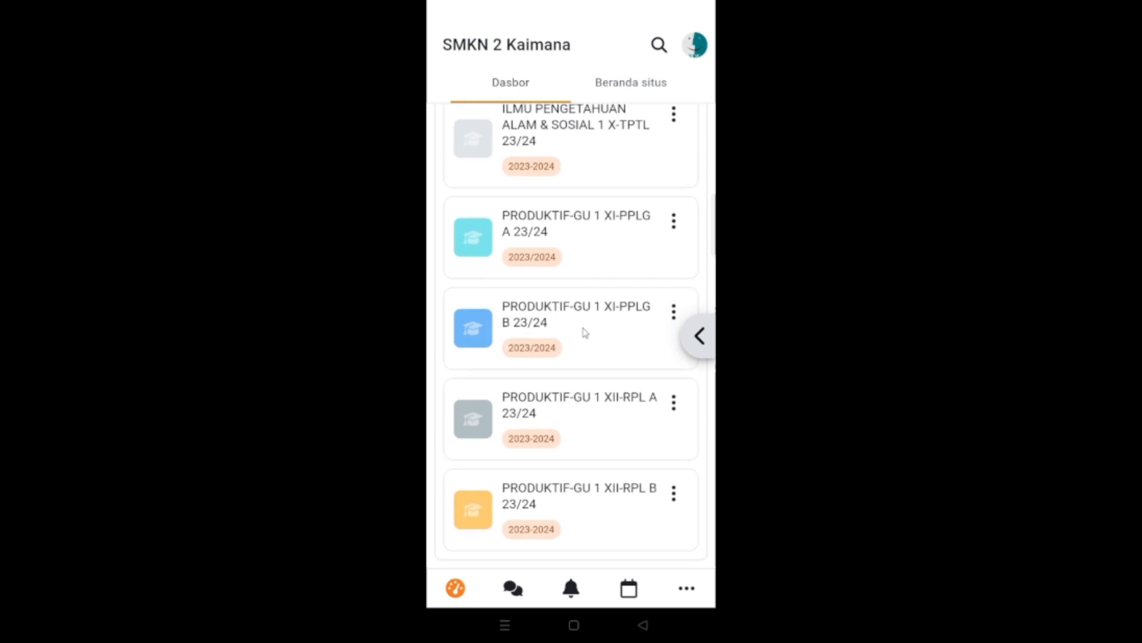
scroll(585, 332, up, 3)
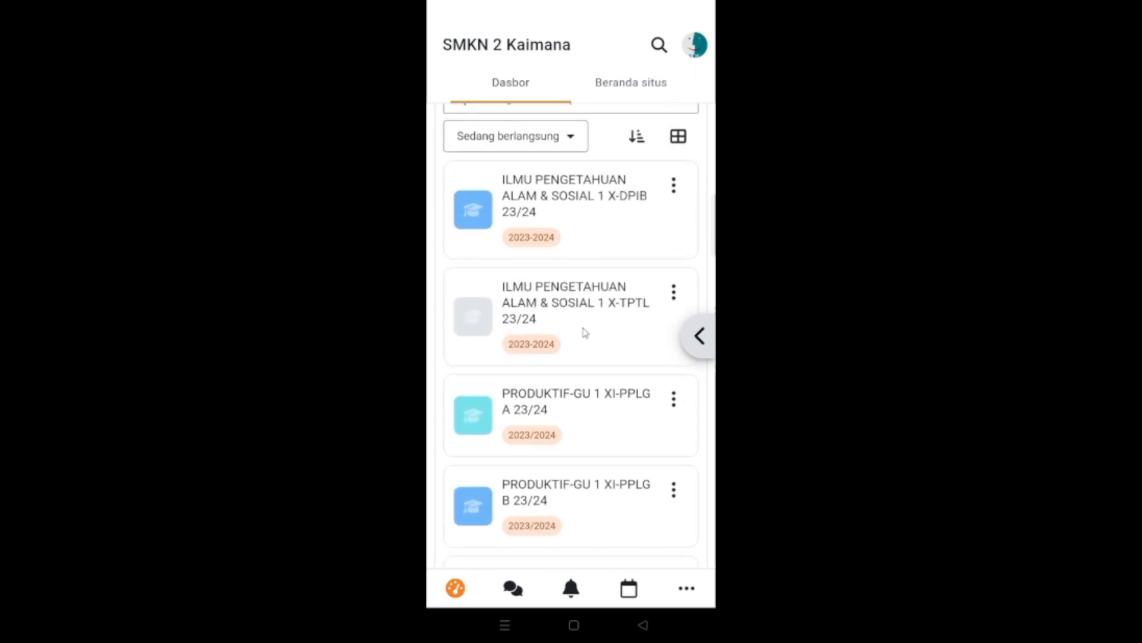
scroll(585, 332, up, 4)
scroll(584, 332, down, 5)
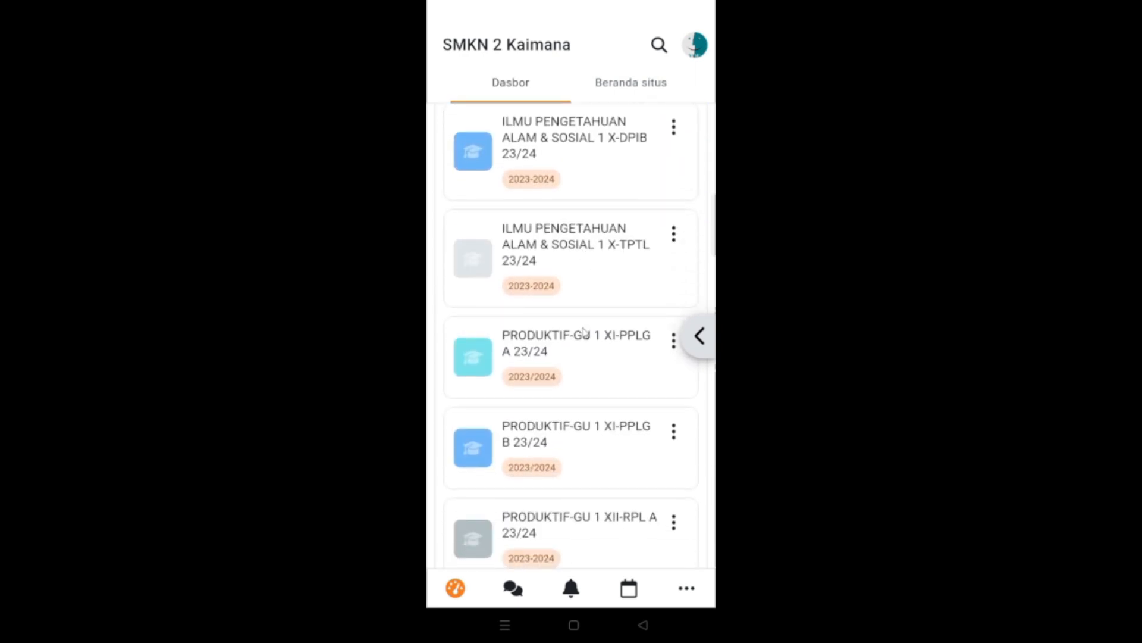
scroll(585, 332, up, 6)
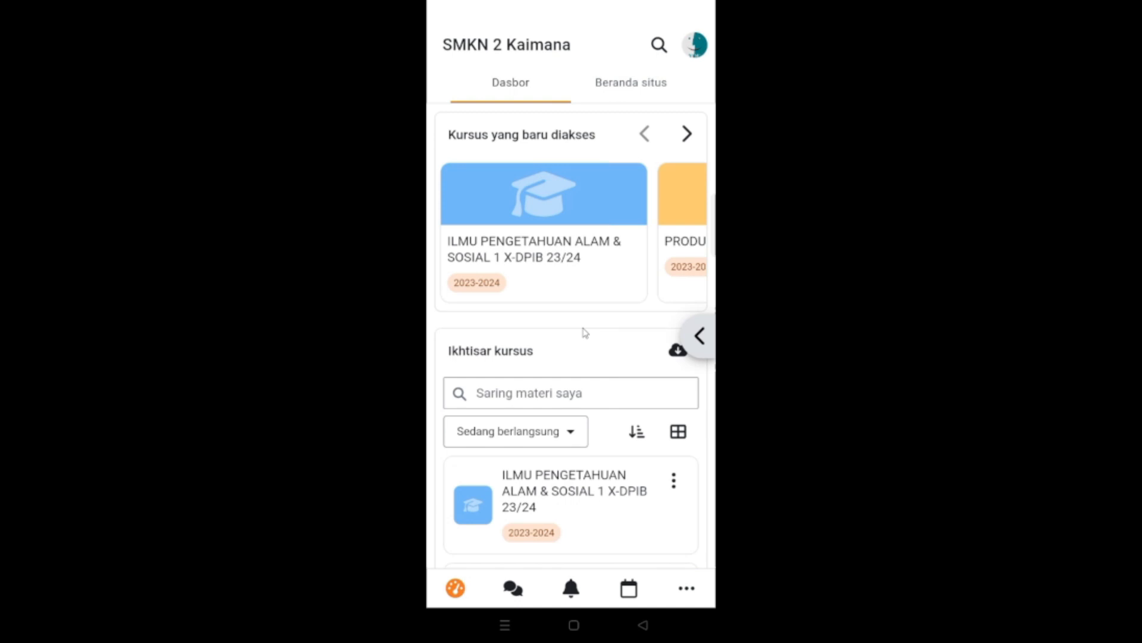
- Refresh the mobile dashboard and open the Kelas Percobaan course
scroll(585, 332, up, 3)
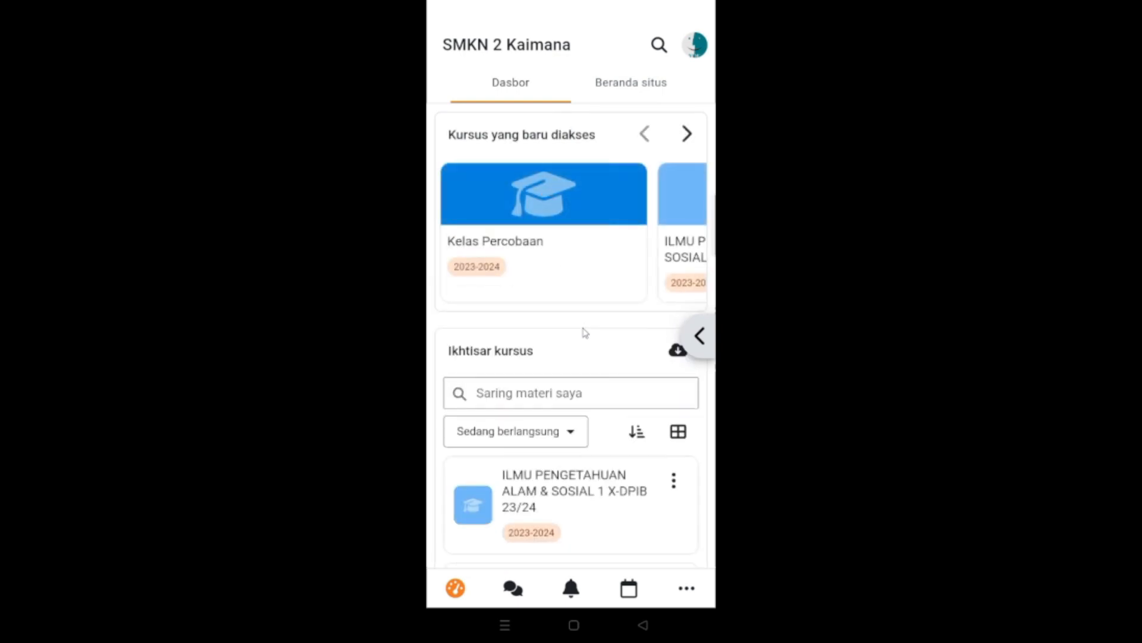
scroll(585, 332, down, 2)
scroll(585, 332, up, 2)
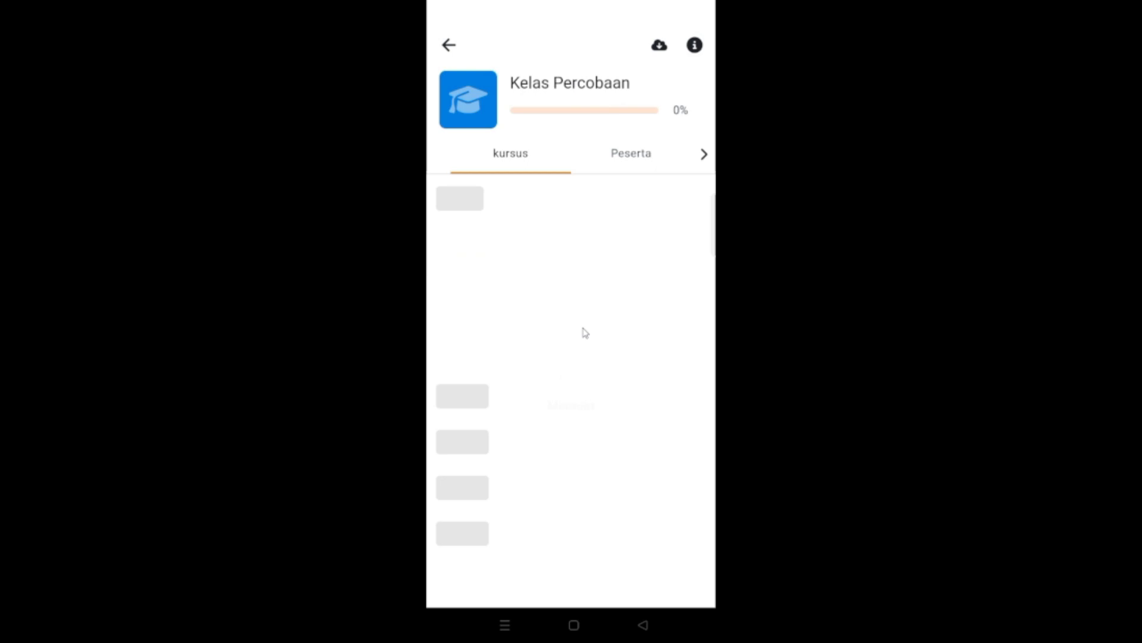
- Open the absensi activity's attendance form and examine the H, I, S, A and B options for each student
click(585, 332)
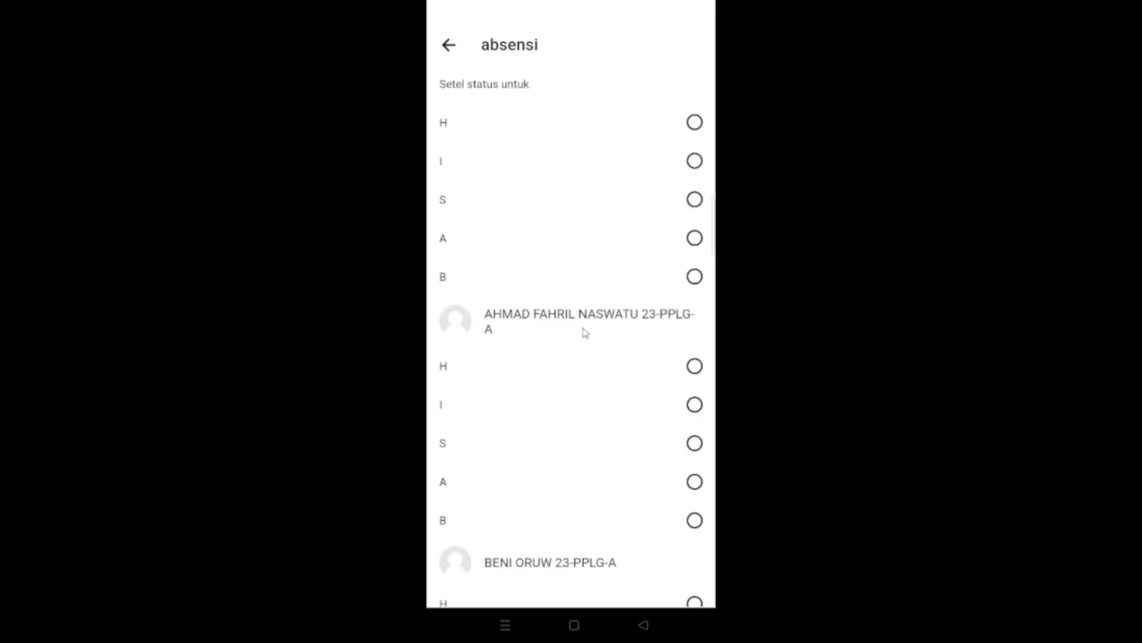
scroll(585, 332, down, 1)
scroll(585, 332, up, 1)
scroll(585, 332, down, 1)
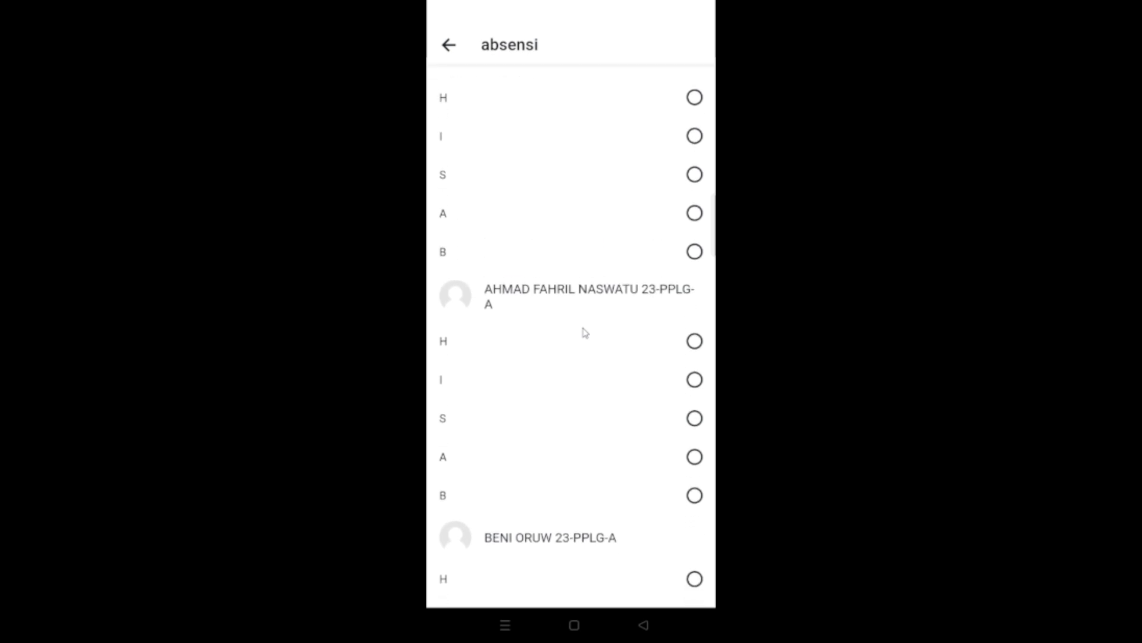
scroll(585, 332, up, 1)
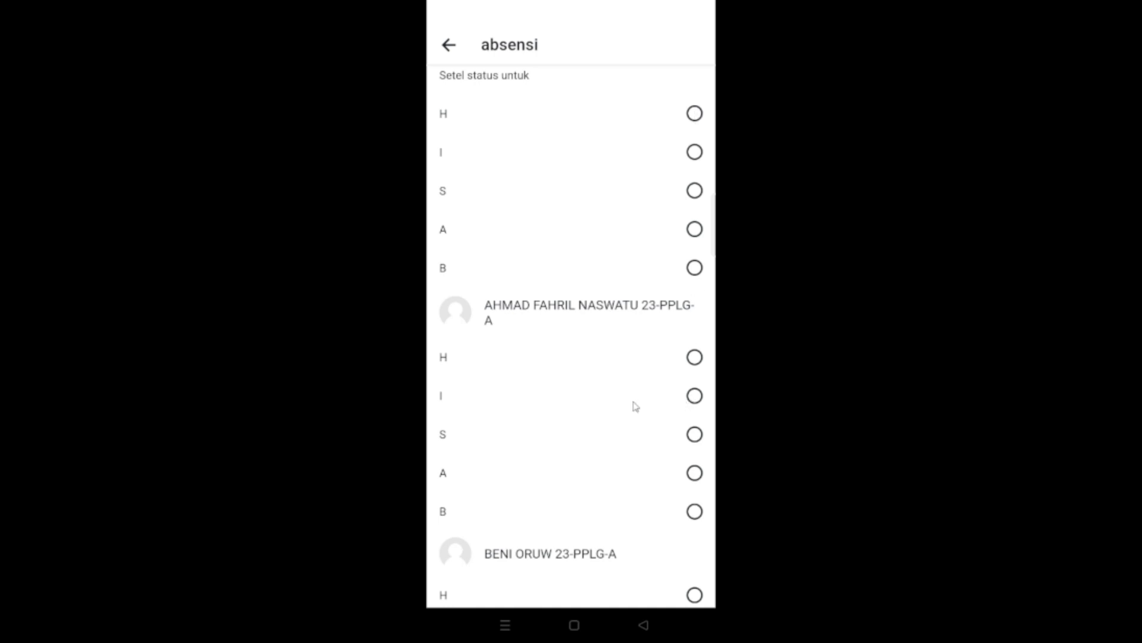
scroll(636, 405, down, 3)
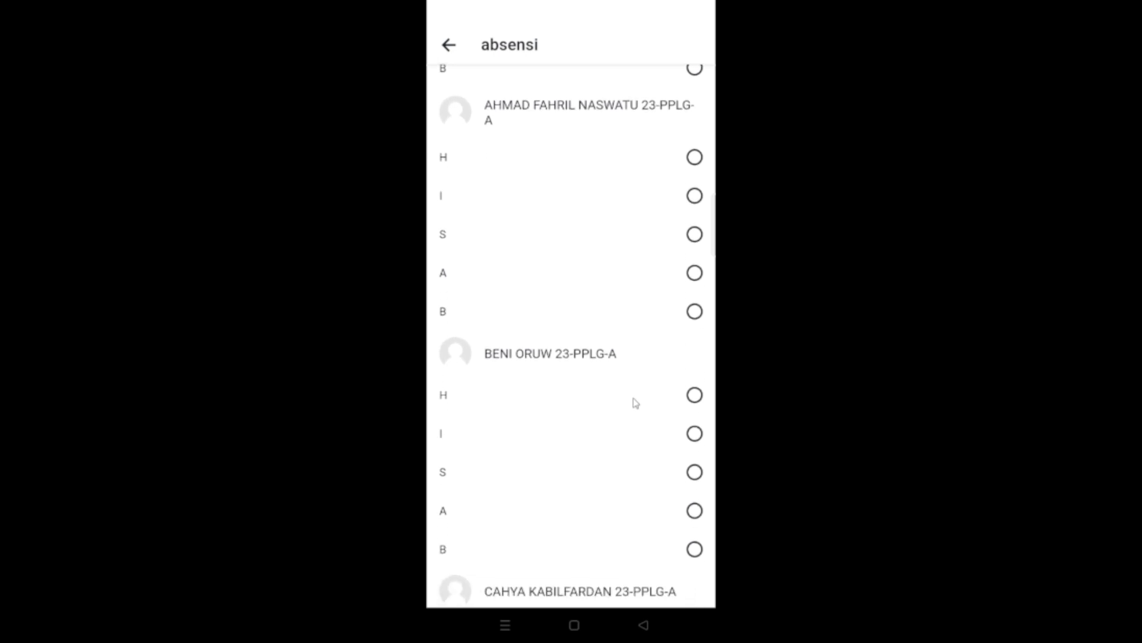
scroll(635, 404, up, 3)
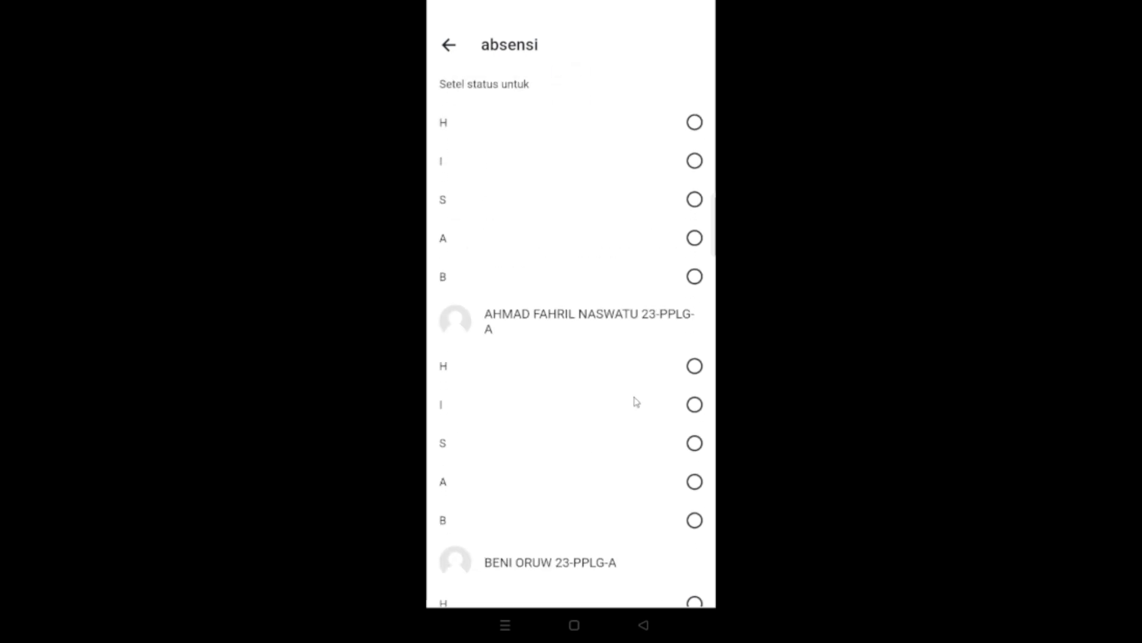
- Mark the first student in the absensi attendance form as H
scroll(576, 382, down, 3)
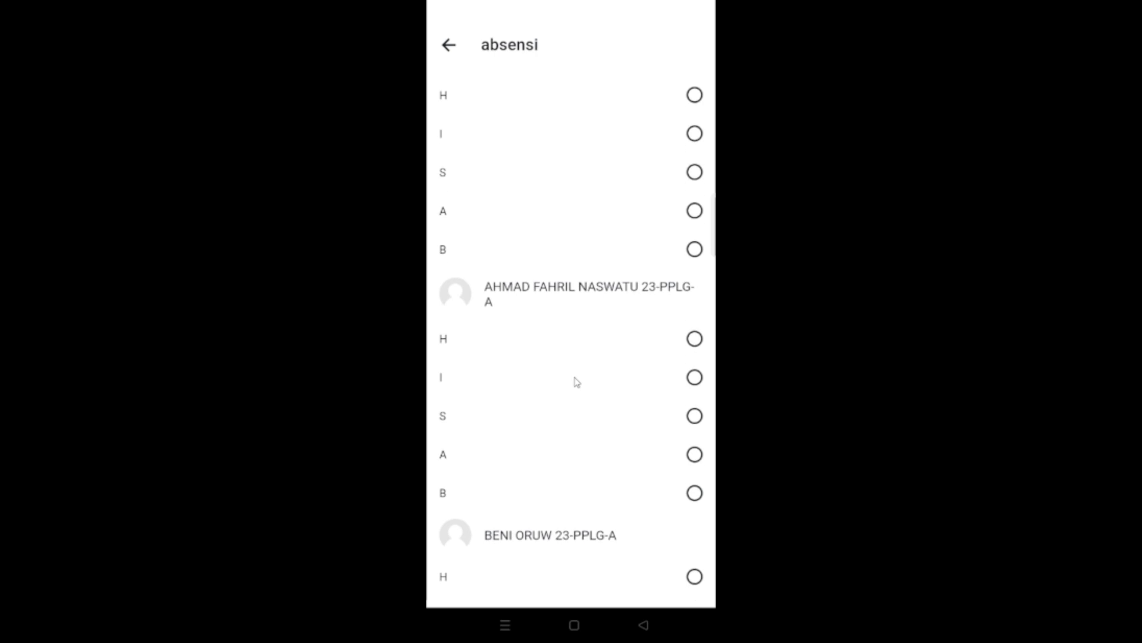
scroll(554, 255, up, 3)
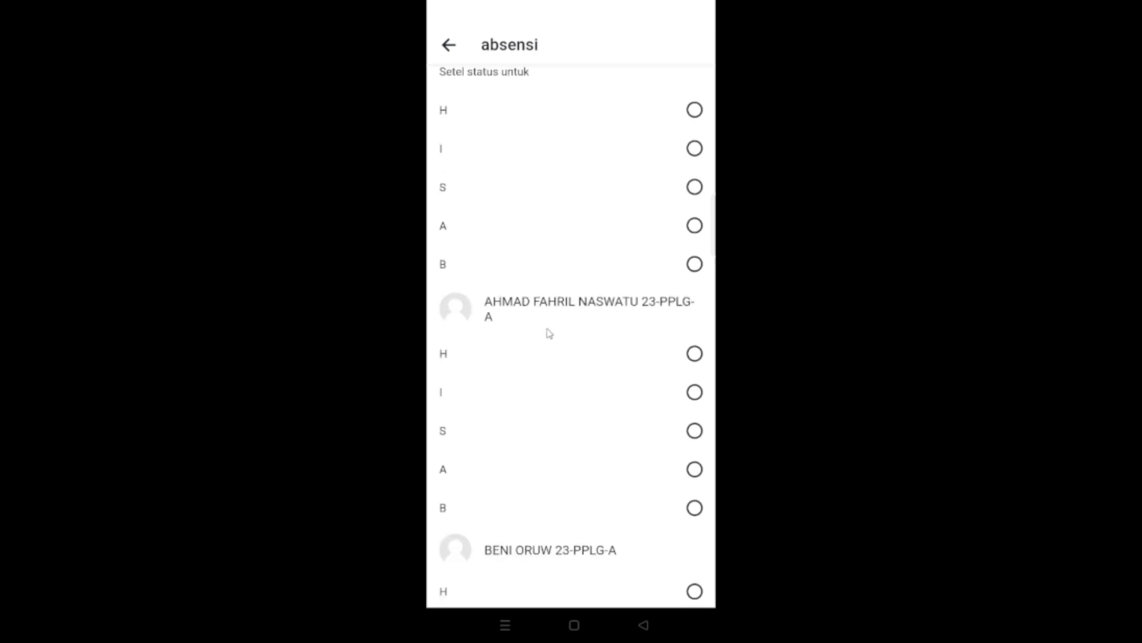
scroll(595, 286, down, 1)
scroll(619, 254, up, 2)
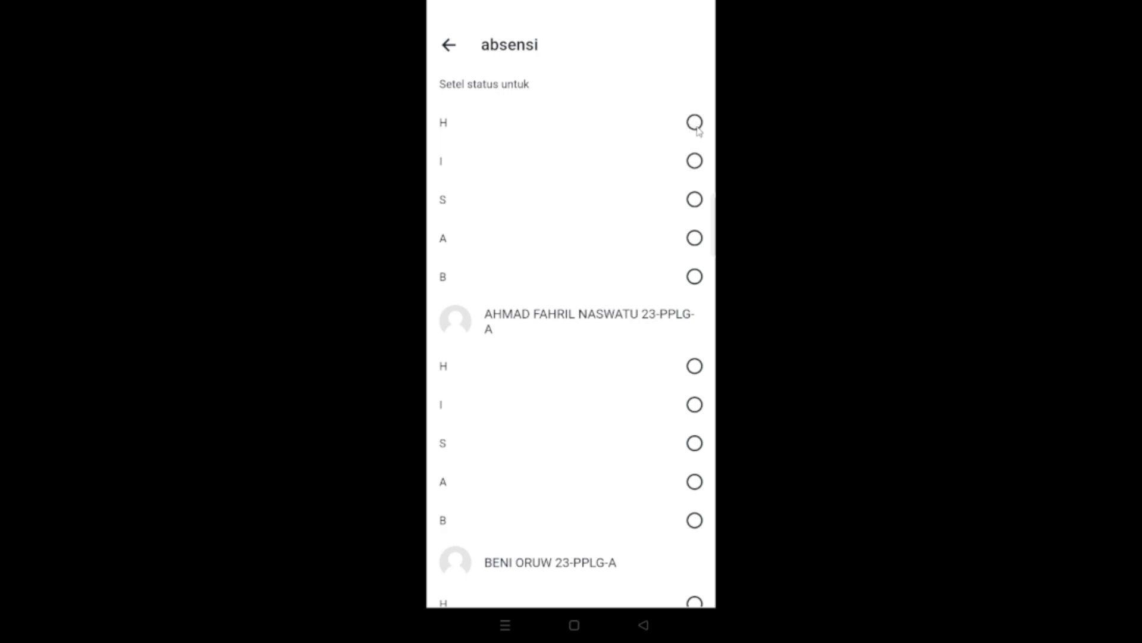
scroll(704, 135, down, 3)
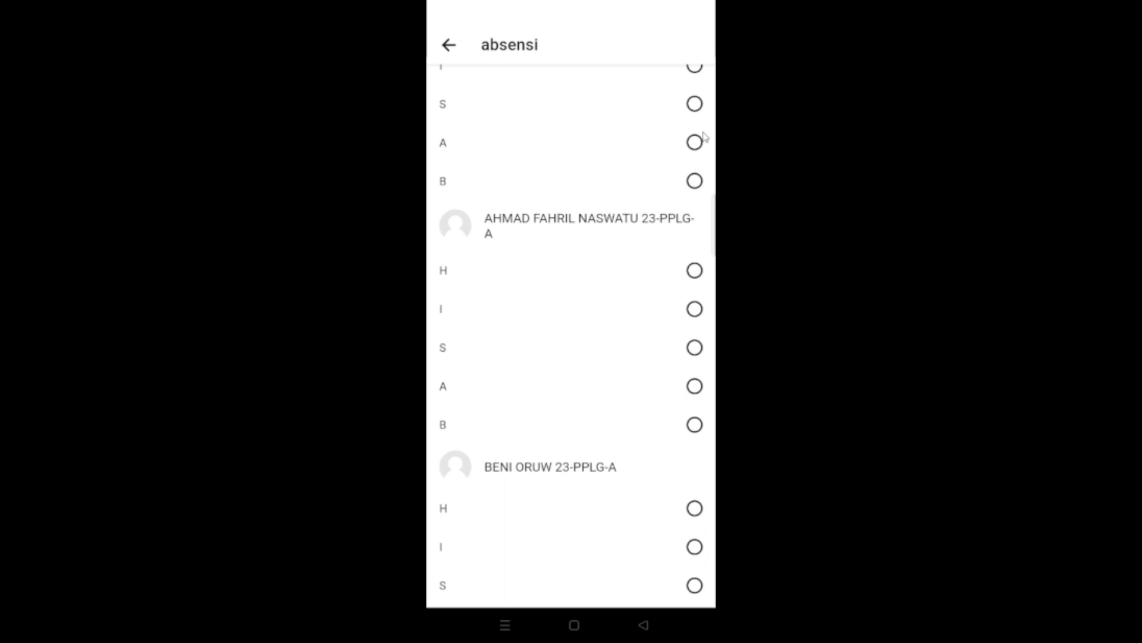
click(671, 289)
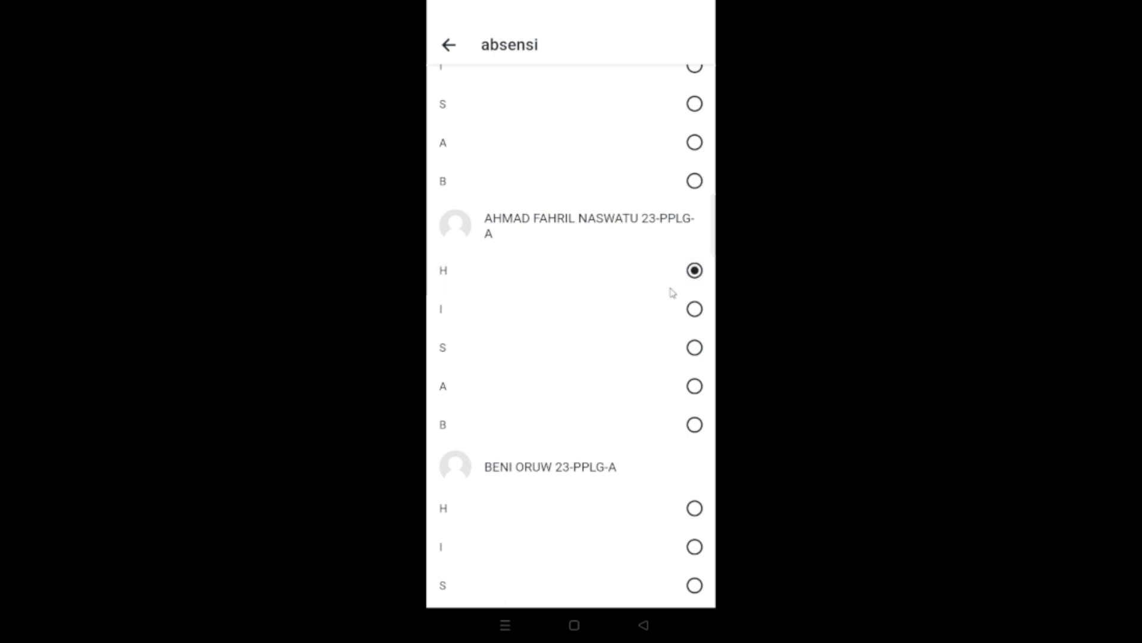
- Mark the second, third and fourth students in the list as H
scroll(672, 292, down, 3)
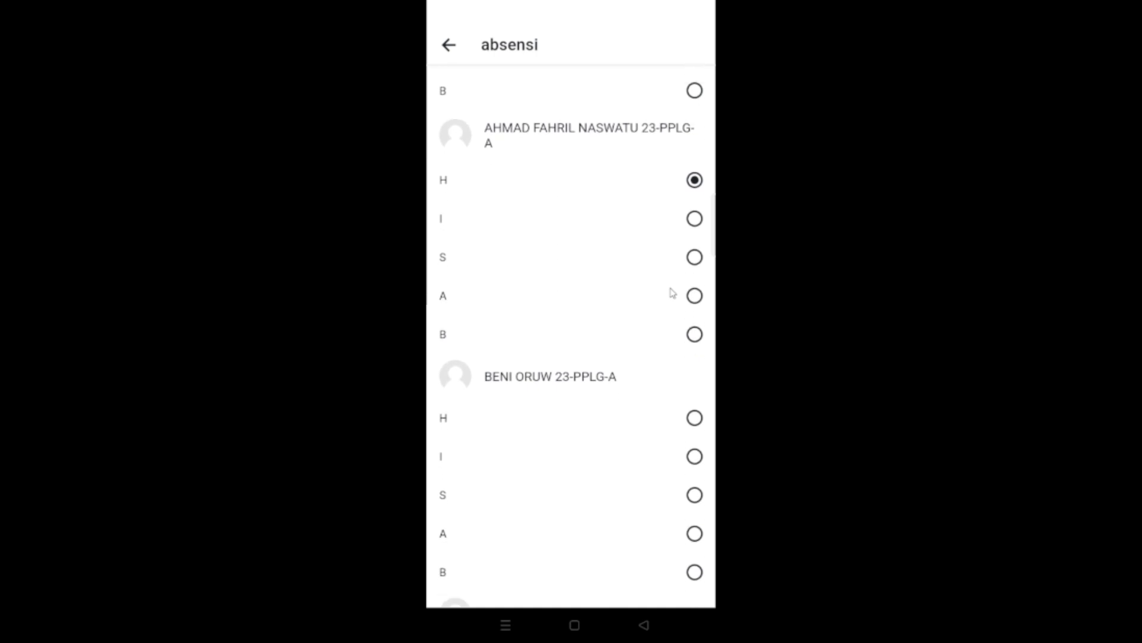
scroll(672, 292, down, 2)
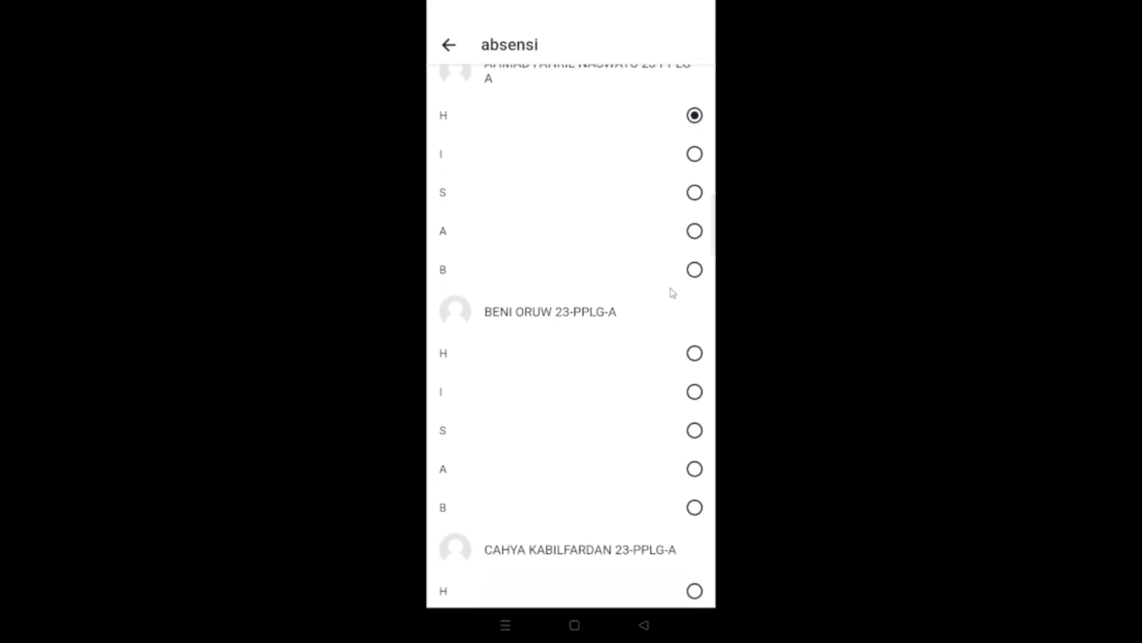
scroll(673, 291, up, 2)
scroll(673, 291, down, 3)
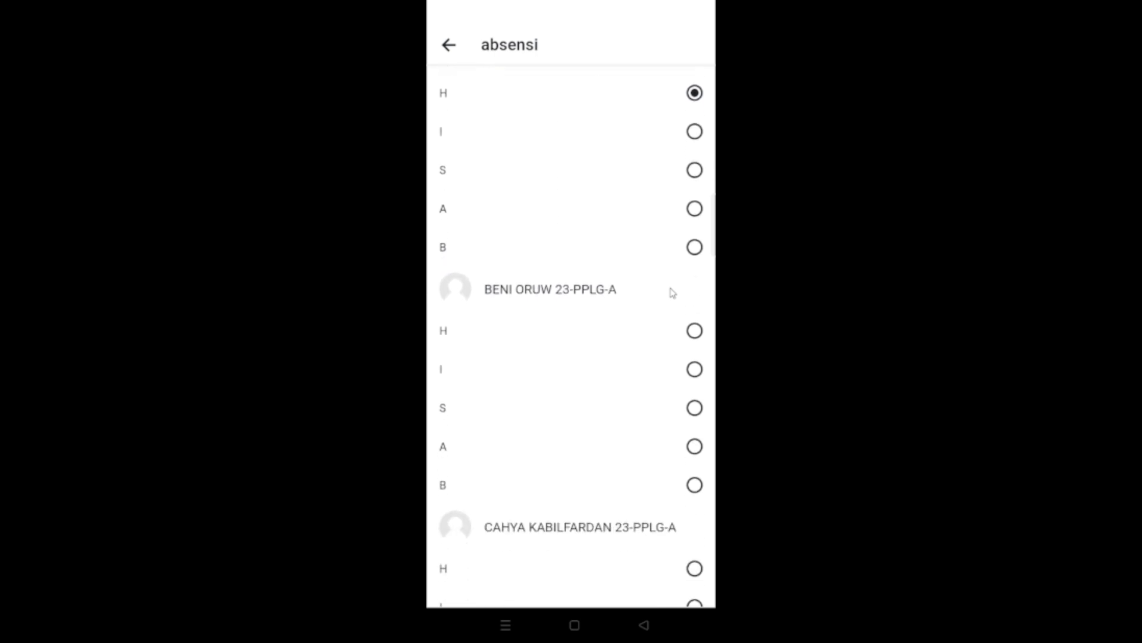
scroll(672, 292, down, 2)
scroll(672, 292, up, 2)
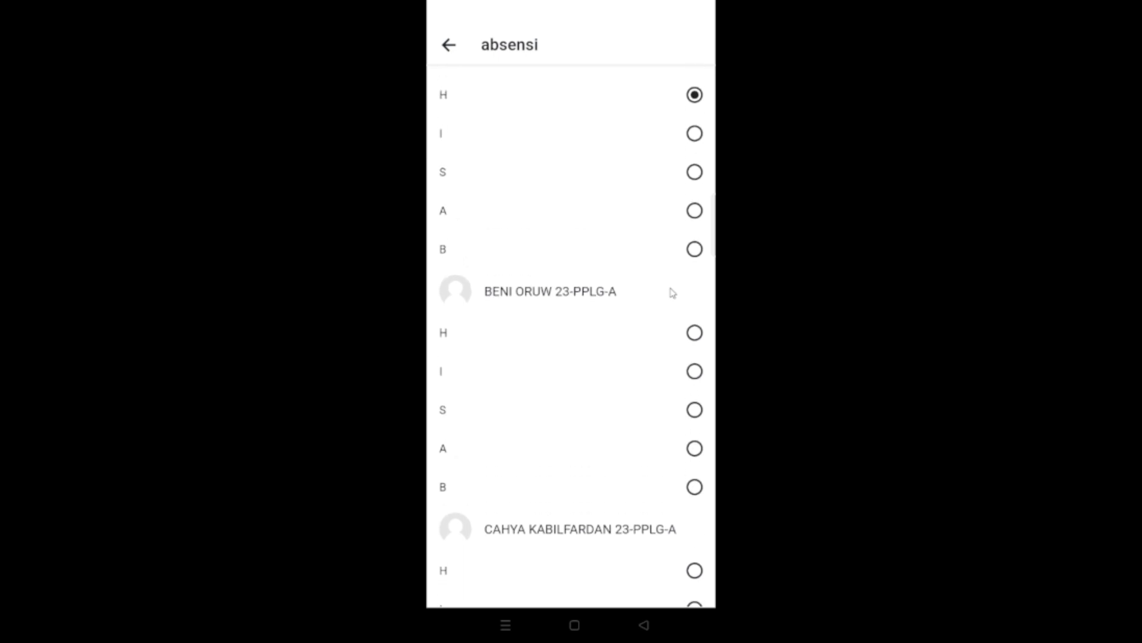
click(695, 332)
scroll(673, 292, down, 4)
click(695, 443)
scroll(672, 291, down, 5)
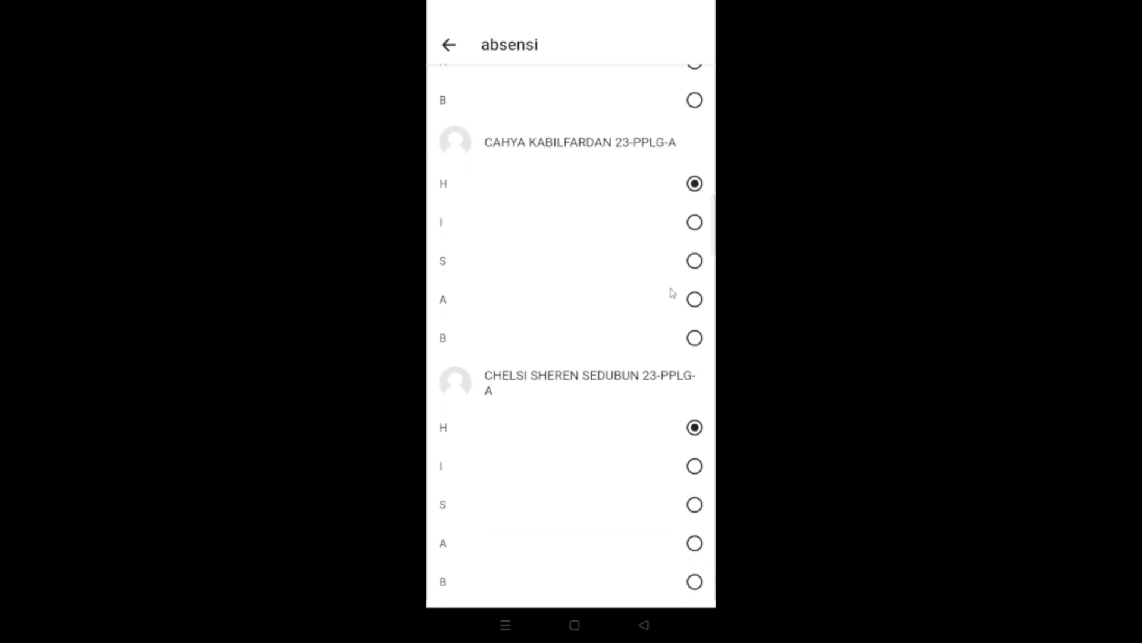
- Mark the fifth and sixth students as H and check the entries back to the start of the list
scroll(673, 293, down, 3)
click(694, 504)
scroll(673, 292, down, 5)
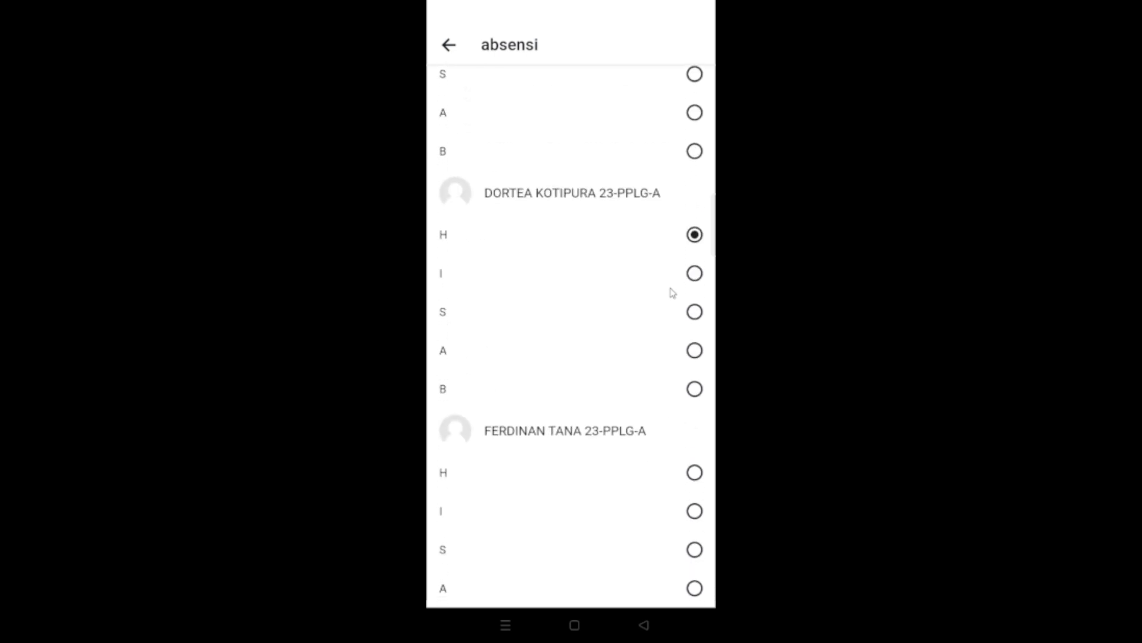
click(694, 454)
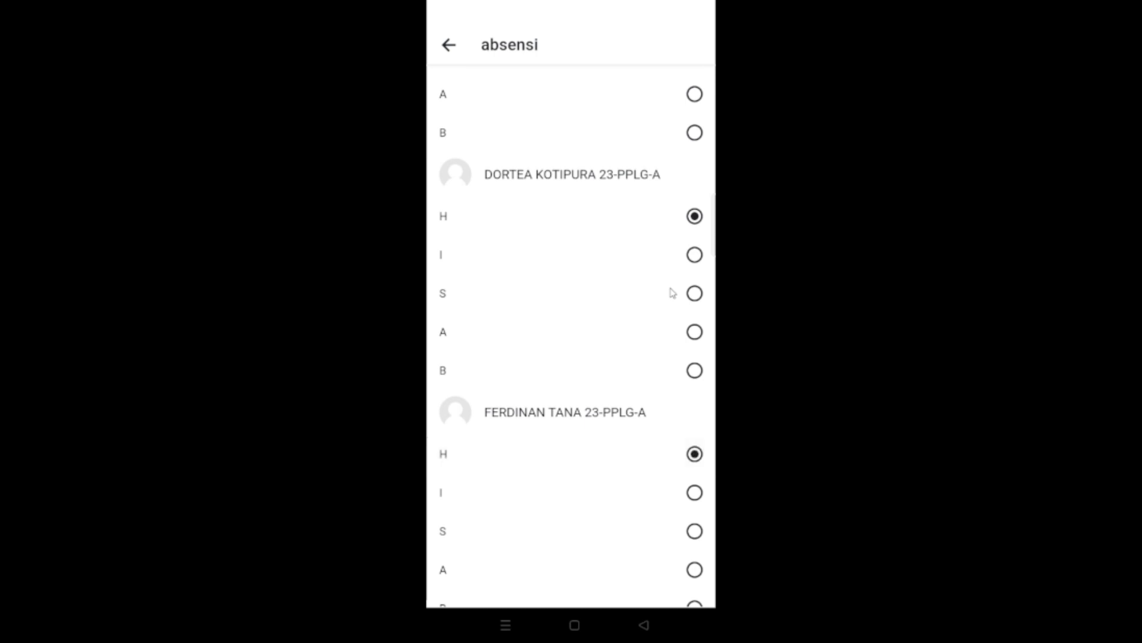
scroll(672, 292, down, 2)
scroll(672, 293, up, 10)
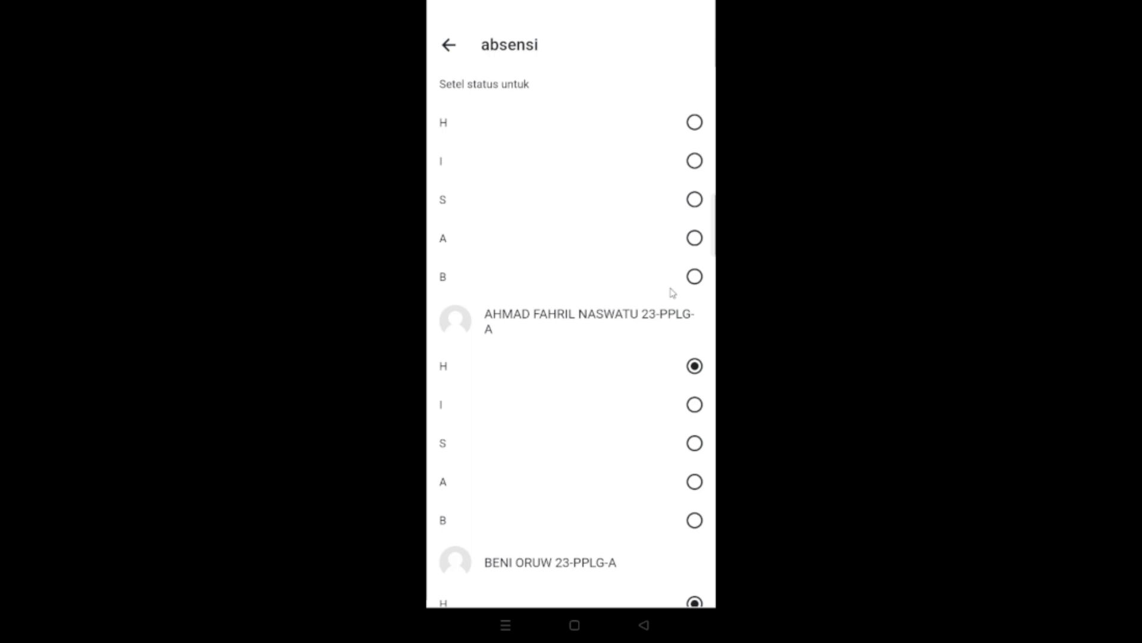
- Mark the seventh student as H, the eighth as I and the following one as H
scroll(672, 293, down, 15)
scroll(673, 293, down, 5)
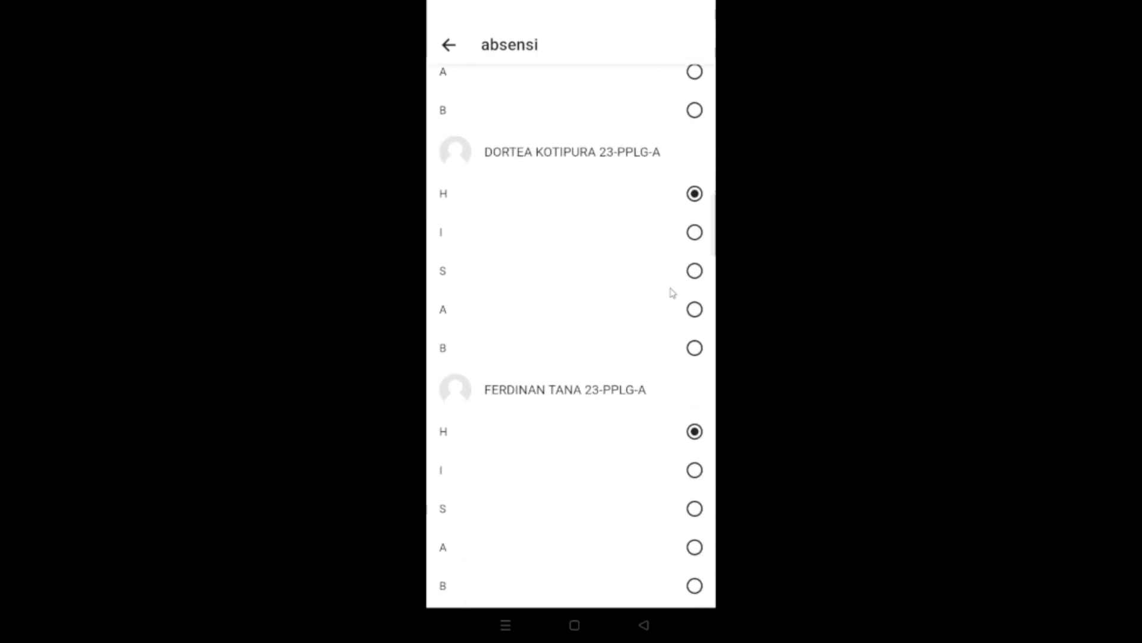
scroll(672, 293, down, 6)
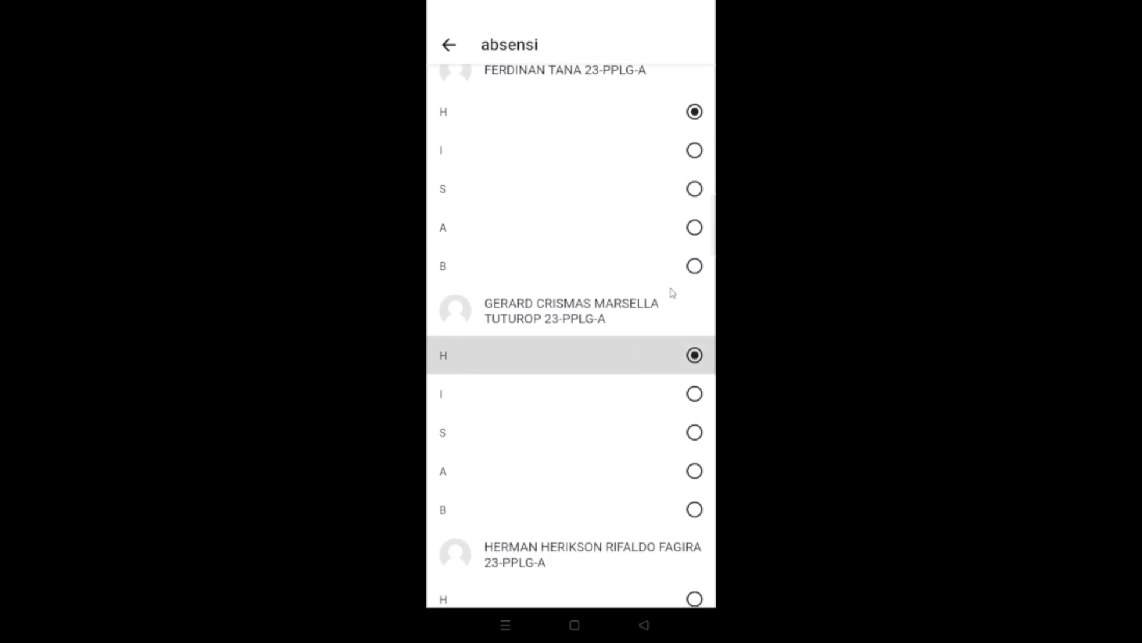
scroll(673, 293, down, 3)
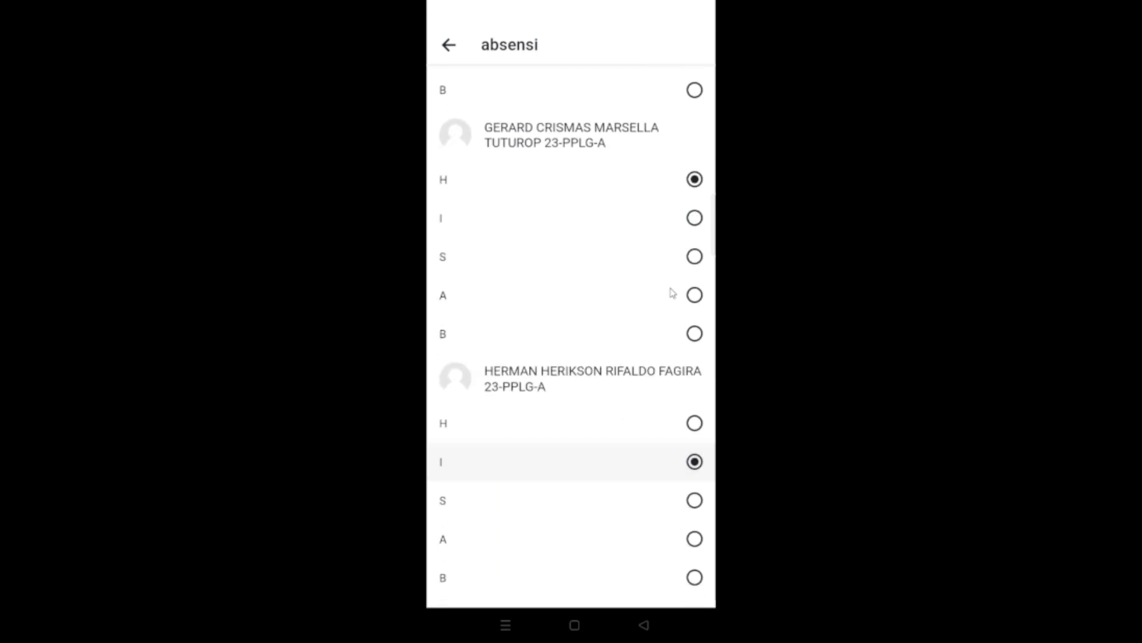
scroll(672, 293, down, 5)
scroll(672, 293, down, 1)
scroll(672, 293, down, 3)
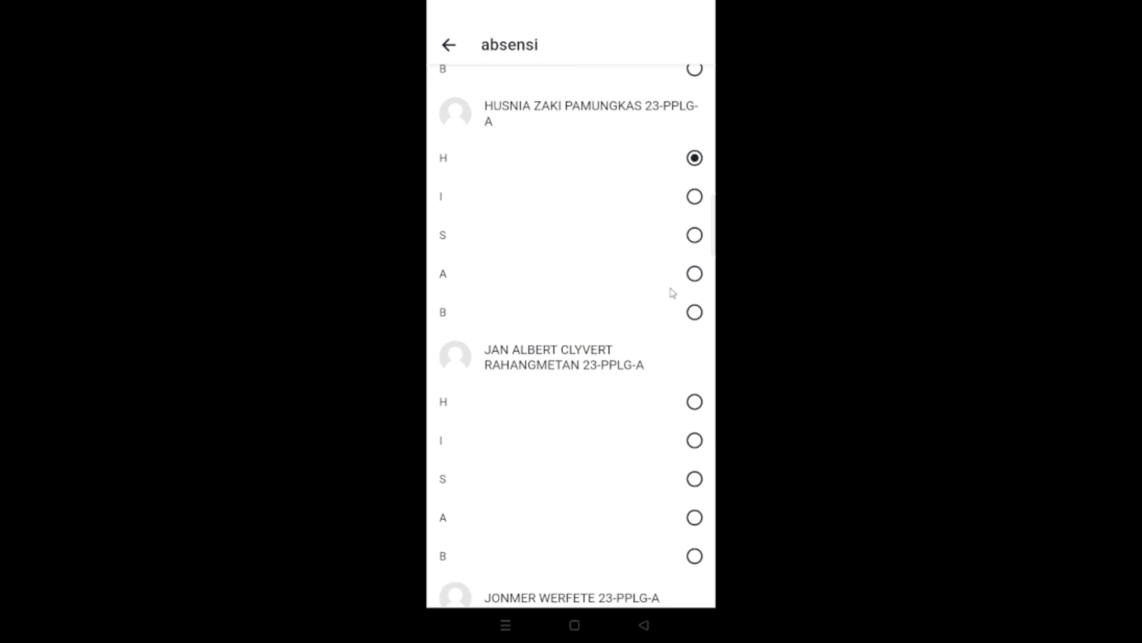
- Mark the students whose names begin with J, L and M as H
scroll(672, 293, down, 3)
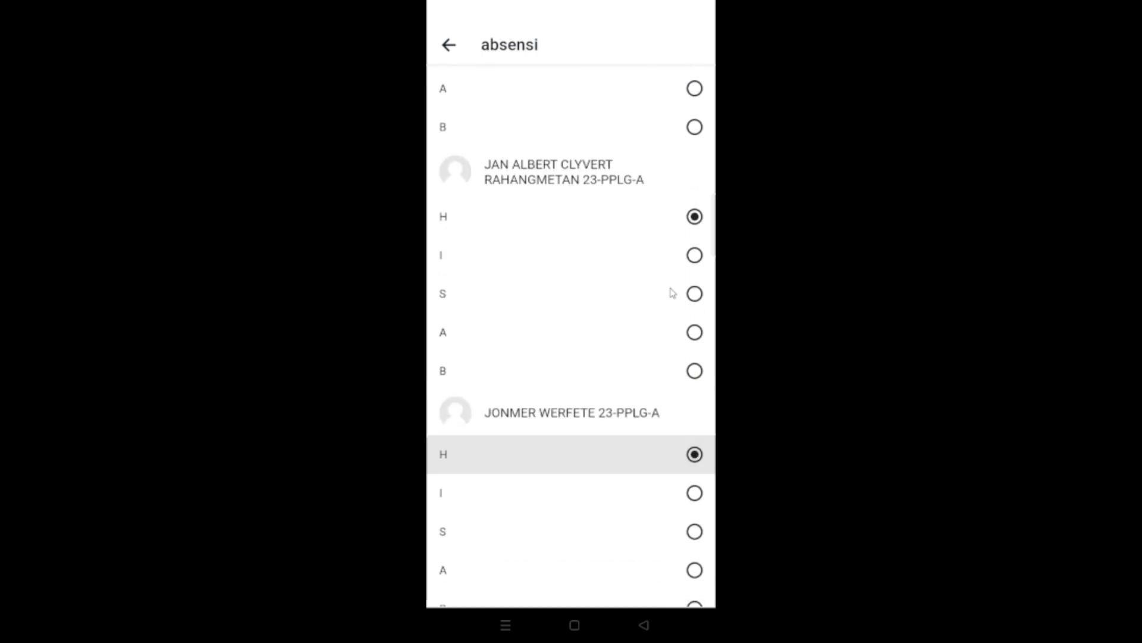
scroll(673, 293, down, 6)
scroll(672, 293, down, 3)
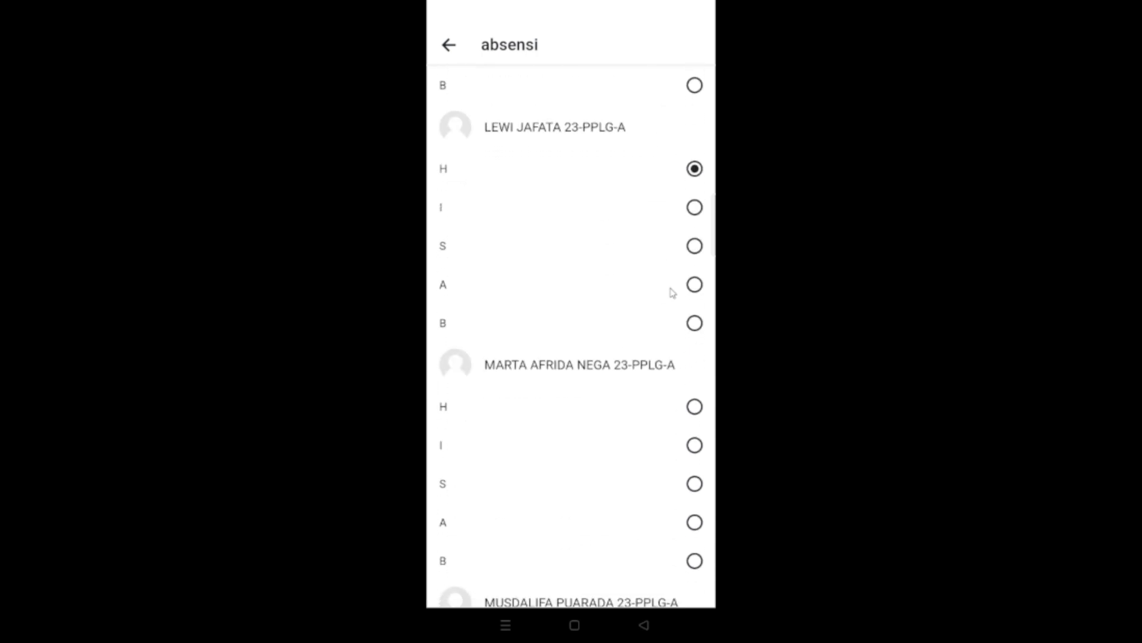
scroll(672, 292, down, 4)
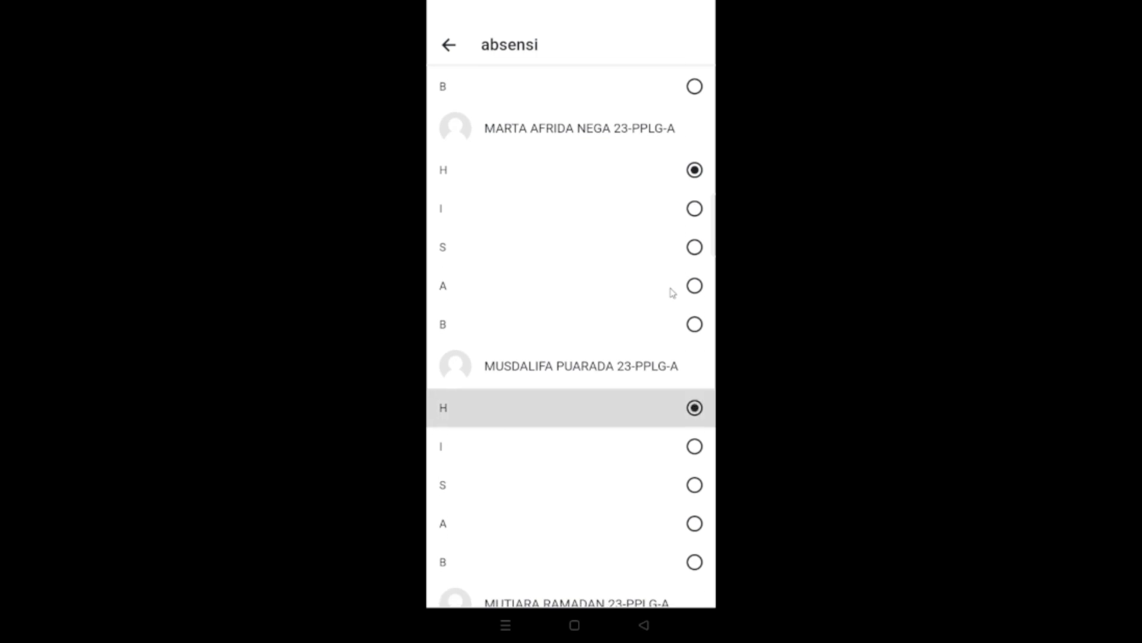
scroll(673, 293, down, 4)
scroll(673, 292, down, 2)
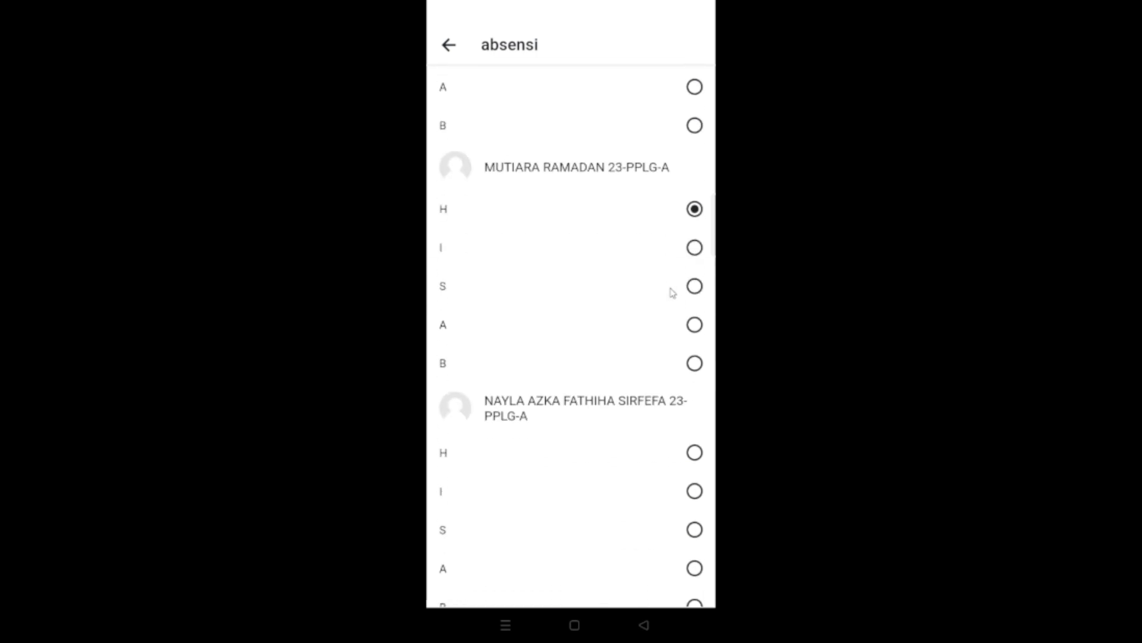
- Mark the first student under N as I, the next two as H and the first student under R as I
scroll(672, 293, down, 4)
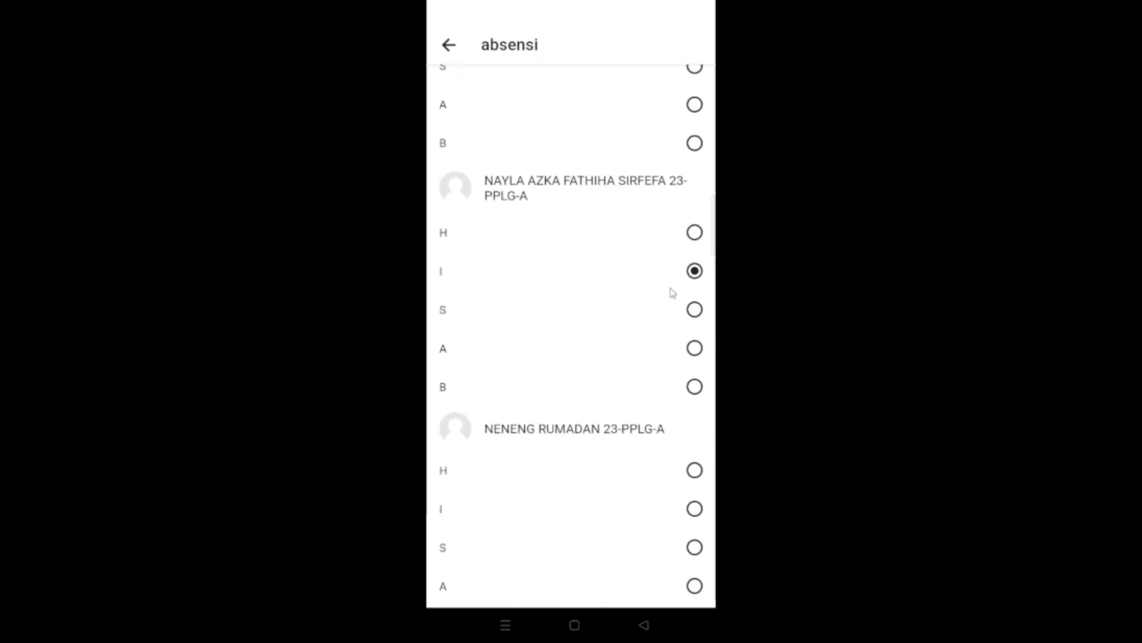
scroll(672, 293, down, 3)
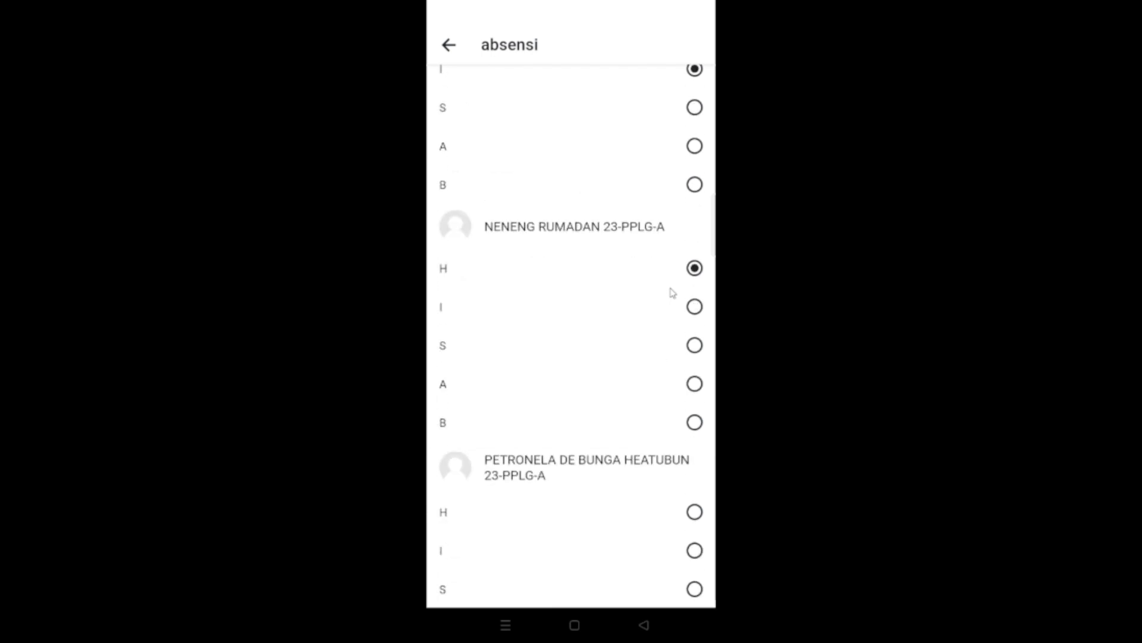
scroll(672, 293, down, 5)
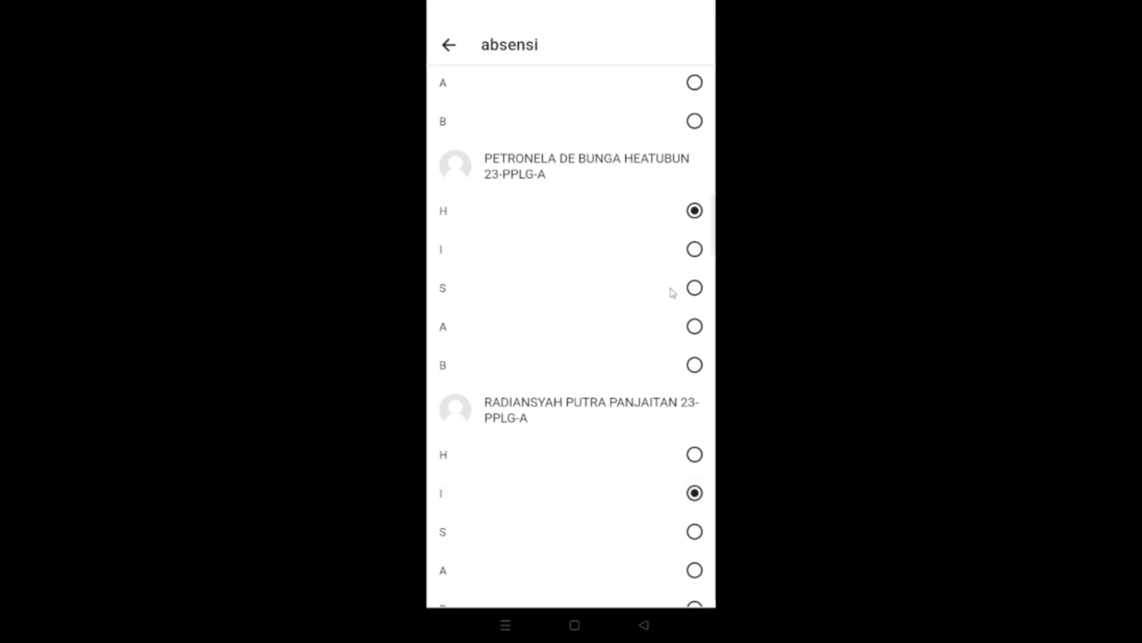
- Mark the remaining students under R and the first student under S as H
scroll(673, 293, down, 5)
scroll(672, 293, down, 2)
click(672, 293)
scroll(672, 293, down, 3)
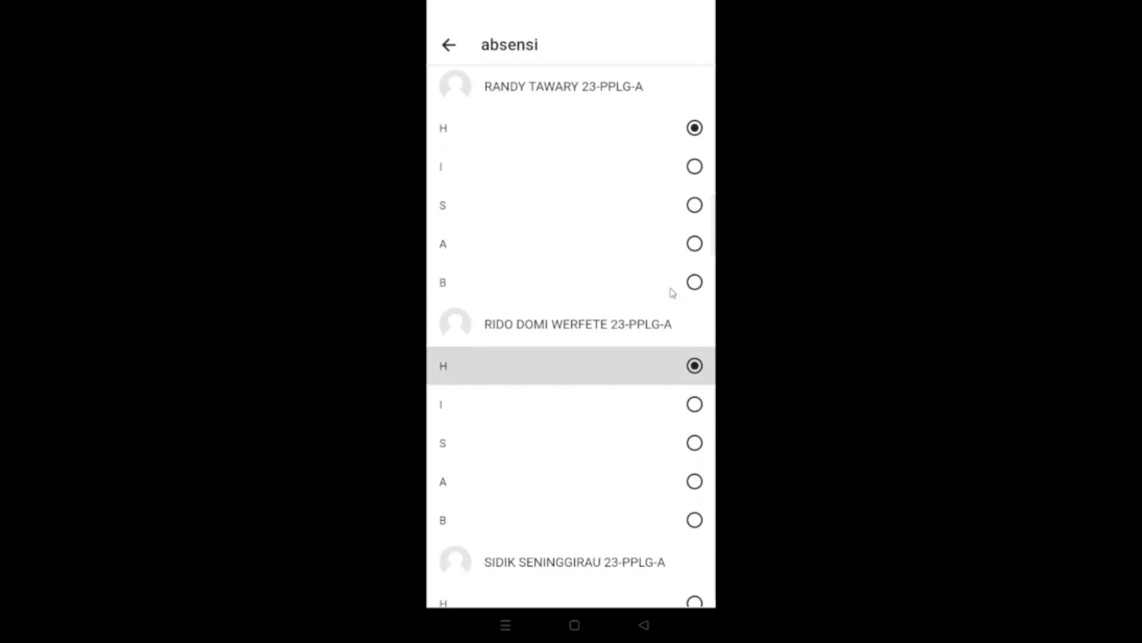
scroll(673, 293, down, 3)
scroll(672, 293, down, 3)
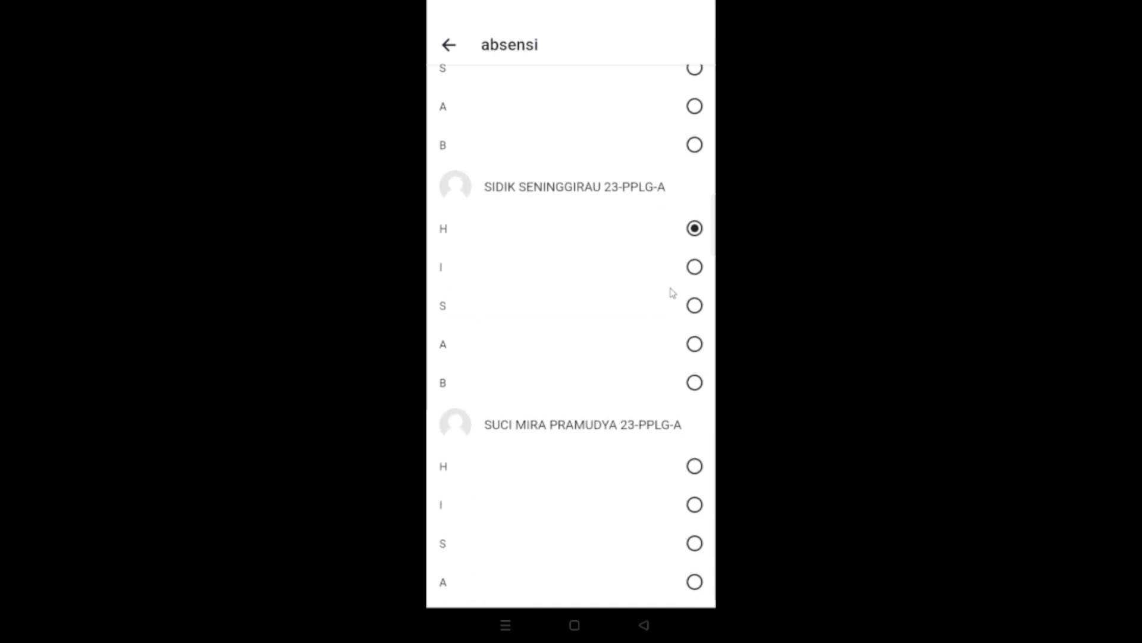
- Mark the last three students as B, A and H respectively, and submit the attendance
scroll(672, 292, down, 6)
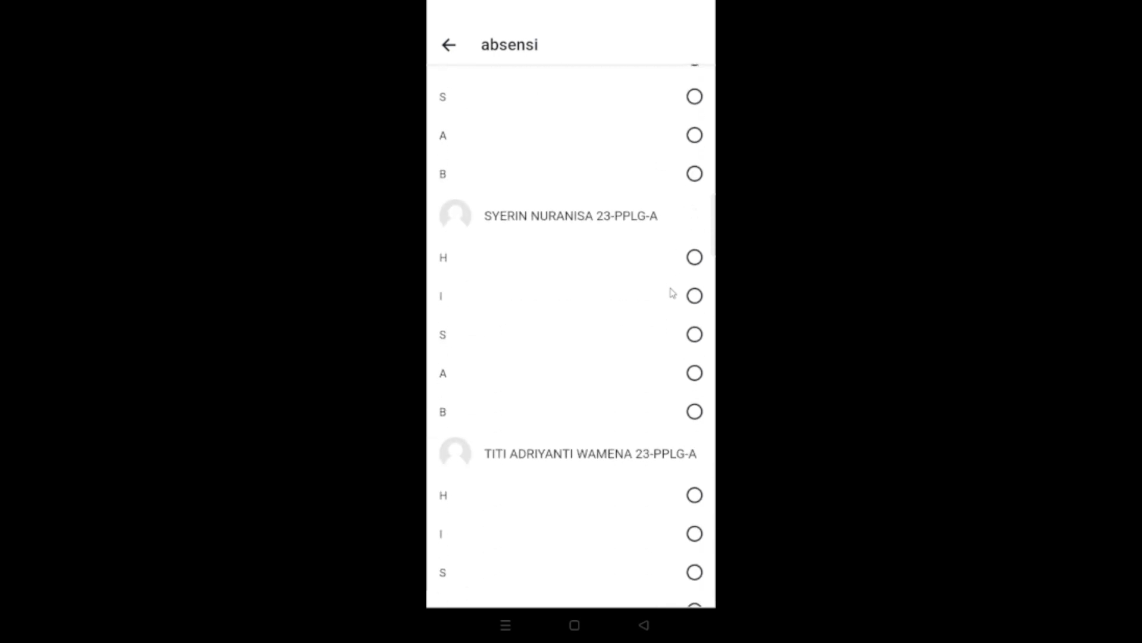
scroll(673, 293, down, 2)
scroll(673, 293, down, 1)
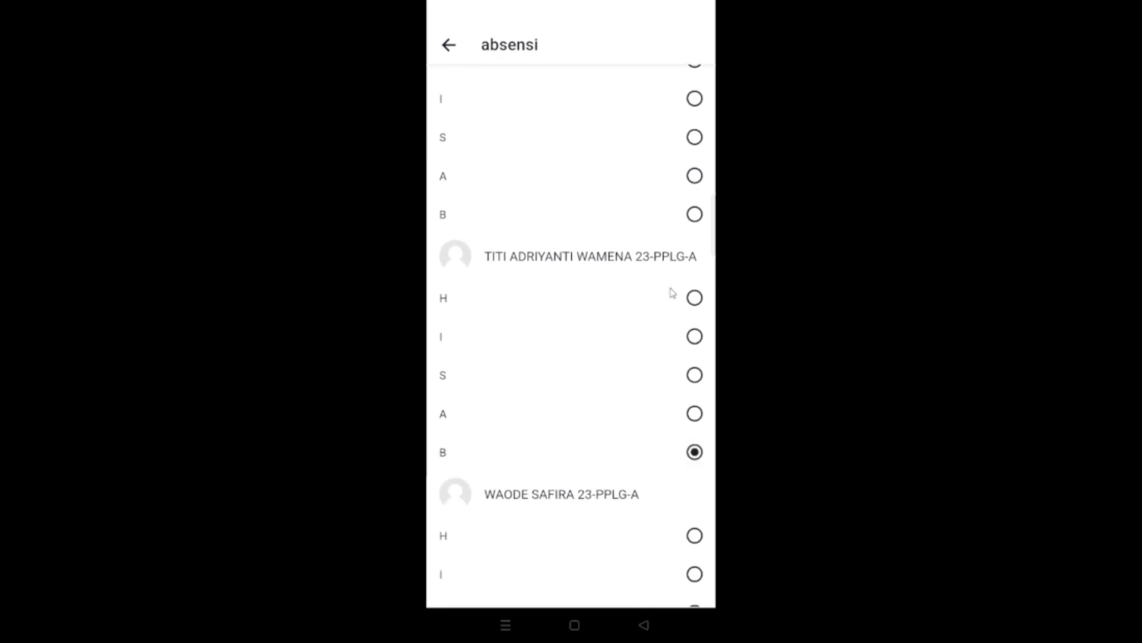
scroll(672, 293, down, 4)
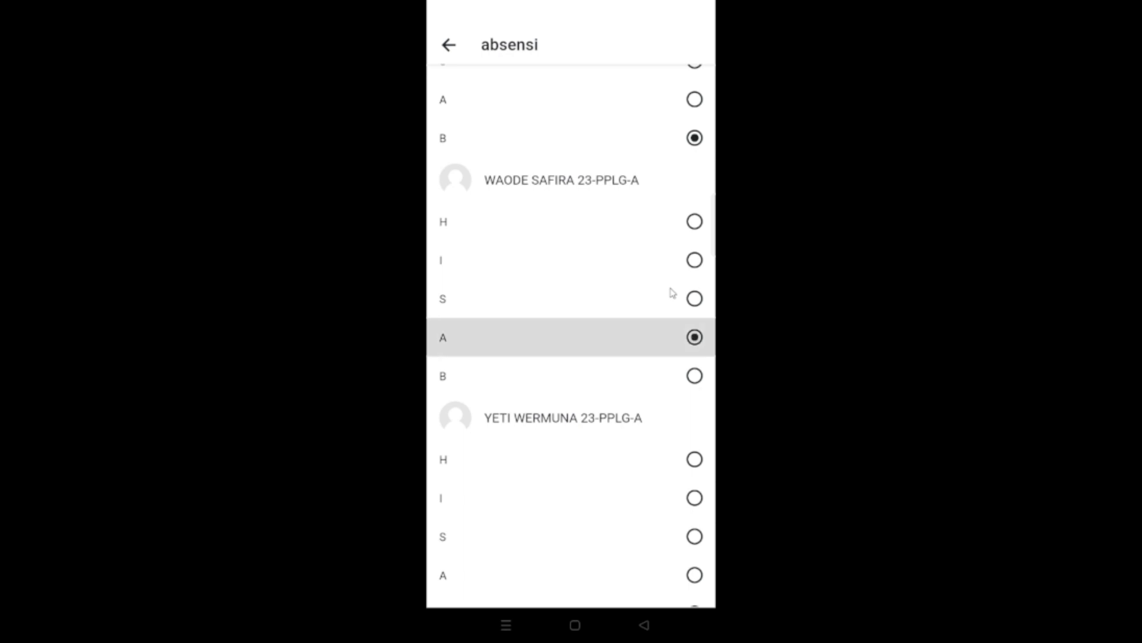
scroll(672, 293, down, 1)
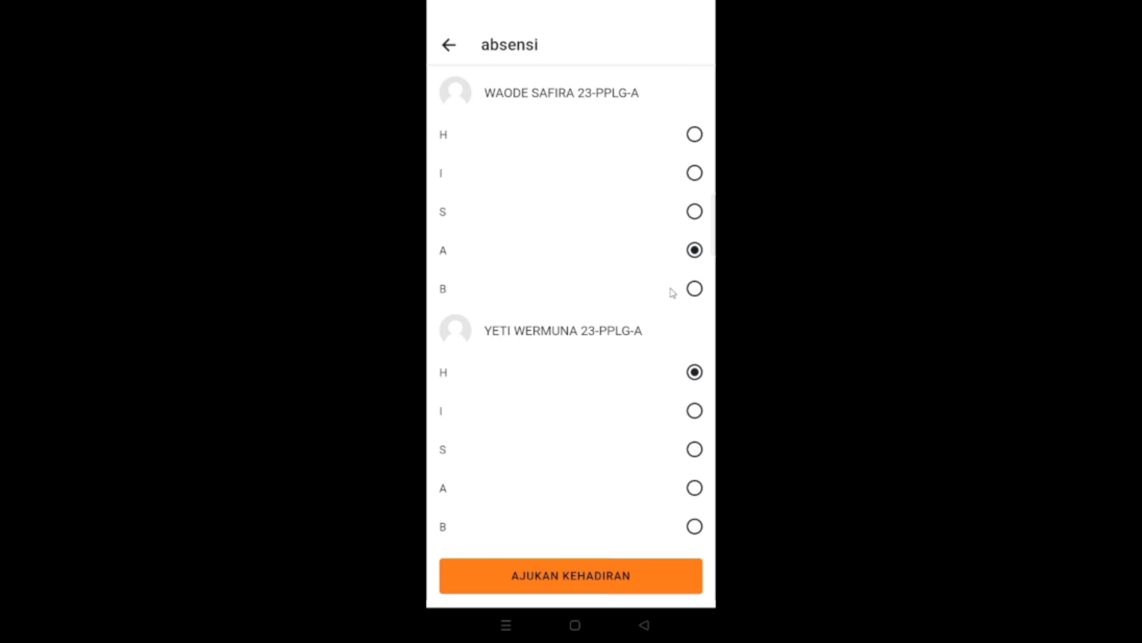
click(599, 576)
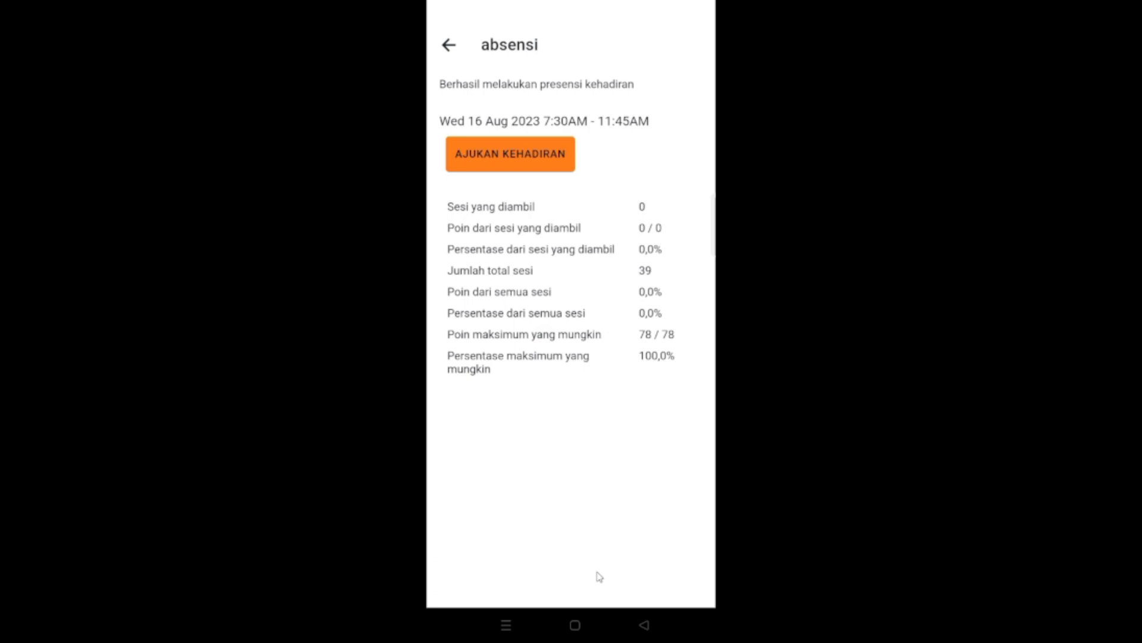
- Return to the attendance form, change the second-to-last student's status to H and resubmit the attendance
right_click(600, 578)
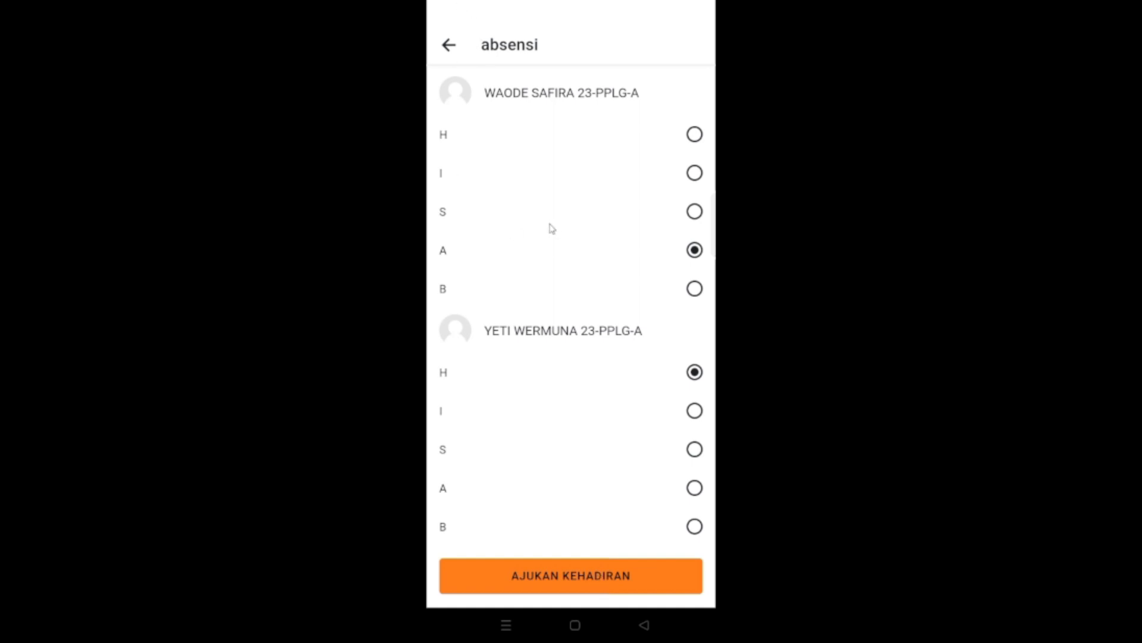
scroll(543, 236, up, 1)
scroll(543, 236, down, 1)
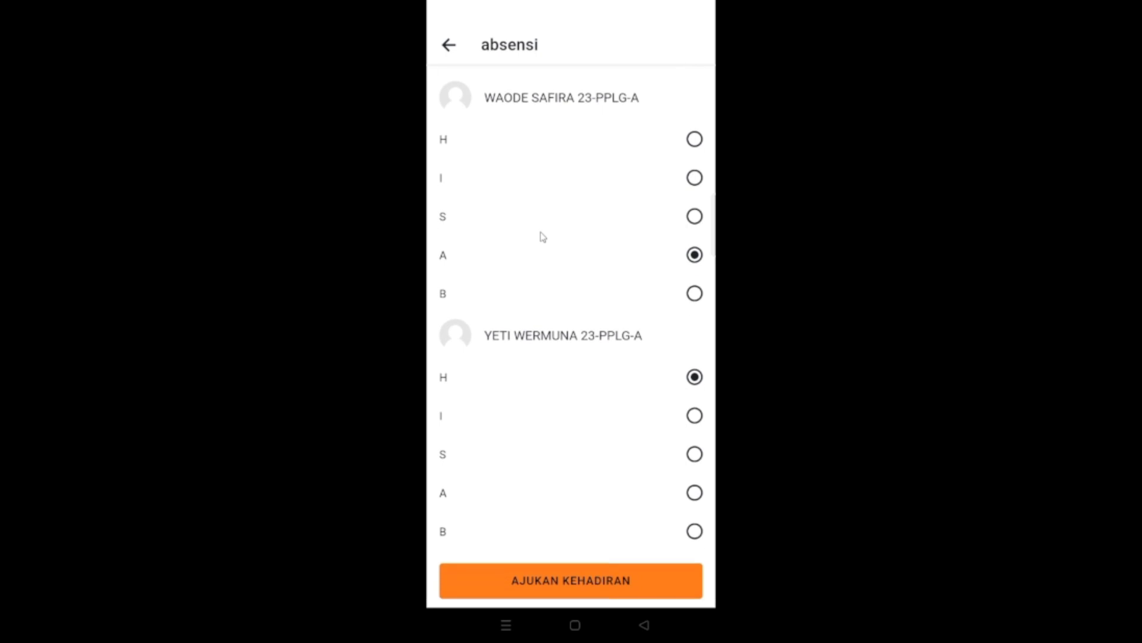
scroll(543, 236, up, 2)
scroll(543, 237, down, 1)
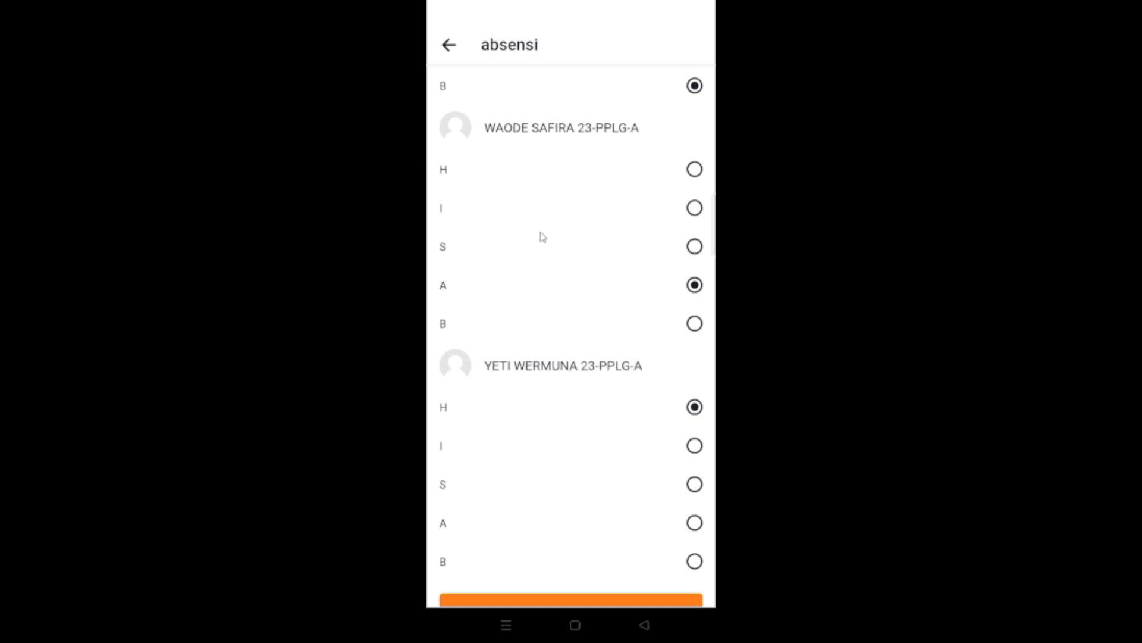
scroll(543, 236, down, 1)
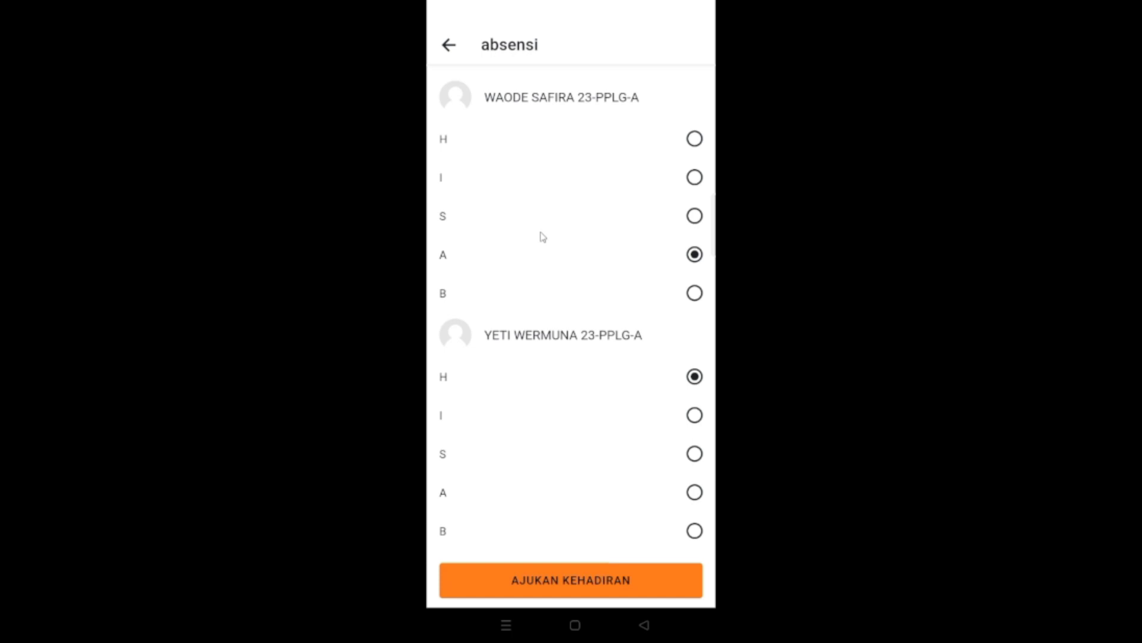
click(694, 139)
click(694, 139)
click(571, 581)
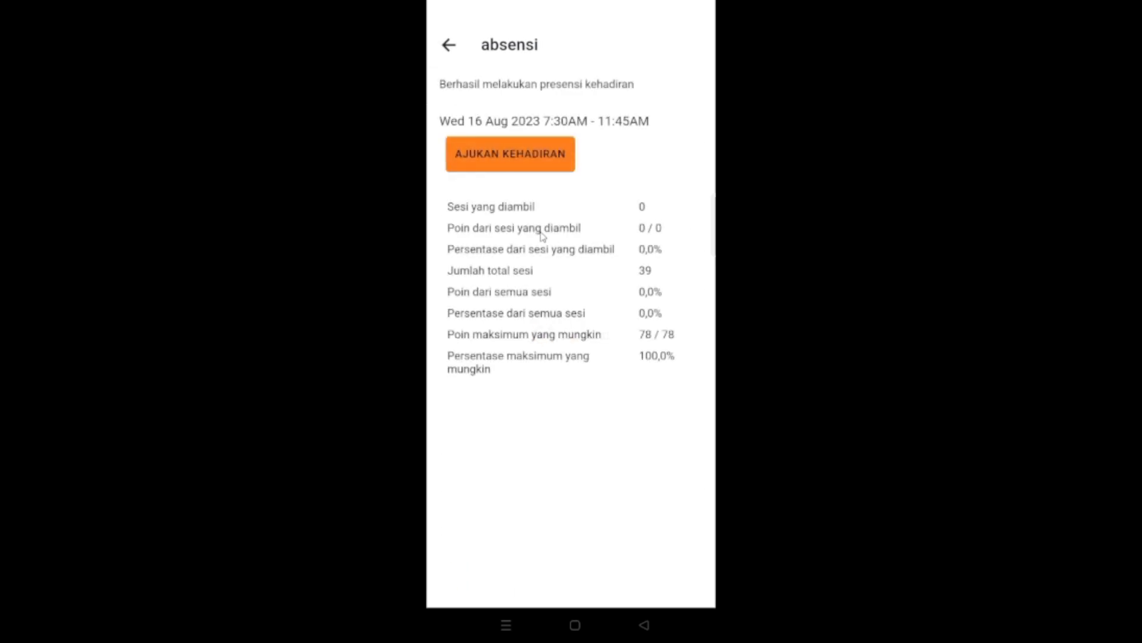
- Leave the attendance summary and the absensi activity to return to the Kelas Percobaan course page
click(449, 45)
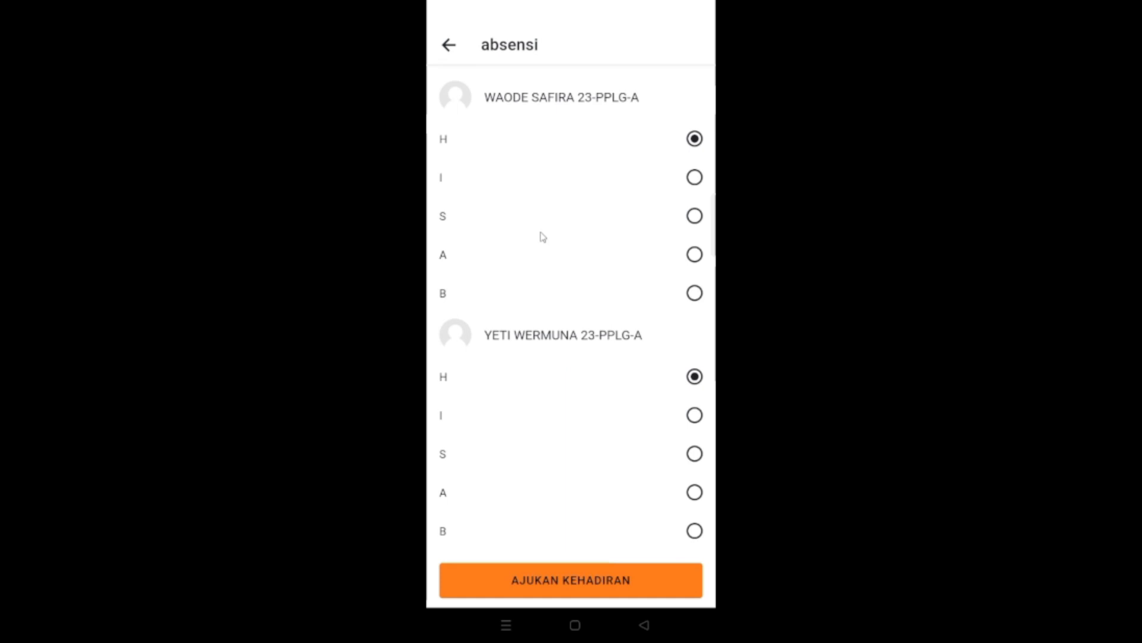
right_click(541, 233)
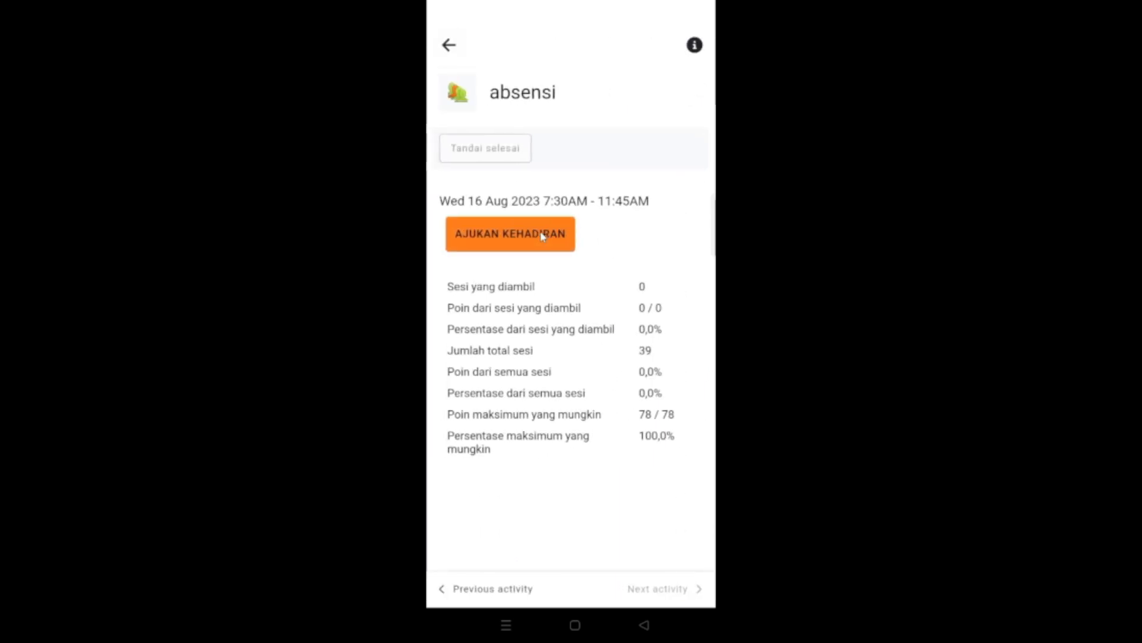
right_click(543, 236)
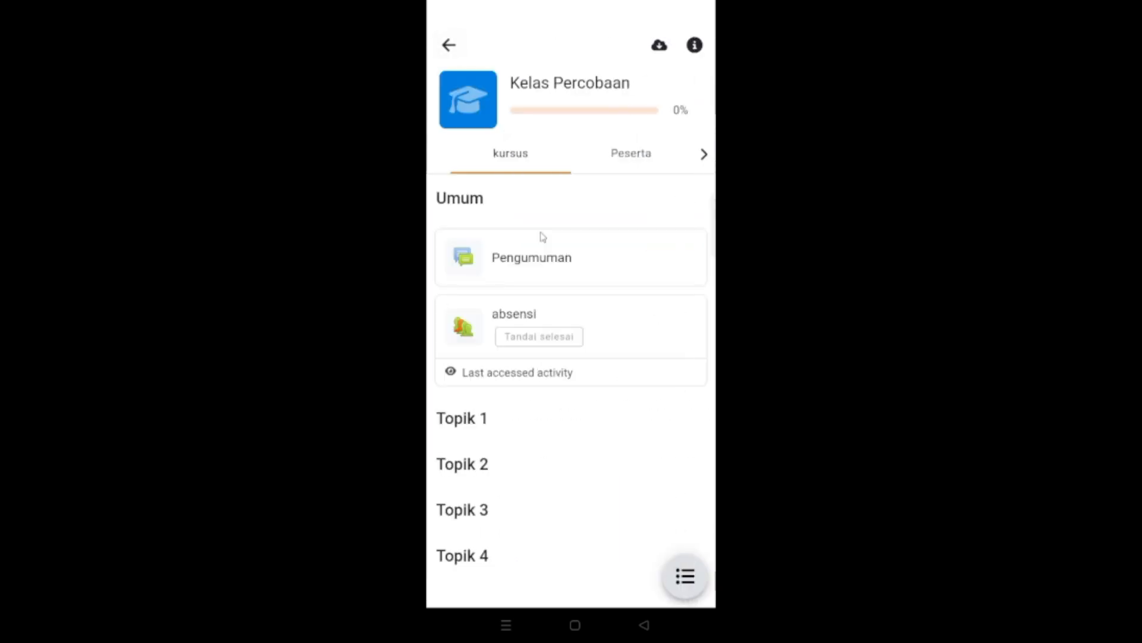